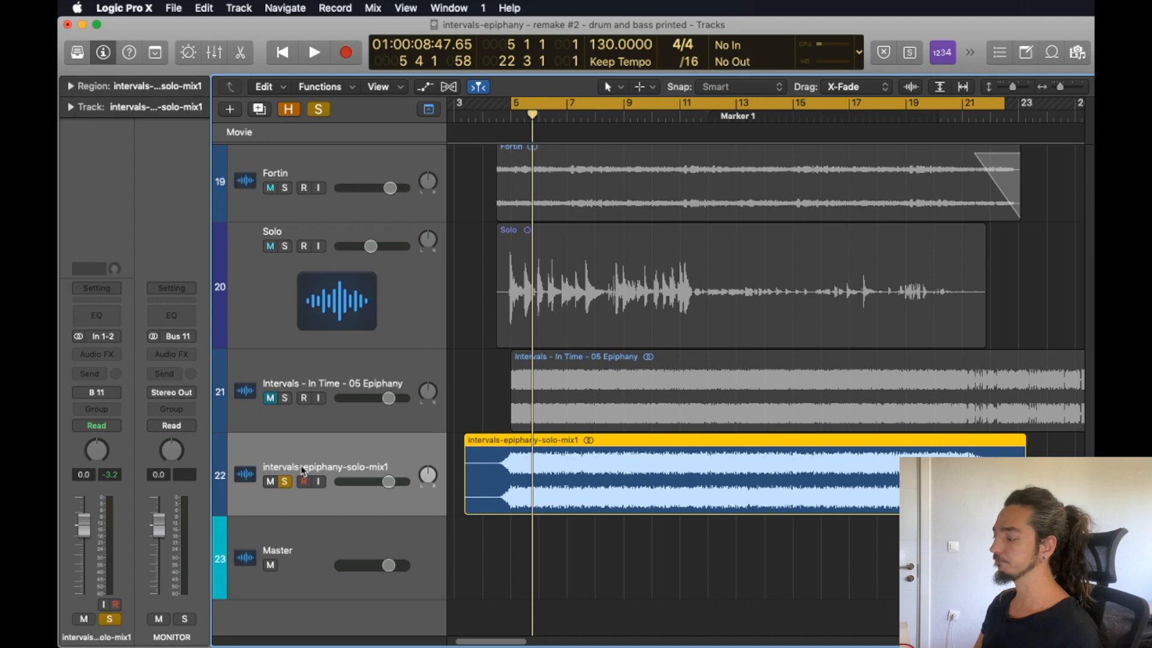
Play back the soloed intervals-epiphany-solo-mix1 track and check its level in the mixer.
key("space")
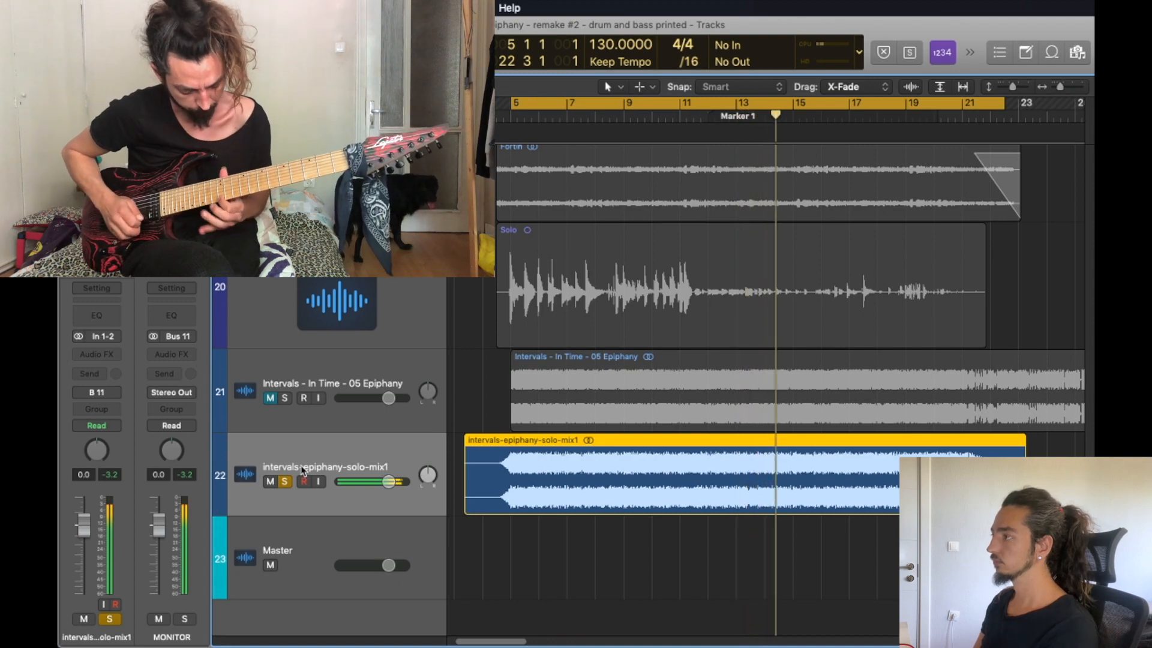
key("x")
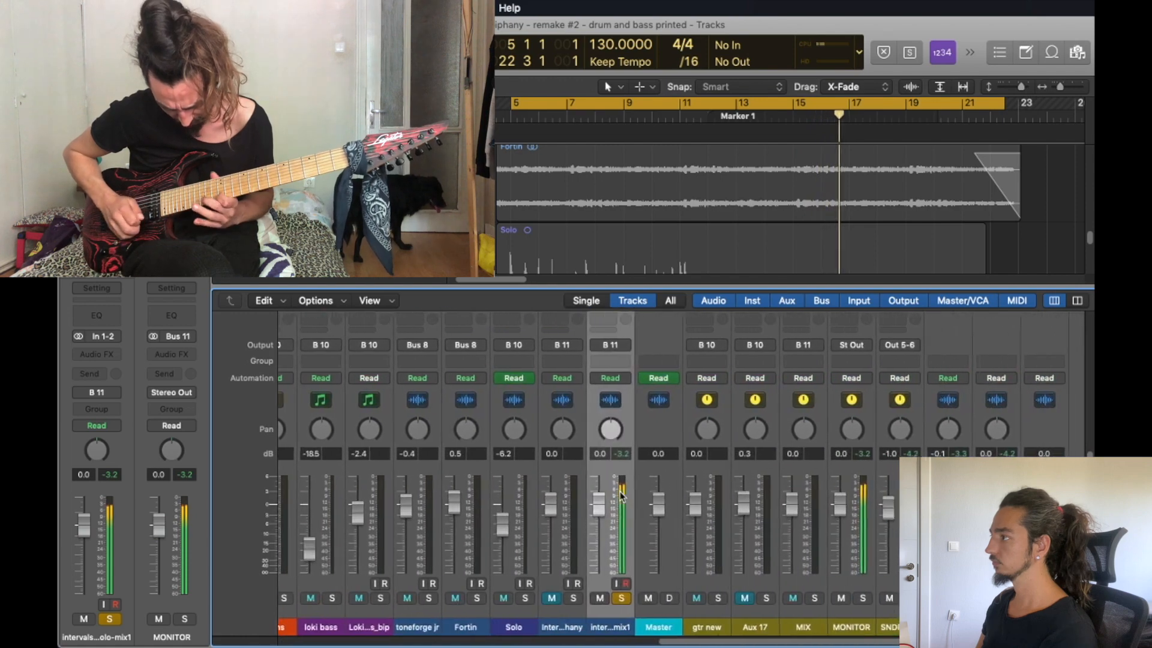
key("x")
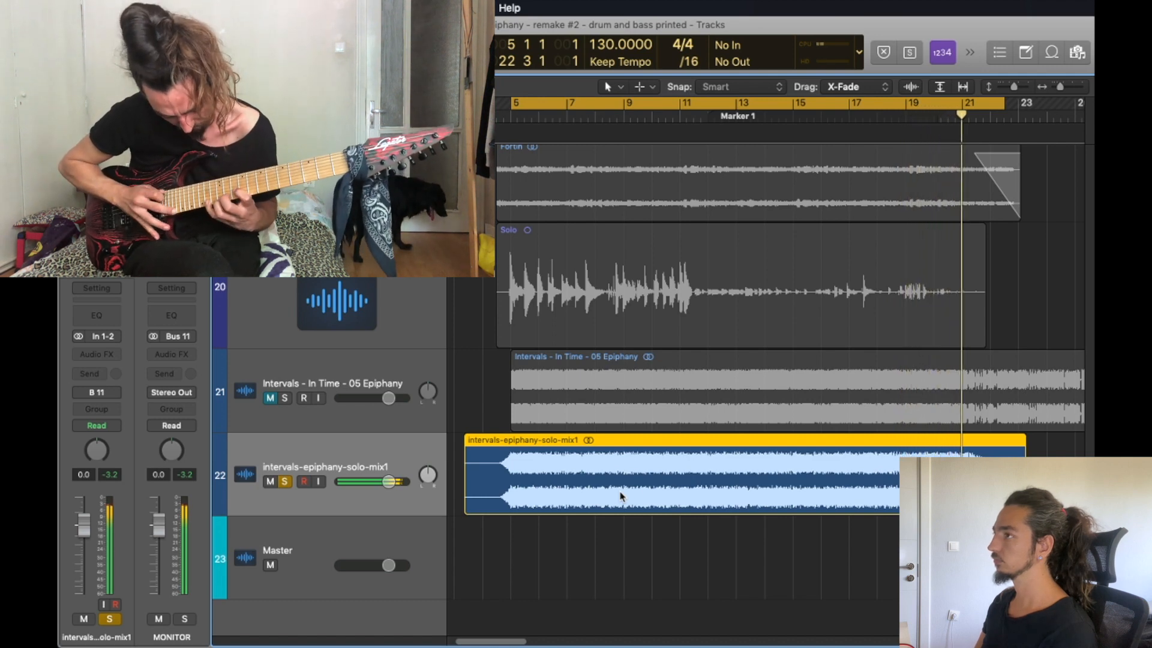
Mute the intervals-epiphany-solo-mix1 track, turn off its solo, and play the ending of the unsoloed session.
left_click(270, 481)
left_click(284, 481)
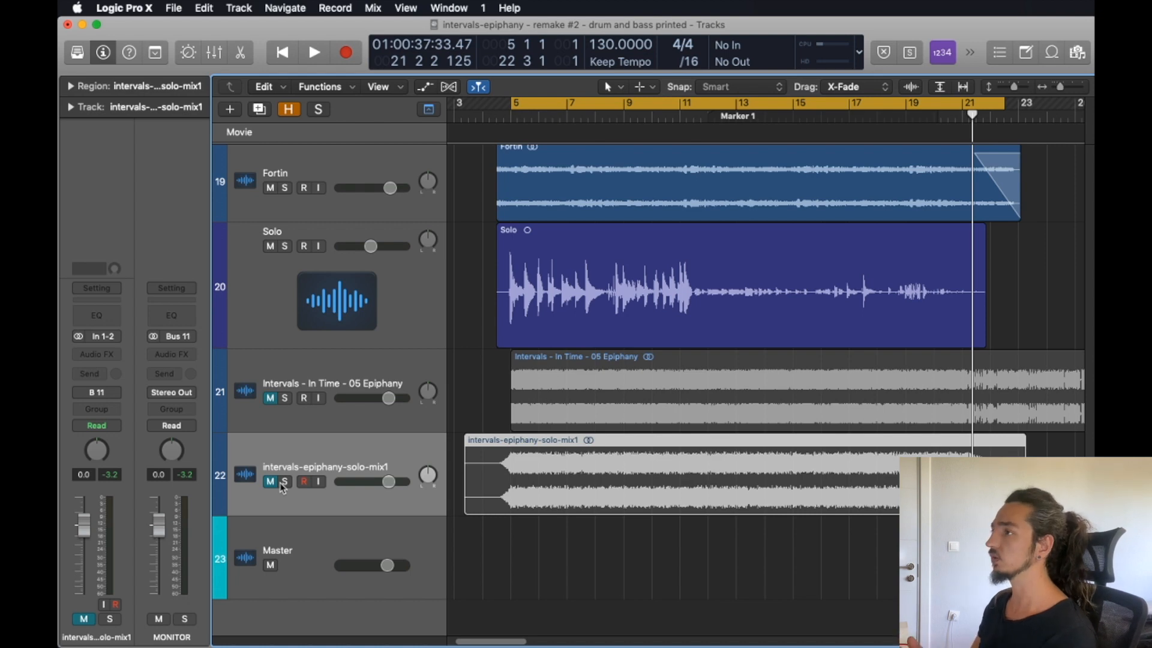
key("space")
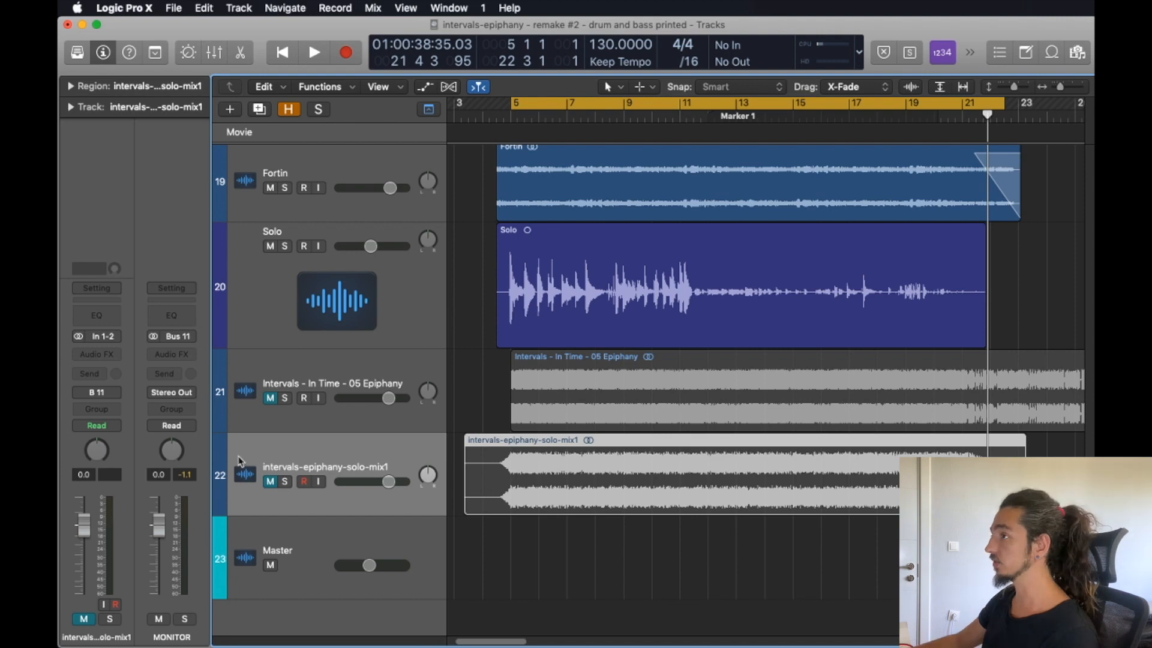
Show the mixer and solo the intervals-epiphany-solo-mix1 track.
left_click(653, 414)
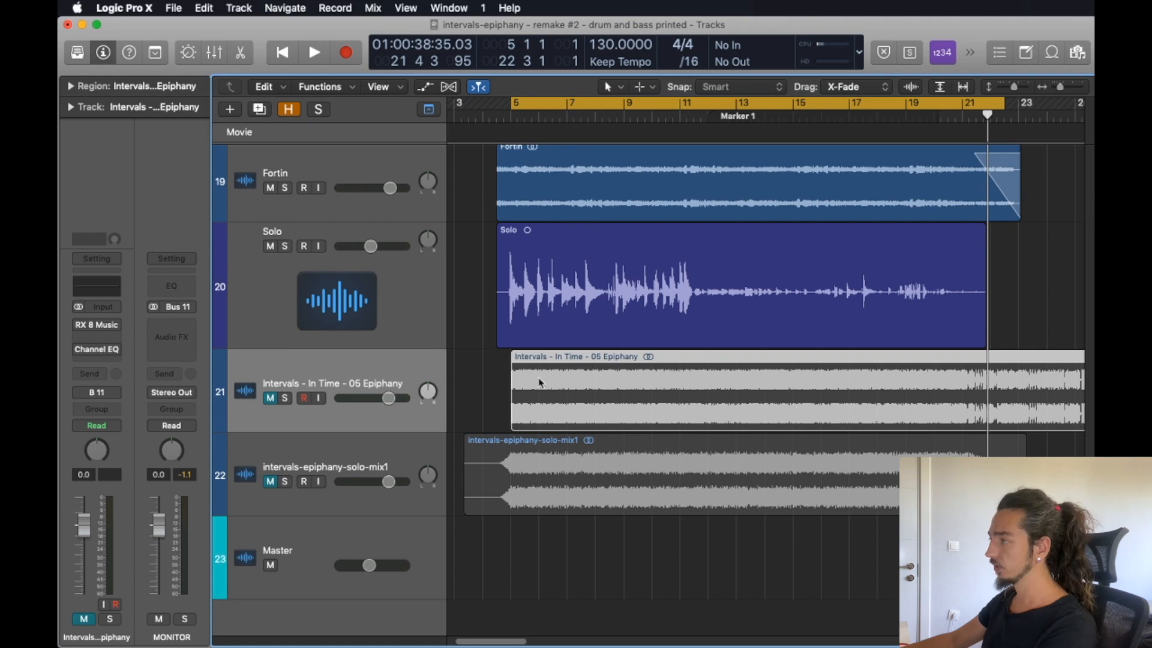
key("x")
scroll(798, 442, "left", 2)
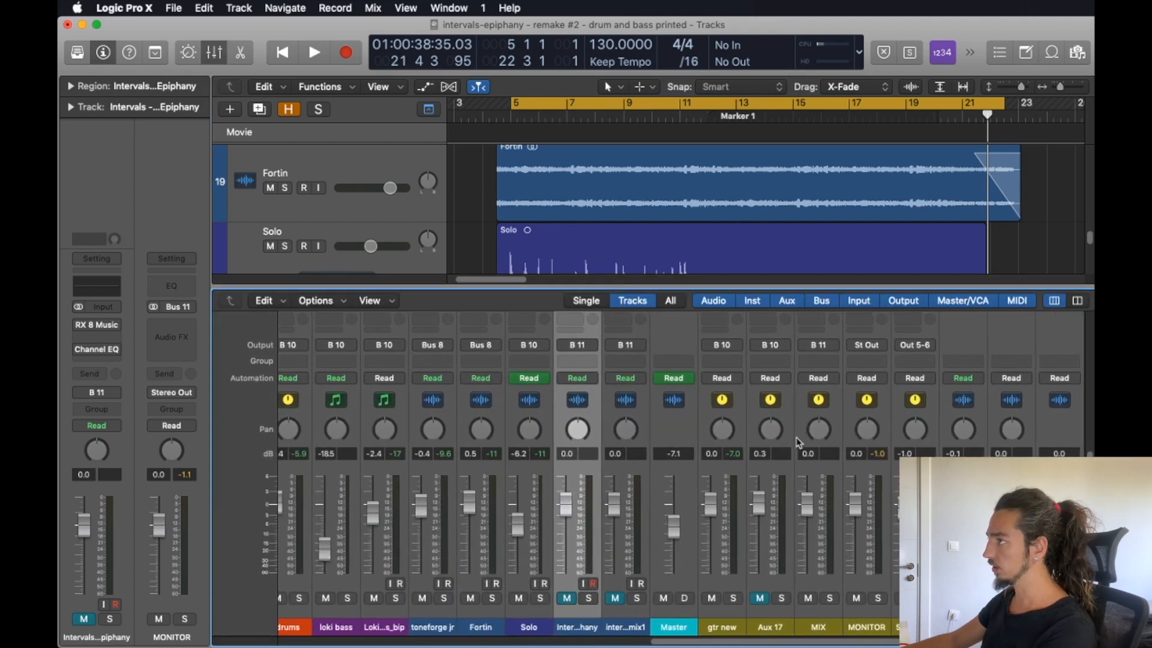
scroll(624, 264, "down", 3)
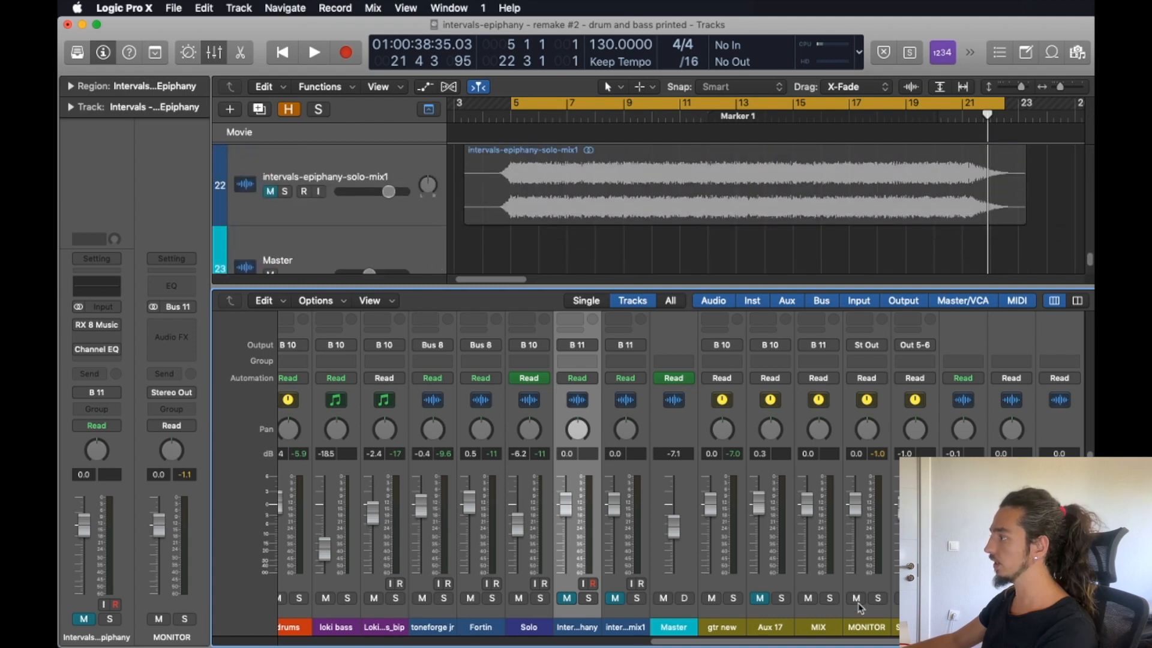
left_click(820, 586)
left_click(285, 191)
left_click(307, 163)
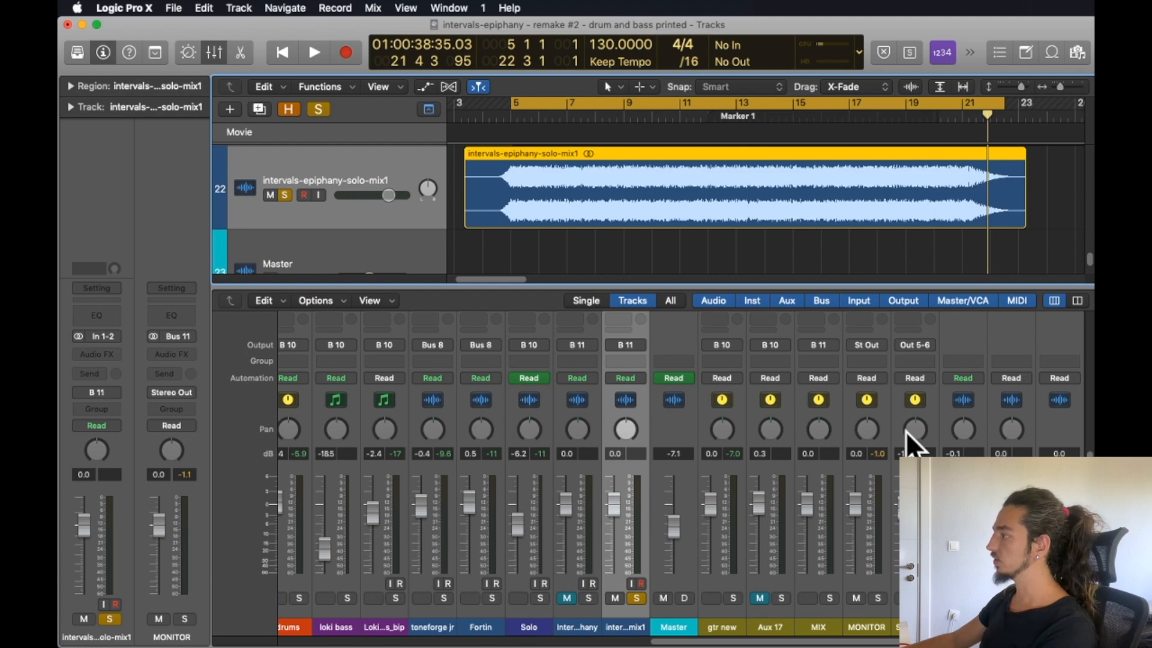
Examine the plug-in chains, sends and output routing of the buses in the mixer, especially the MIX channel.
scroll(898, 420, "up", 5)
scroll(885, 432, "down", 5)
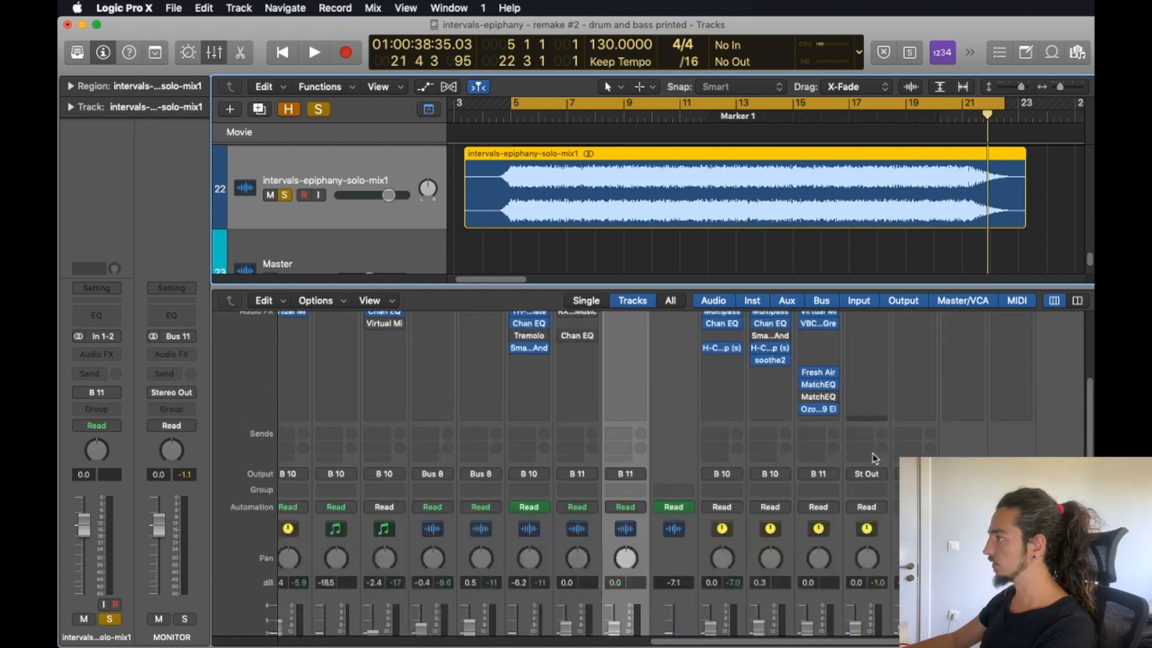
scroll(921, 429, "up", 5)
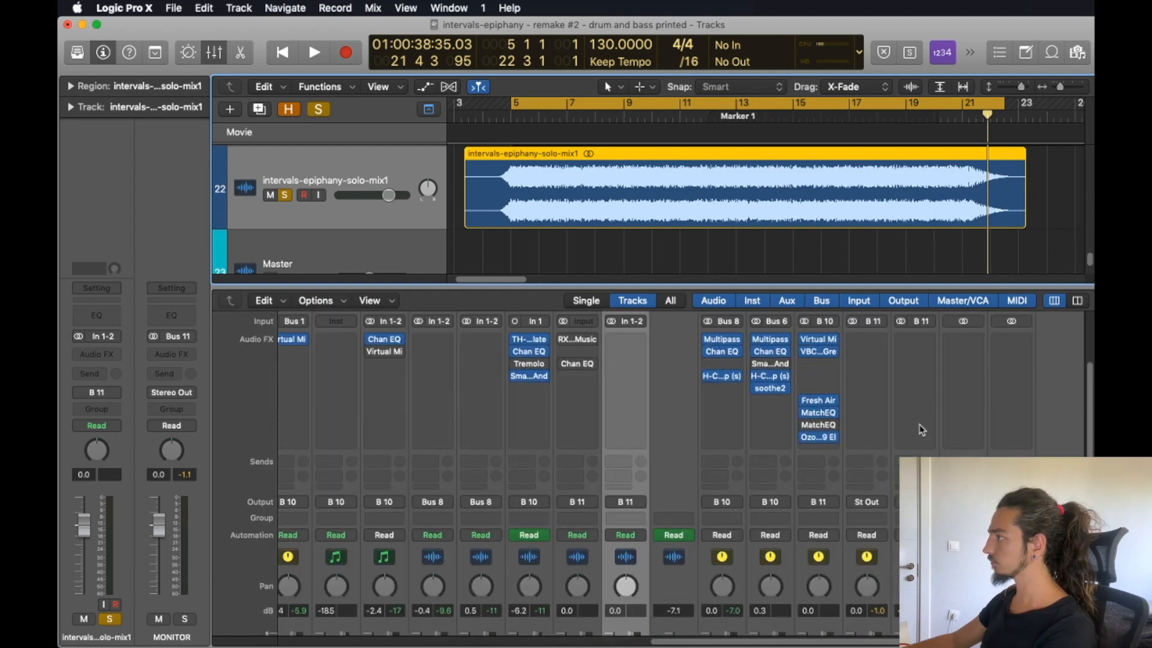
scroll(896, 408, "down", 4)
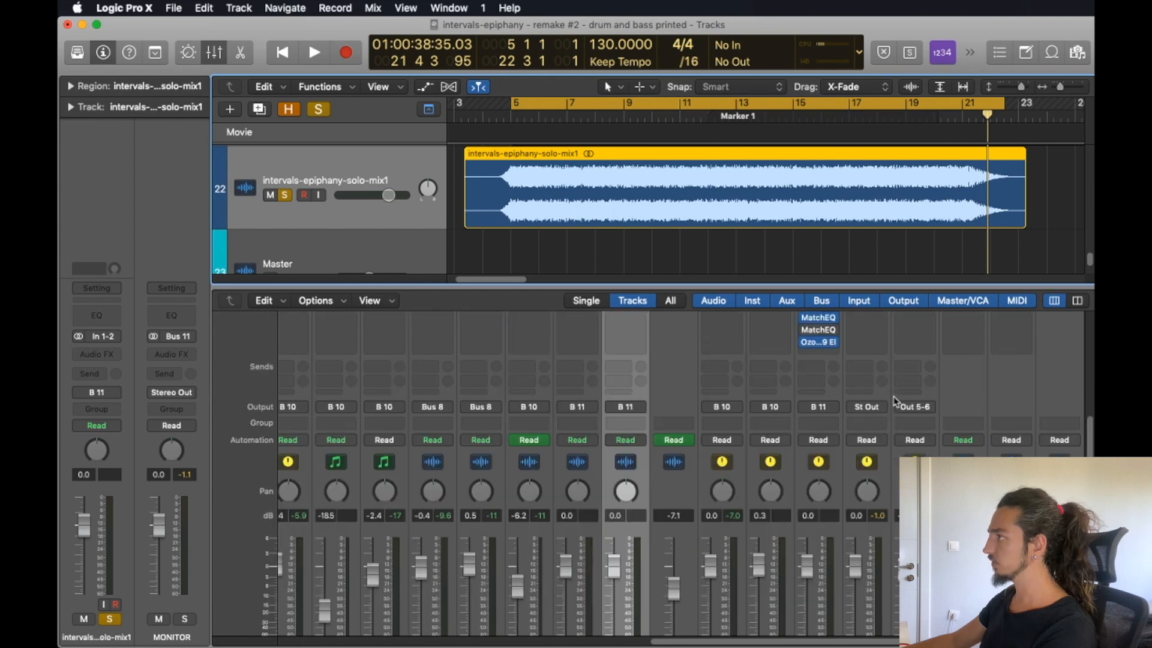
scroll(852, 357, "up", 5)
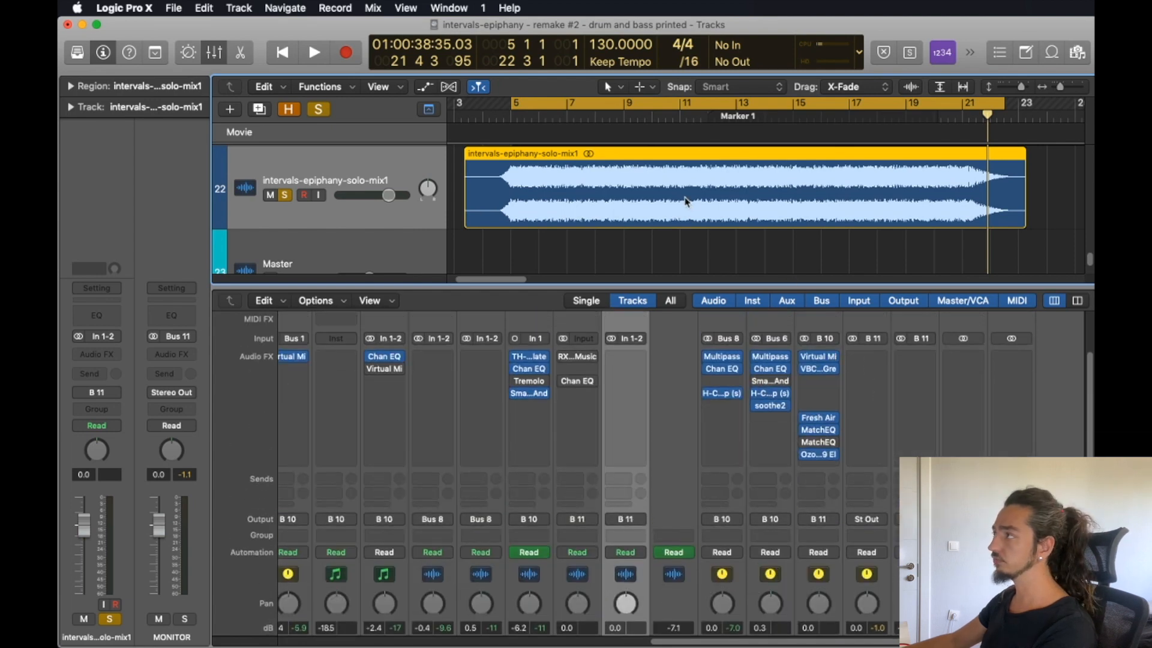
scroll(687, 201, "down", 2)
scroll(692, 206, "up", 4)
scroll(579, 175, "up", 1)
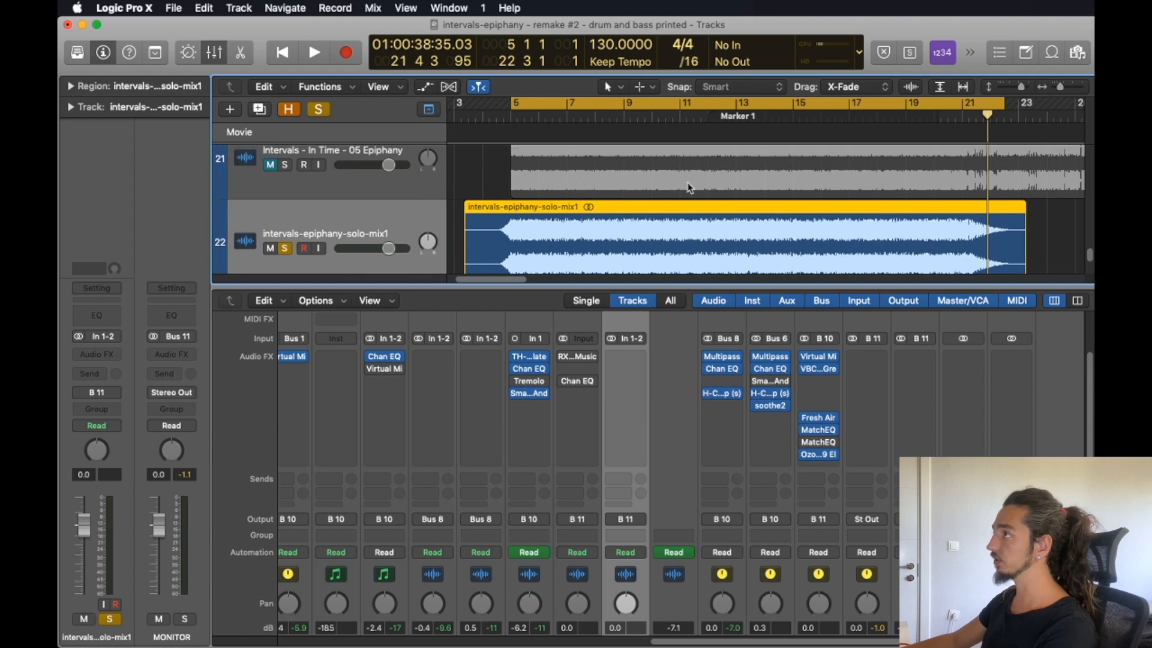
scroll(681, 175, "up", 3)
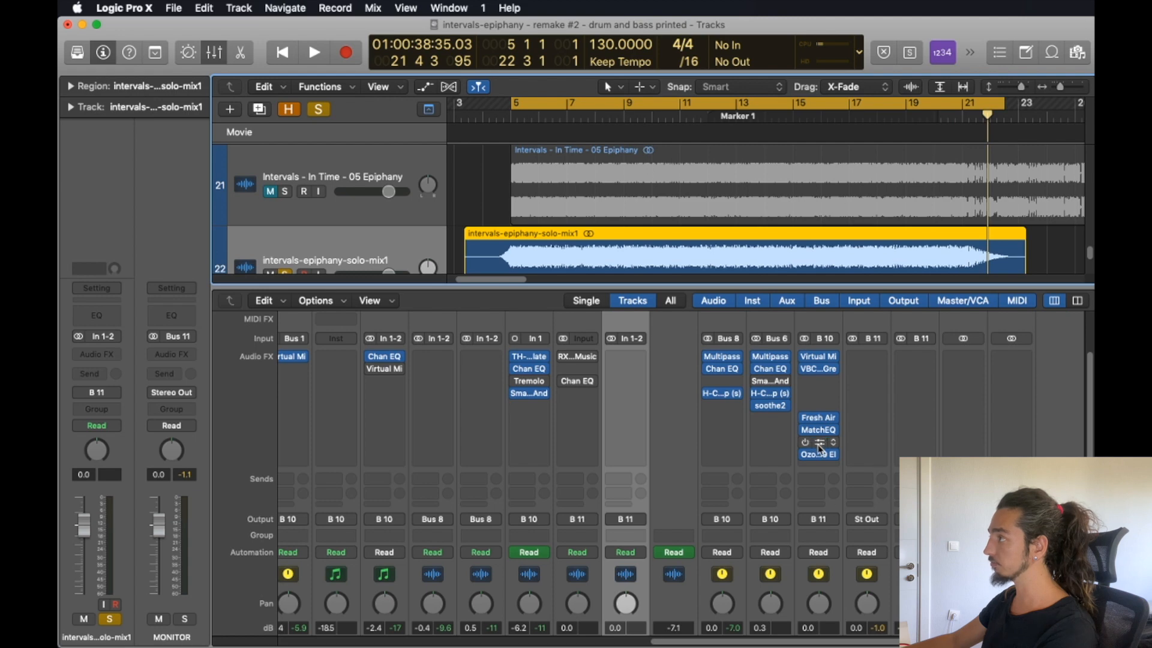
scroll(819, 449, "down", 6)
scroll(893, 353, "up", 4)
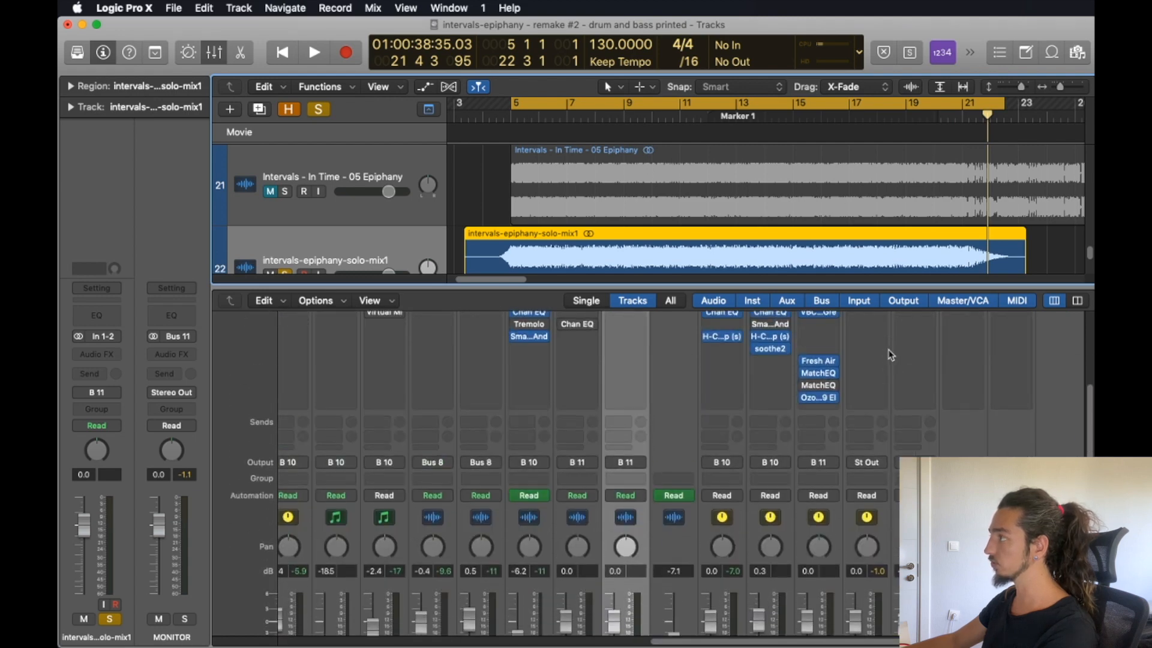
Hide the mixer, then mute the intervals-epiphany-solo-mix1 track and turn off its solo.
key("x")
left_click(271, 481)
left_click(284, 481)
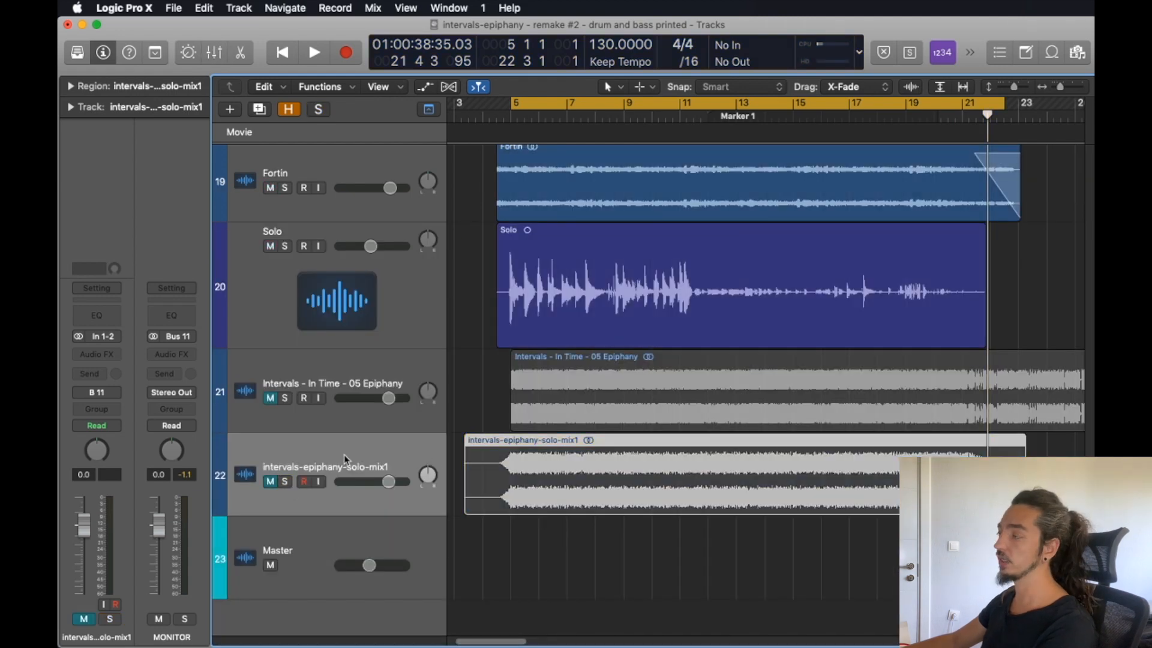
Bring the mixer back and bypass every plug-in on the MIX channel, including Fresh Air, both Match EQs and Ozone 9.
scroll(623, 475, "up", 15)
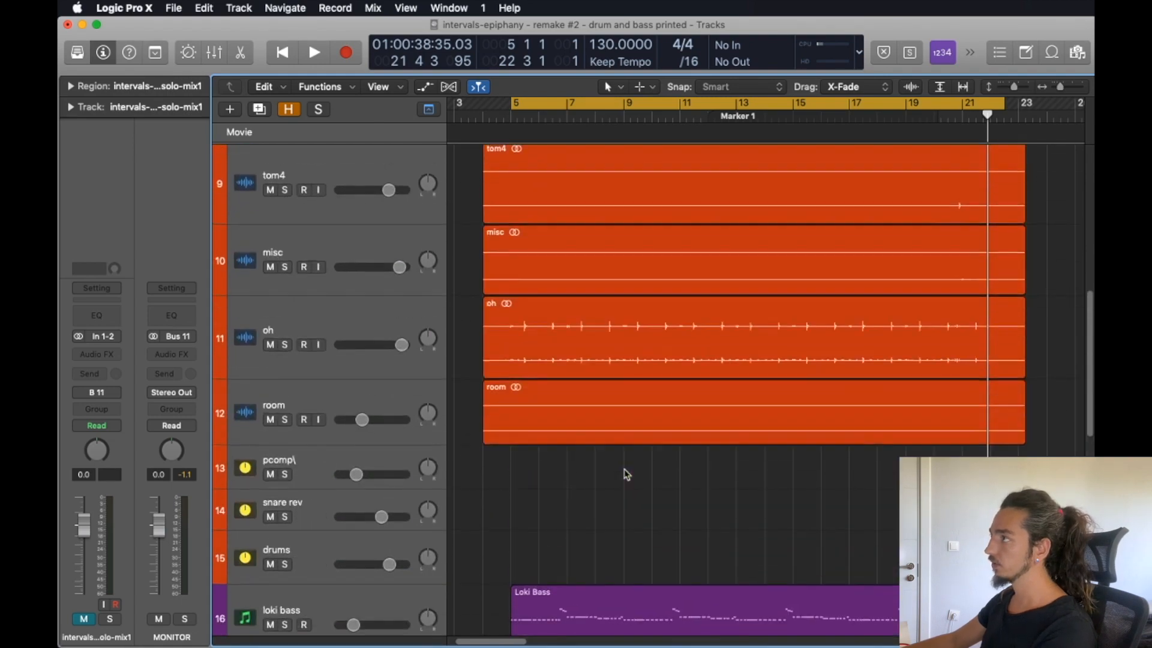
key("x")
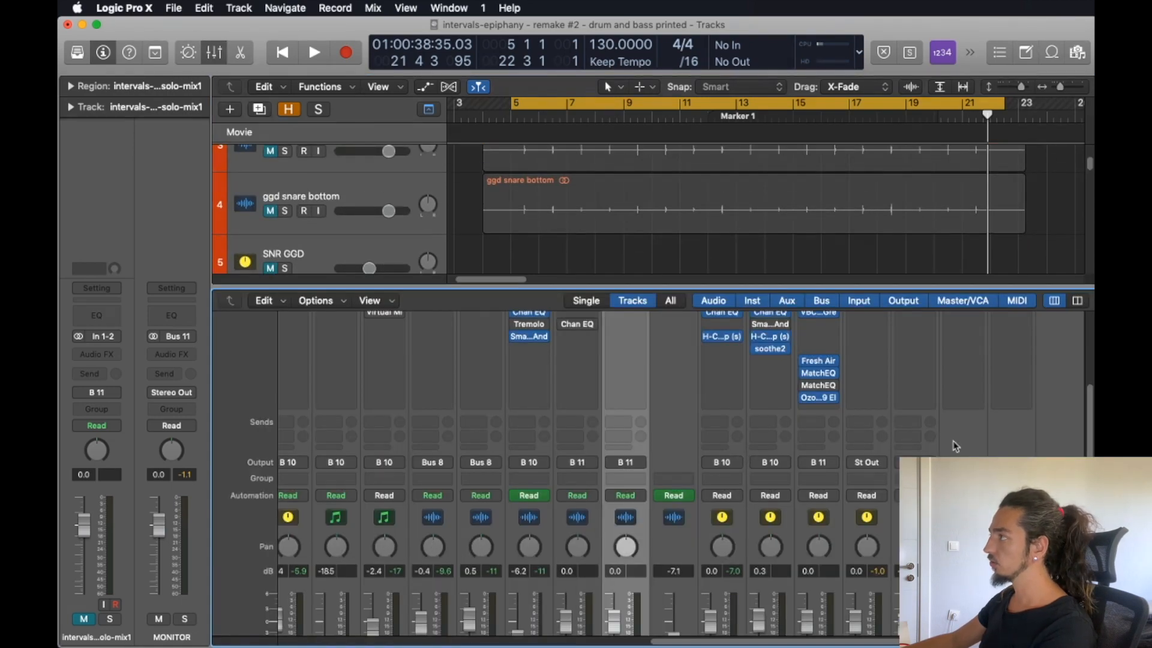
scroll(810, 450, "up", 5)
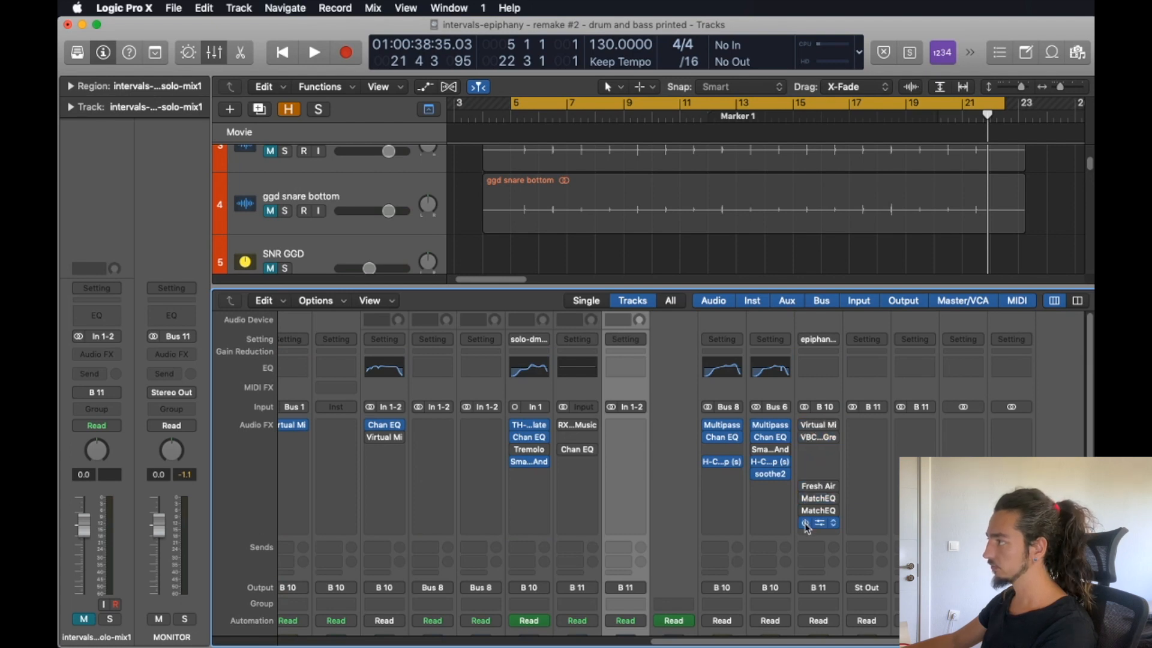
scroll(818, 487, "down", 10)
scroll(816, 427, "left", 10)
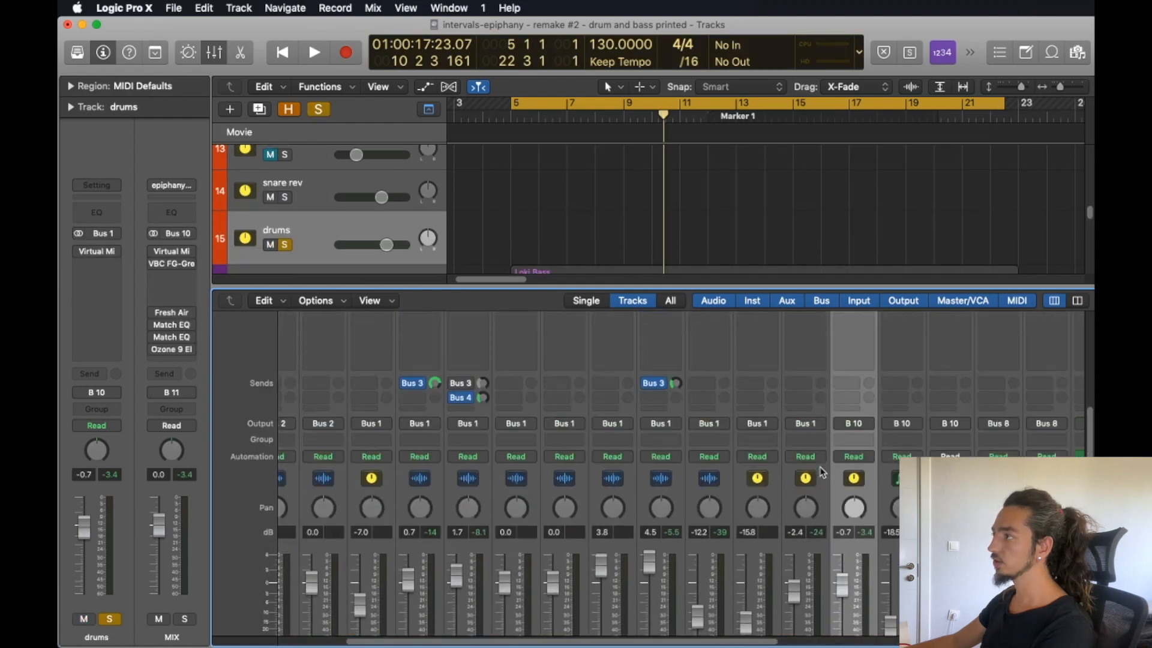
Review the bypassed inserts on the drum channels and play back the soloed drums bus without processing.
scroll(822, 472, "up", 5)
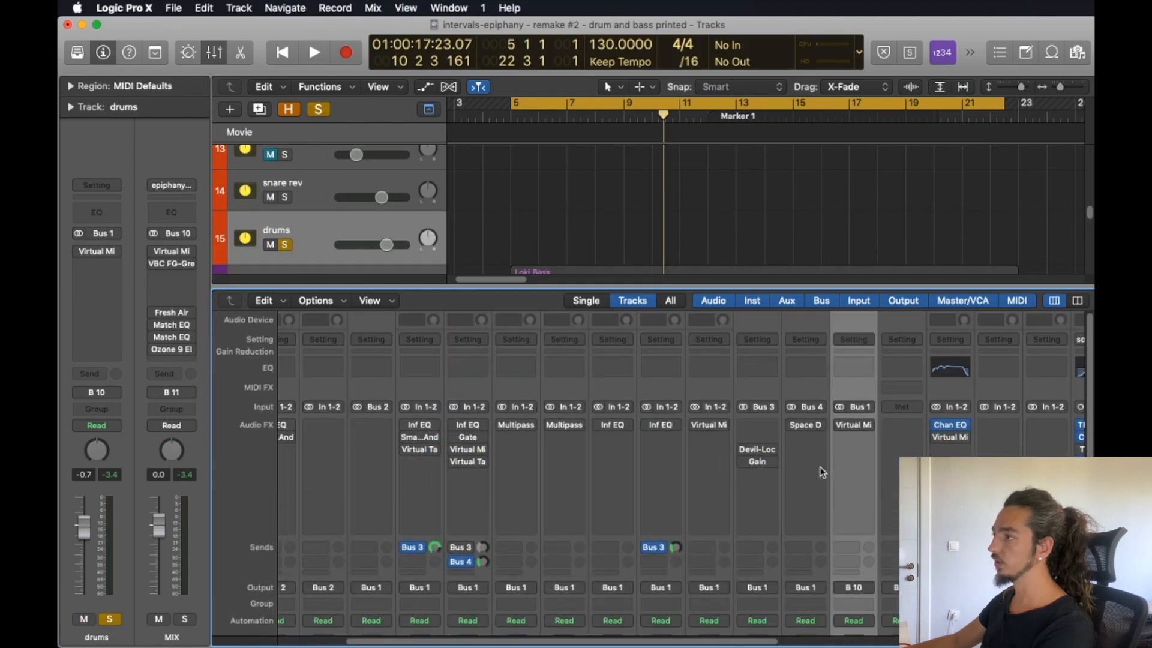
scroll(822, 472, "down", 10)
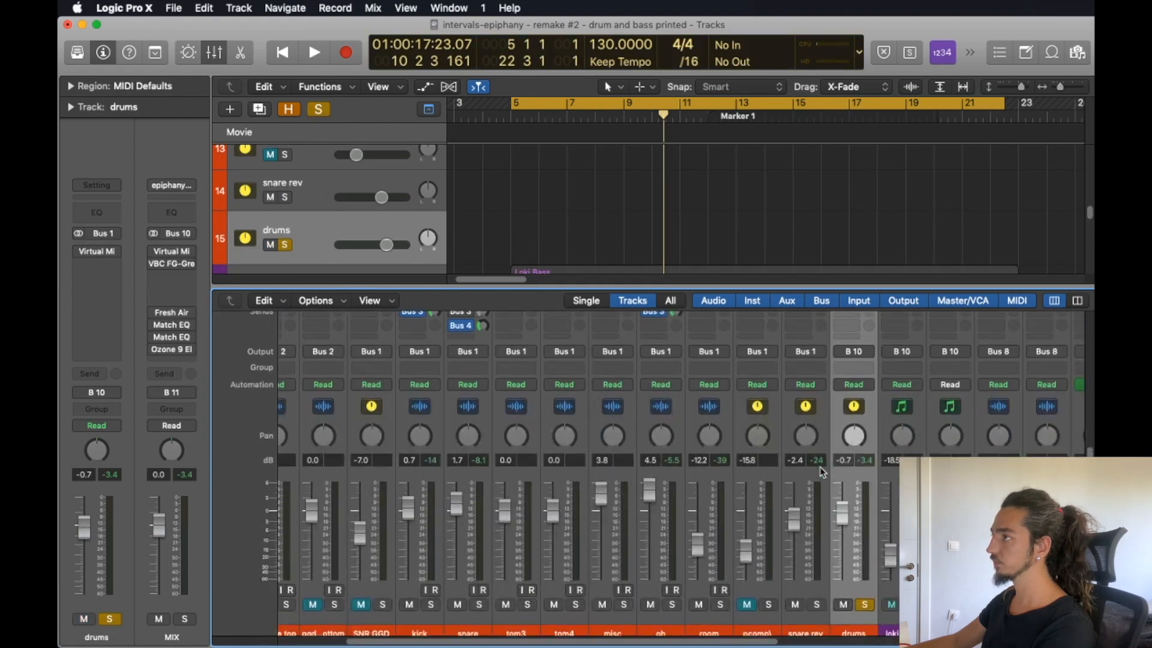
scroll(822, 472, "up", 9)
scroll(839, 474, "down", 10)
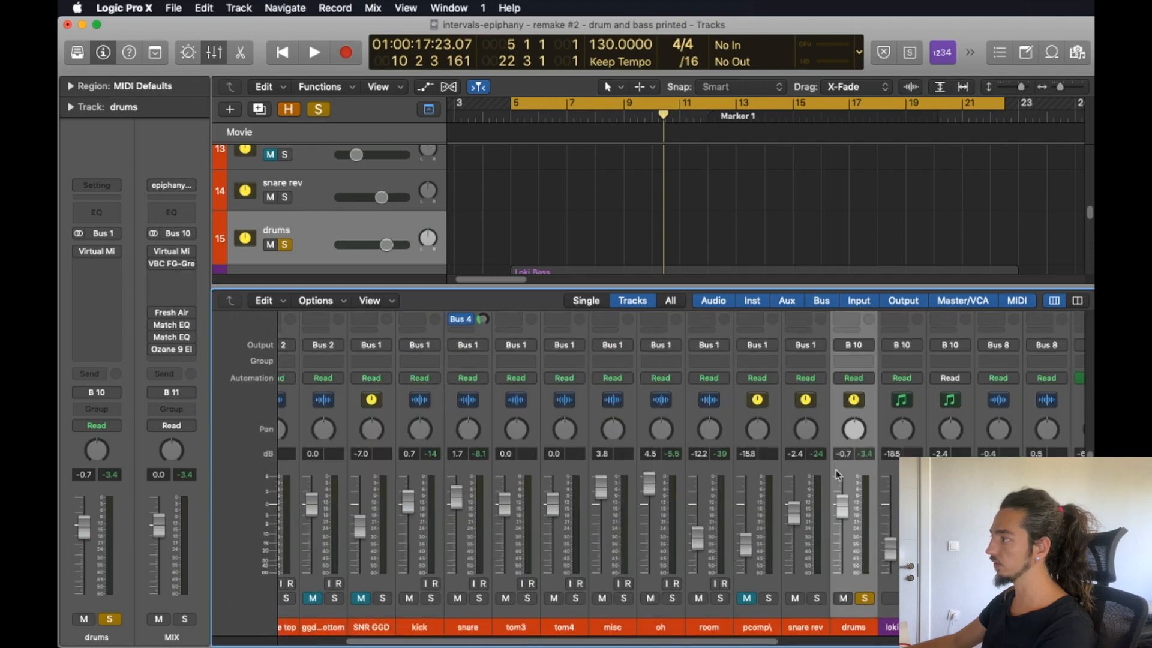
scroll(715, 496, "up", 10)
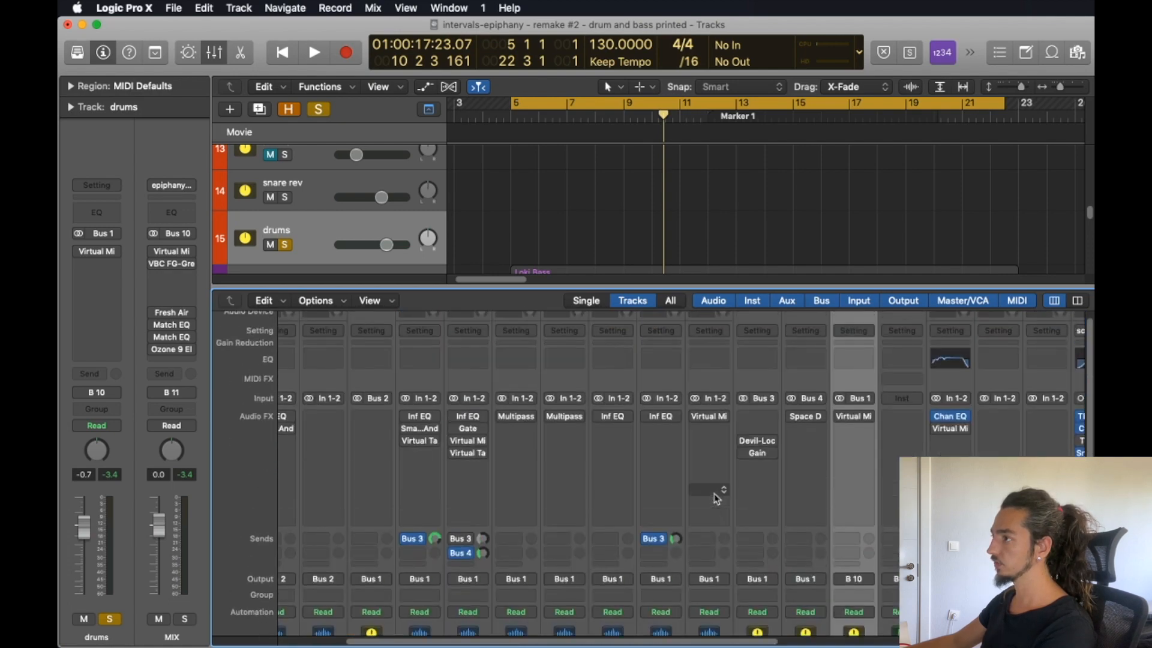
scroll(715, 498, "down", 10)
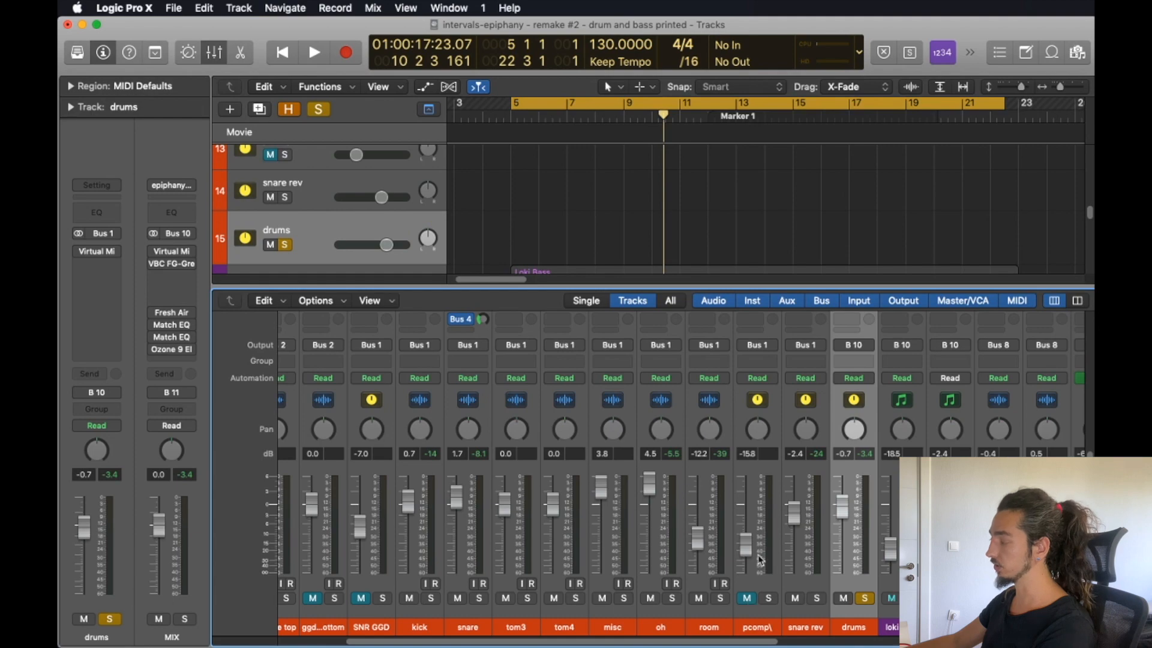
key("space")
scroll(762, 558, "up", 10)
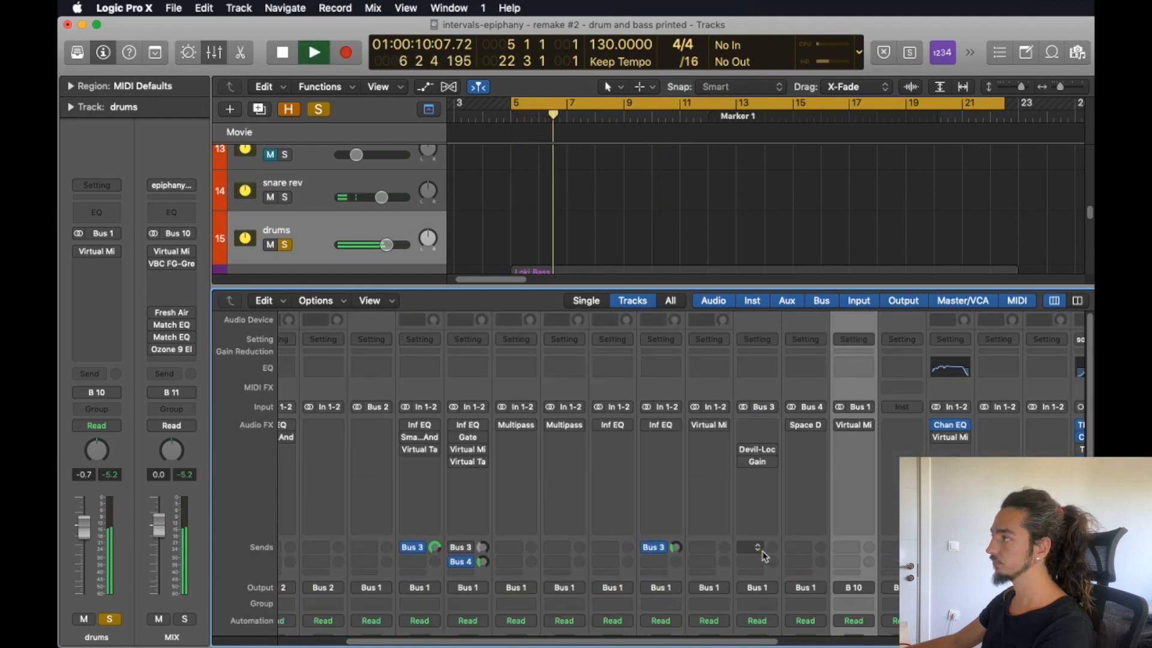
scroll(765, 556, "down", 1)
scroll(765, 557, "down", 10)
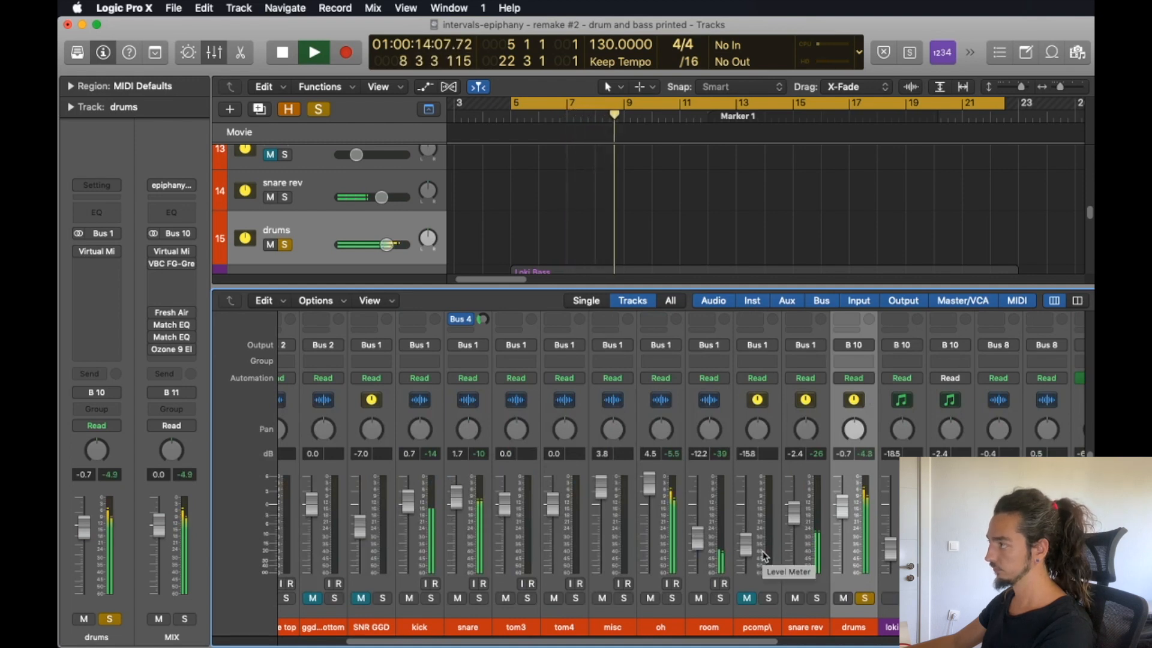
key("space")
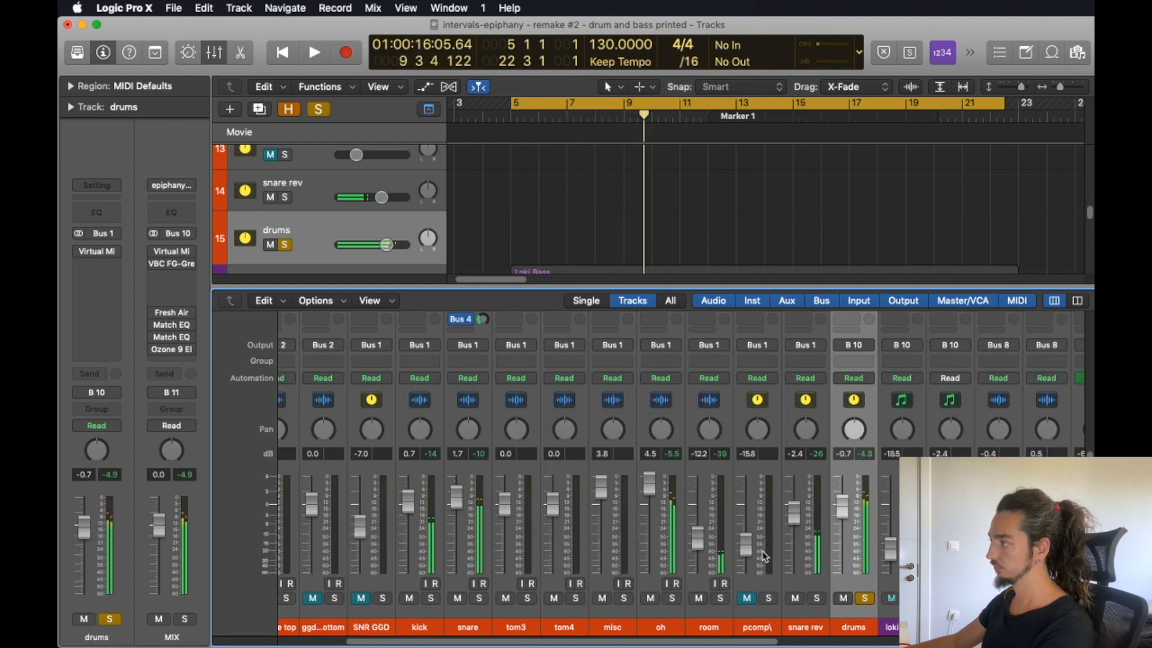
Select the channels from kick through drums, enable all their plug-ins, and unmute the pcomp channel.
scroll(764, 557, "up", 10)
scroll(765, 556, "down", 10)
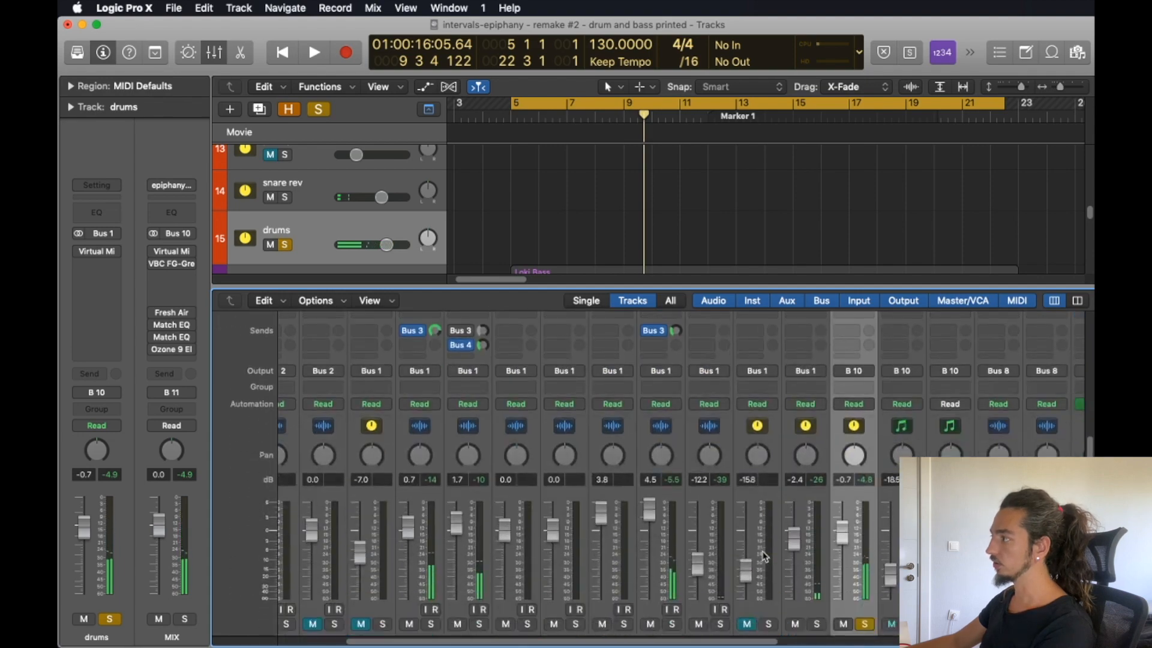
left_click_drag(864, 475, 439, 536)
scroll(437, 536, "up", 10)
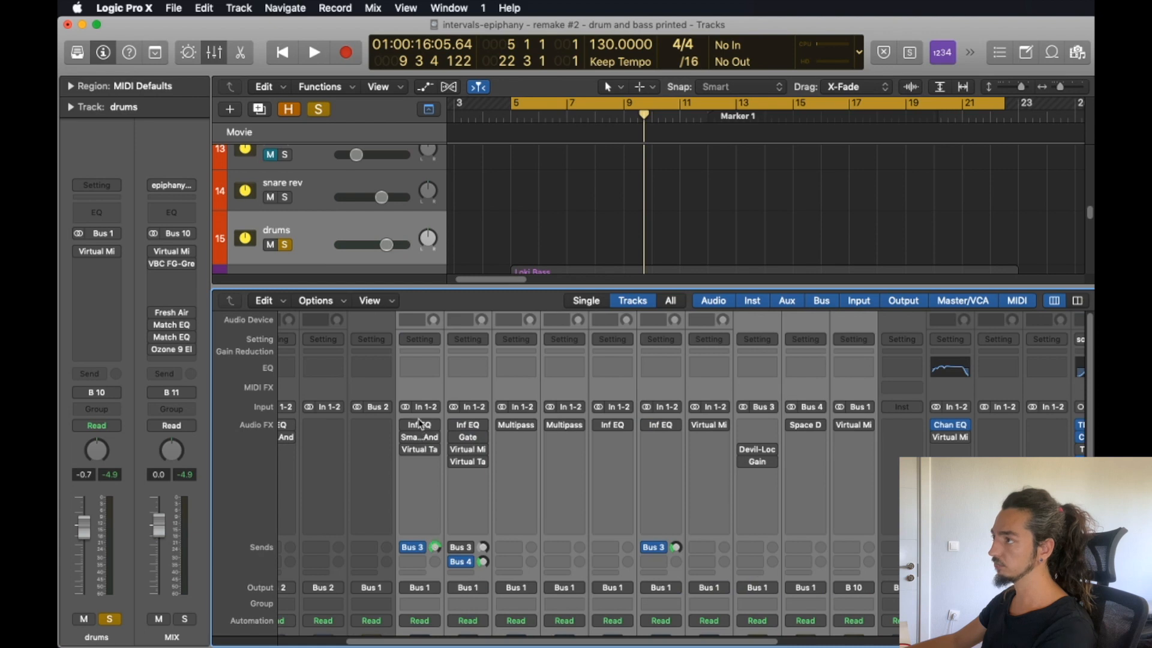
left_click_drag(408, 426, 406, 463)
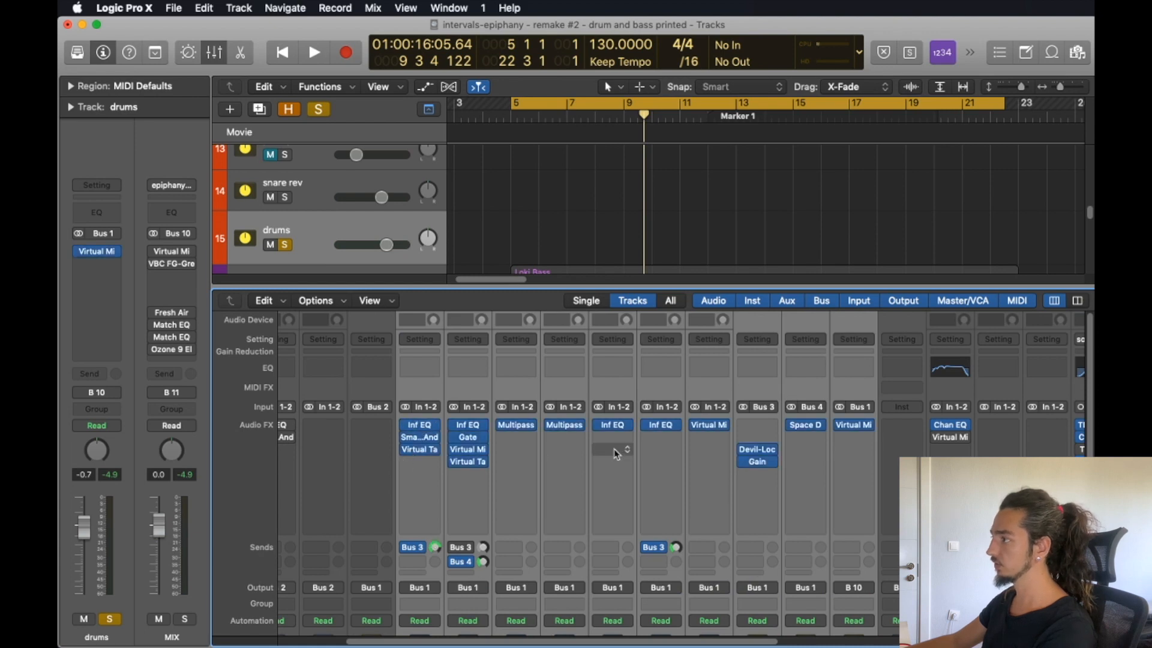
scroll(655, 473, "down", 10)
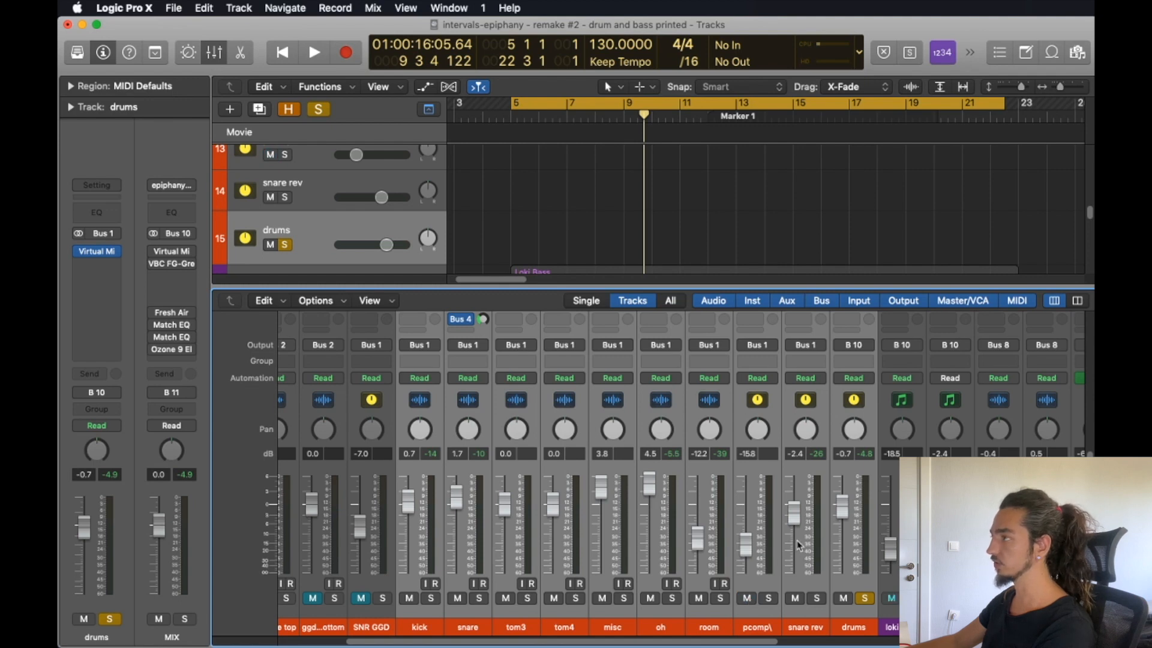
Play back the soloed drums bus with the drum channels' plug-ins enabled, reviewing their inserts and levels.
key("space")
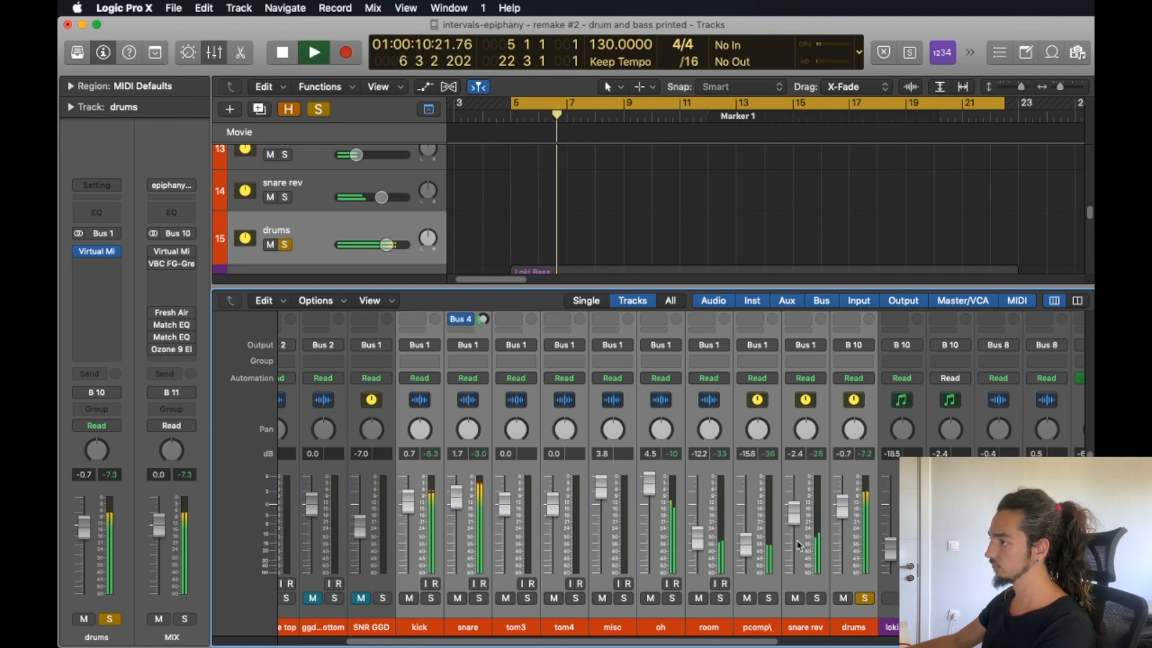
scroll(796, 540, "up", 5)
scroll(797, 544, "up", 1)
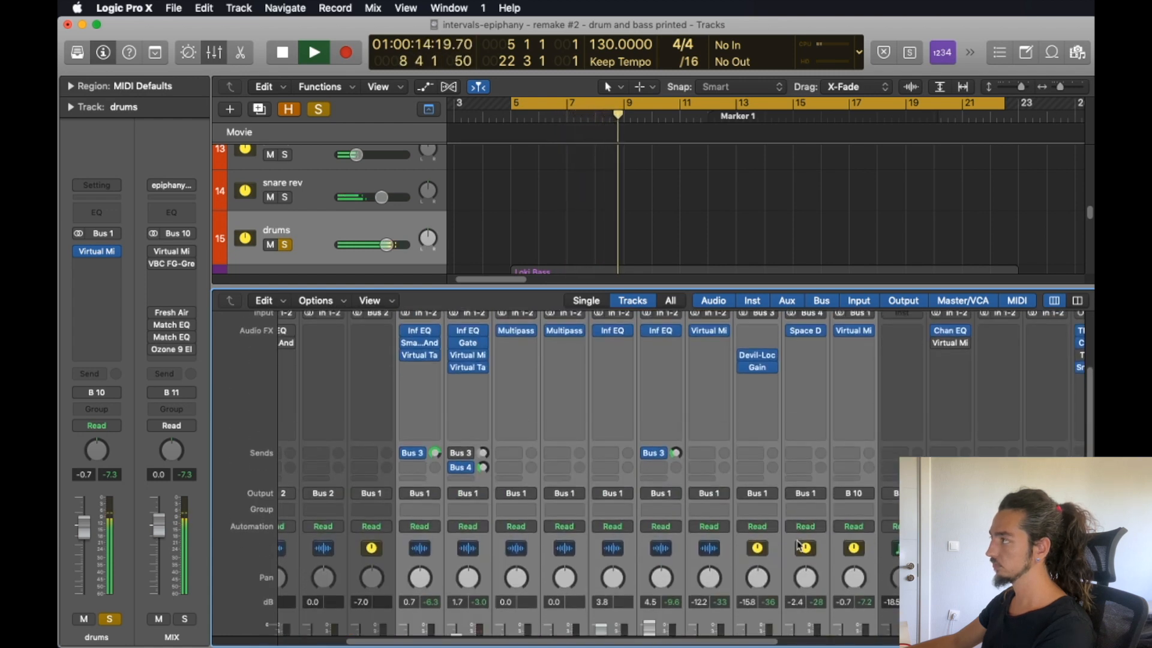
scroll(798, 543, "down", 10)
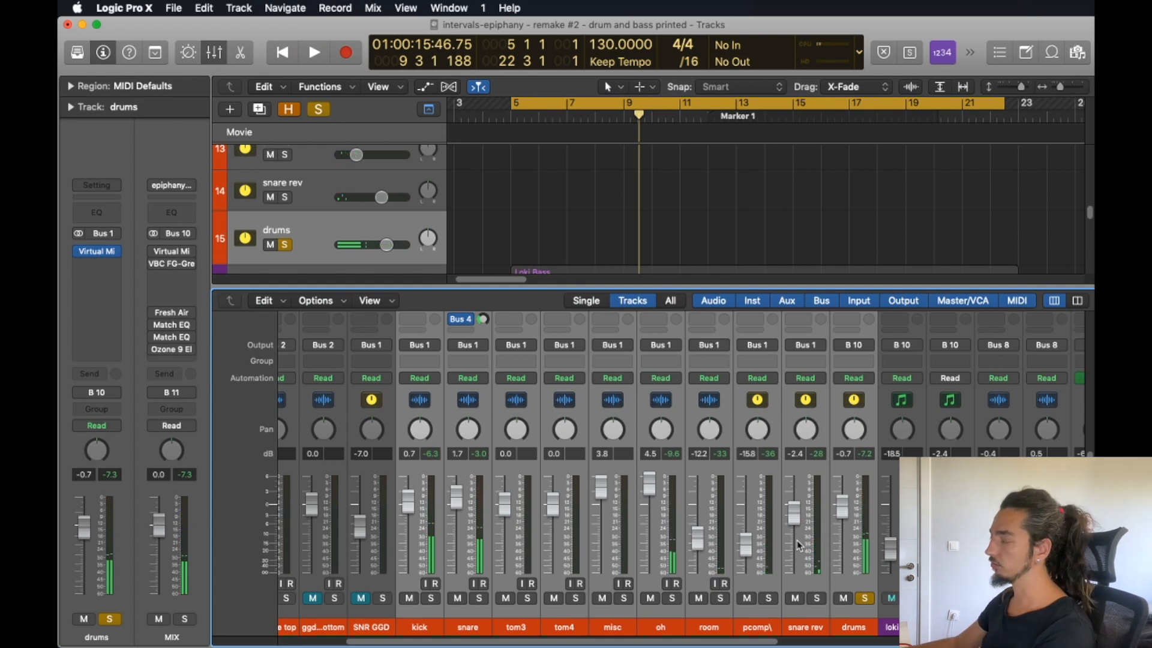
Re-enable the MIX channel's plug-ins except the second Match EQ, and play back the drums through them.
scroll(797, 540, "right", 10)
scroll(797, 540, "up", 15)
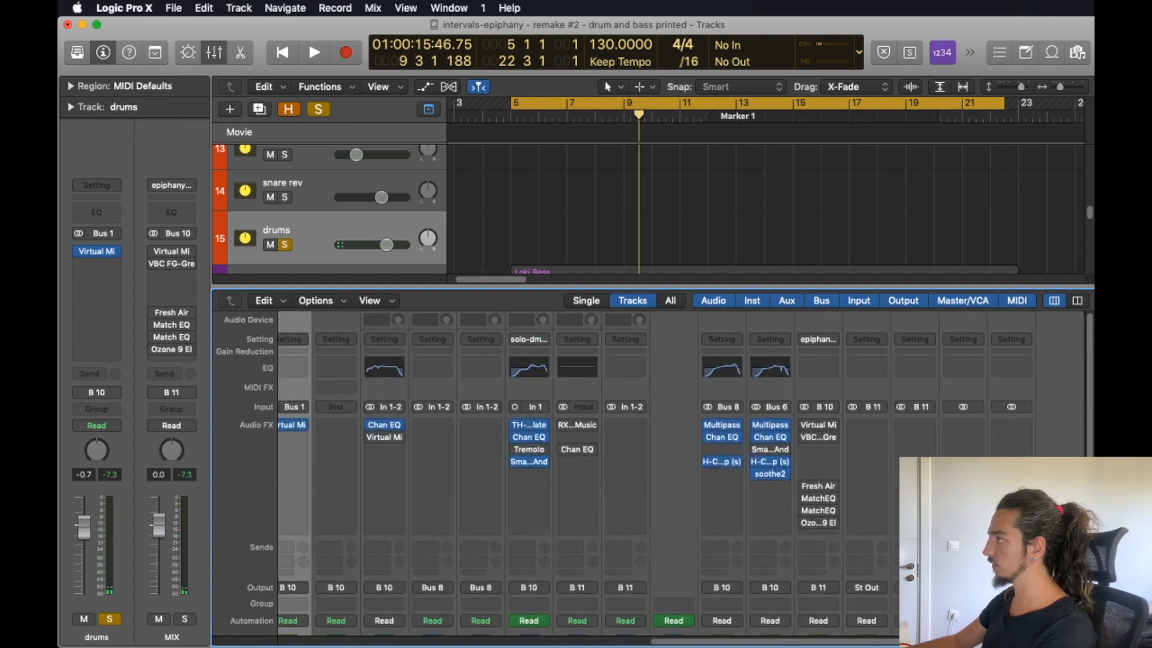
left_click(804, 425)
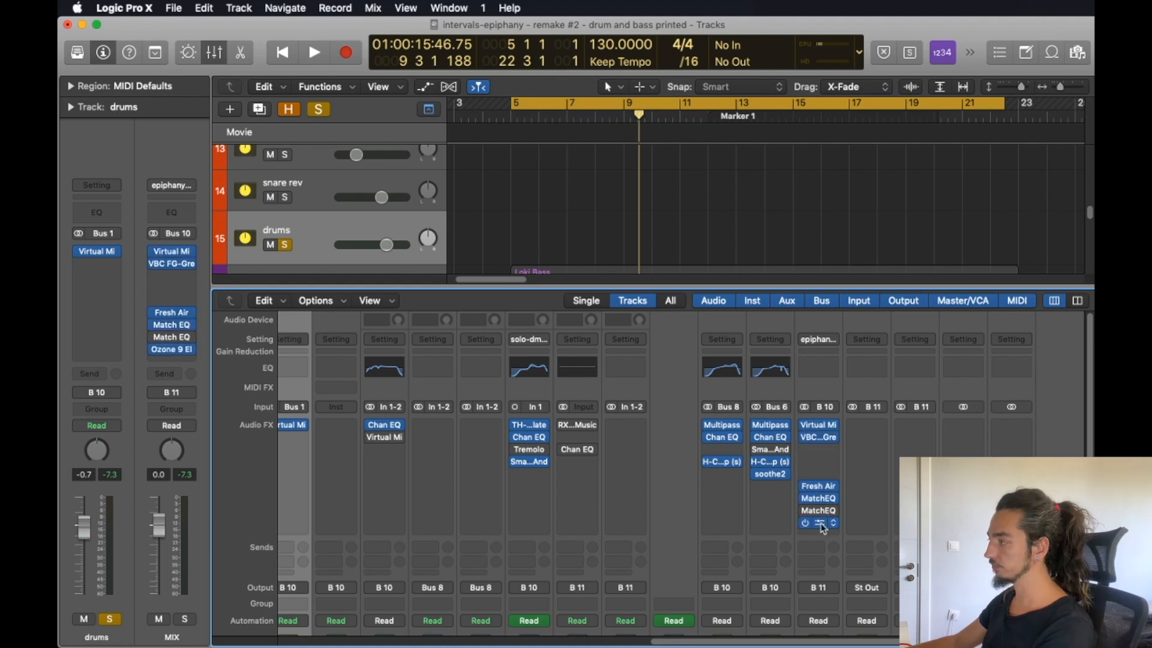
key("space")
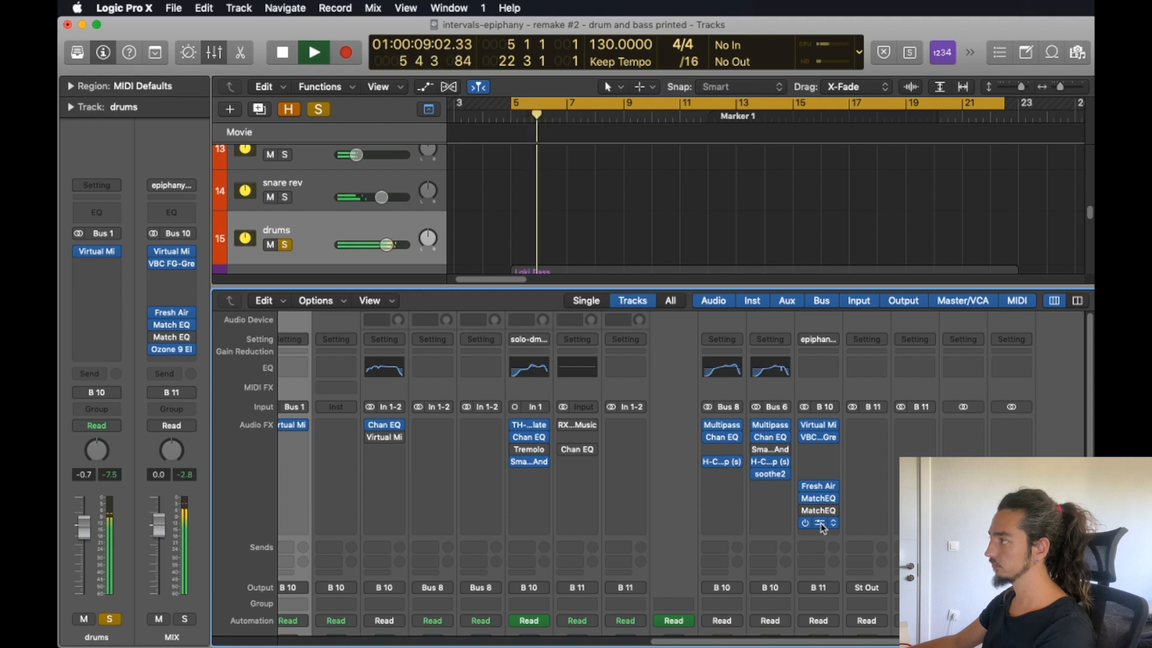
scroll(822, 526, "down", 4)
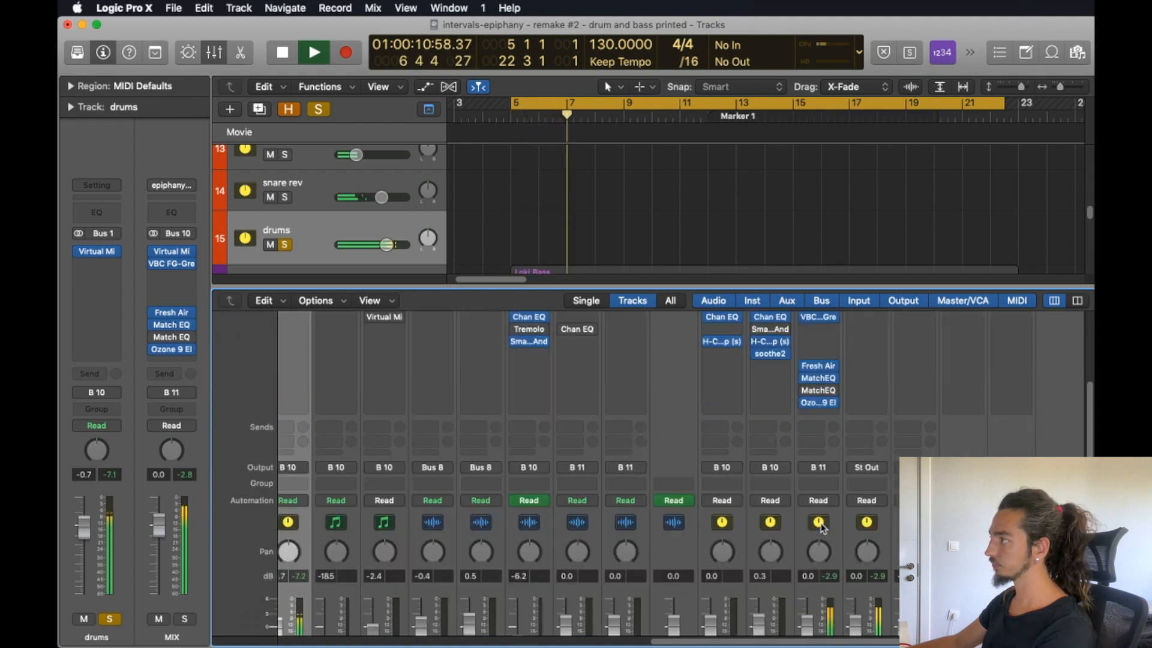
scroll(822, 526, "down", 4)
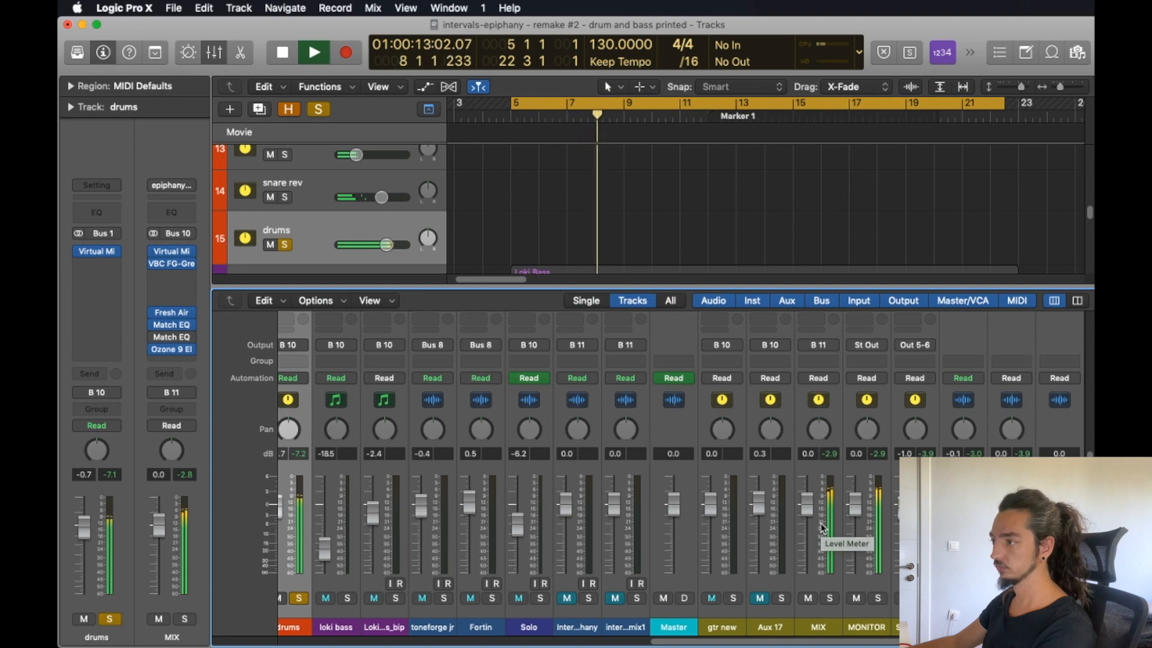
key("space")
Examine the drum and MIX channel strips, comparing their inserts, sends and fader levels.
scroll(823, 528, "left", 10)
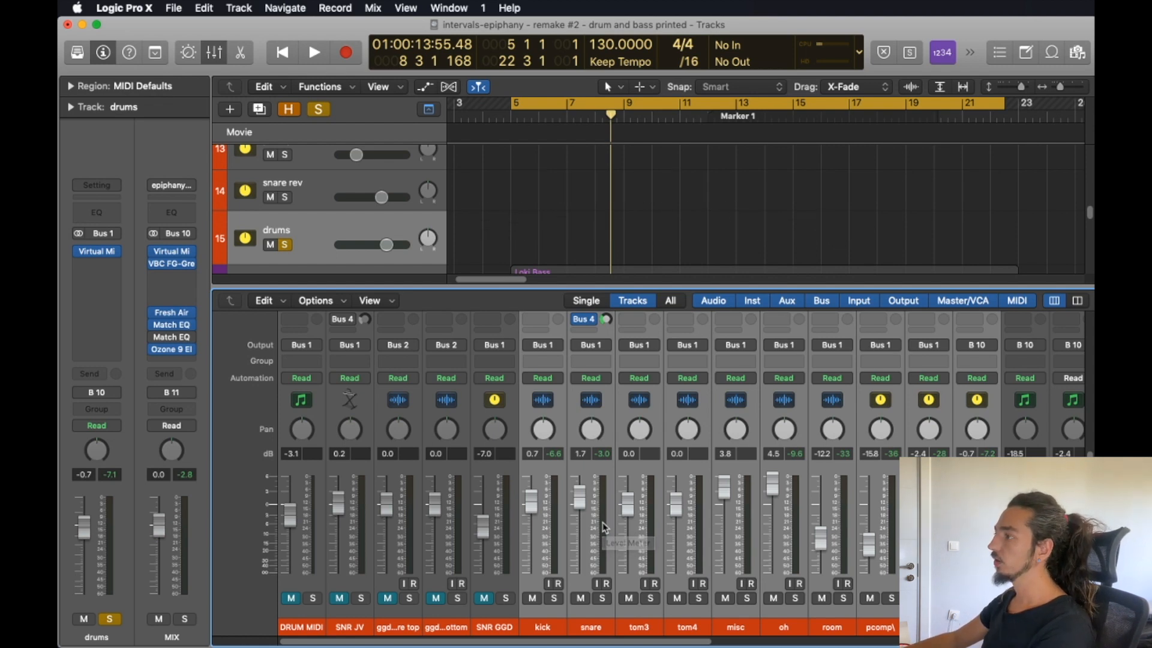
scroll(603, 522, "up", 5)
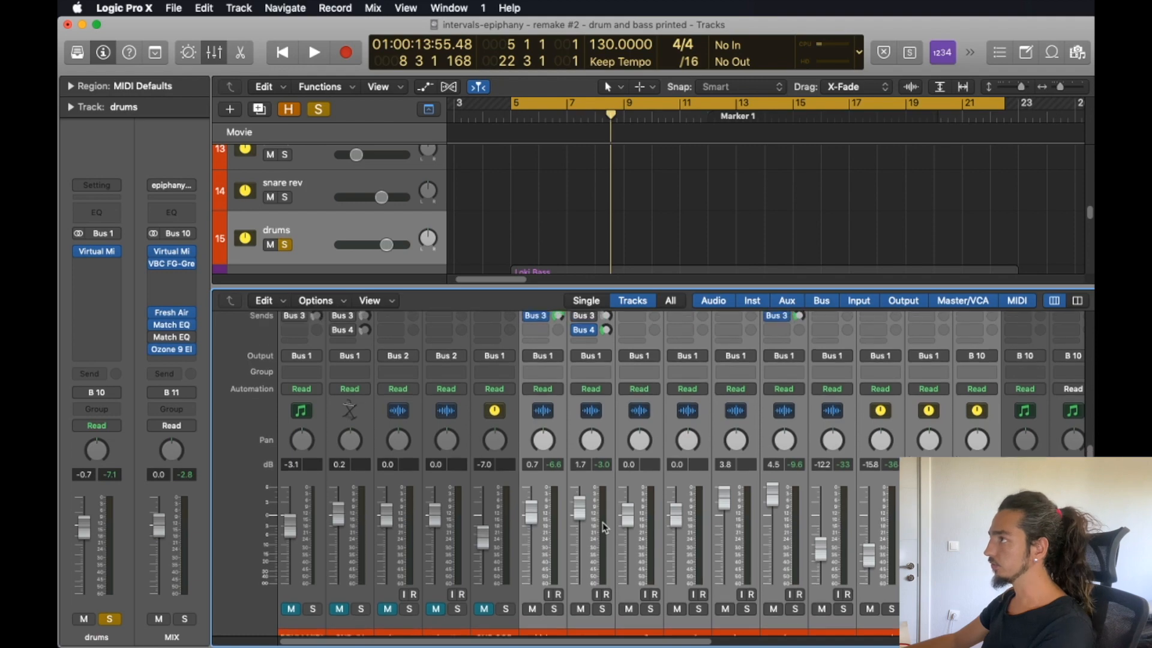
scroll(603, 522, "up", 5)
scroll(603, 522, "down", 10)
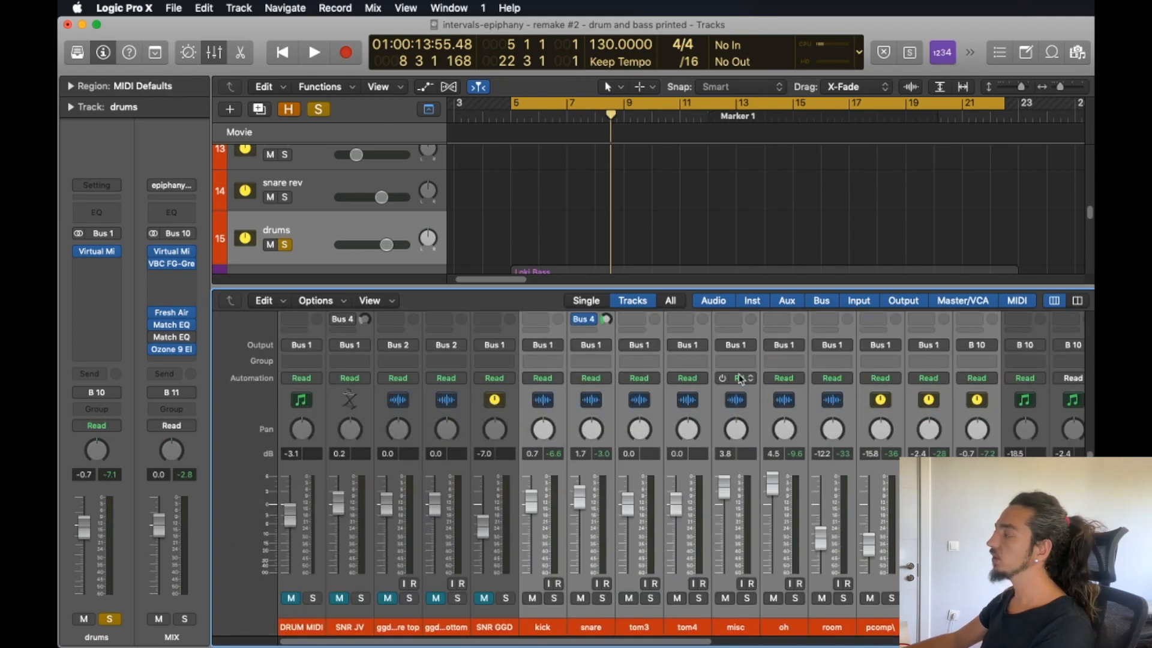
scroll(866, 538, "right", 10)
scroll(814, 435, "right", 3)
scroll(813, 435, "up", 10)
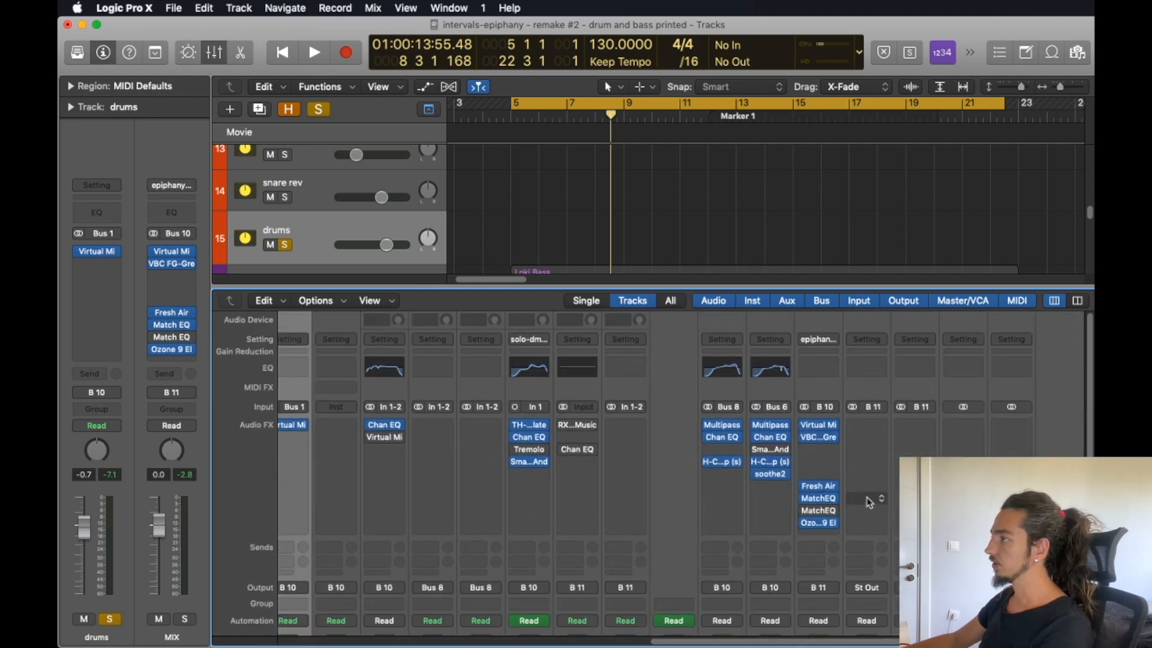
scroll(866, 502, "down", 5)
scroll(866, 501, "left", 10)
scroll(866, 502, "right", 8)
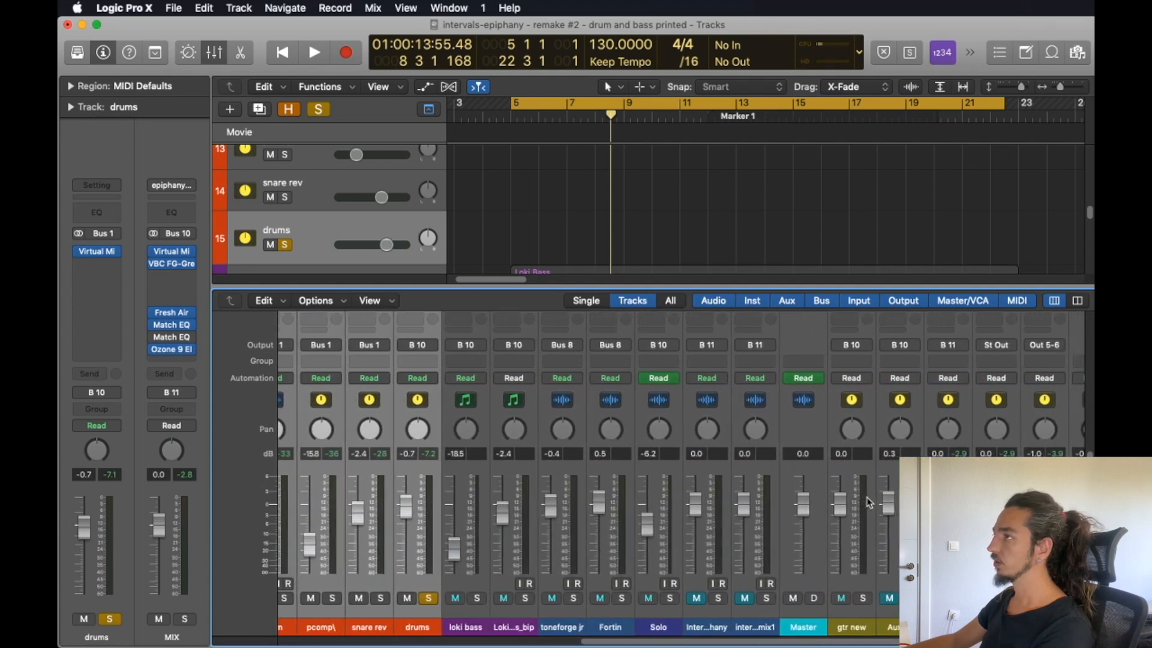
scroll(580, 524, "left", 11)
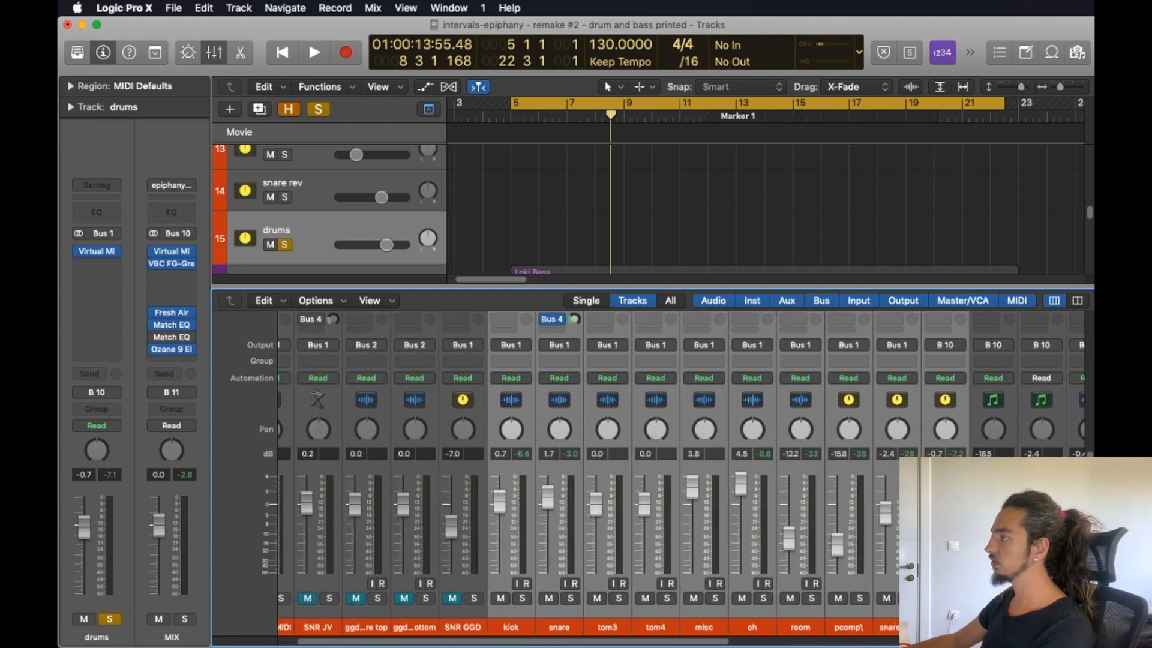
Move the solo from the drums bus to the kick channel and play back the processed kick.
scroll(698, 549, "up", 4)
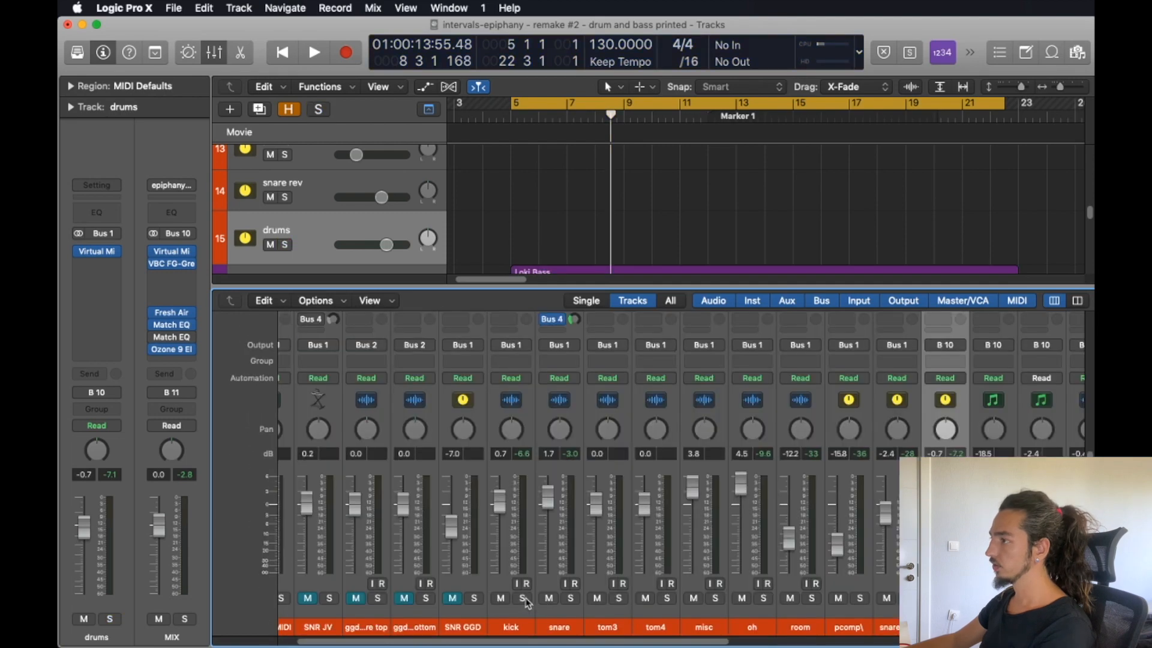
left_click(523, 598)
scroll(555, 579, "up", 5)
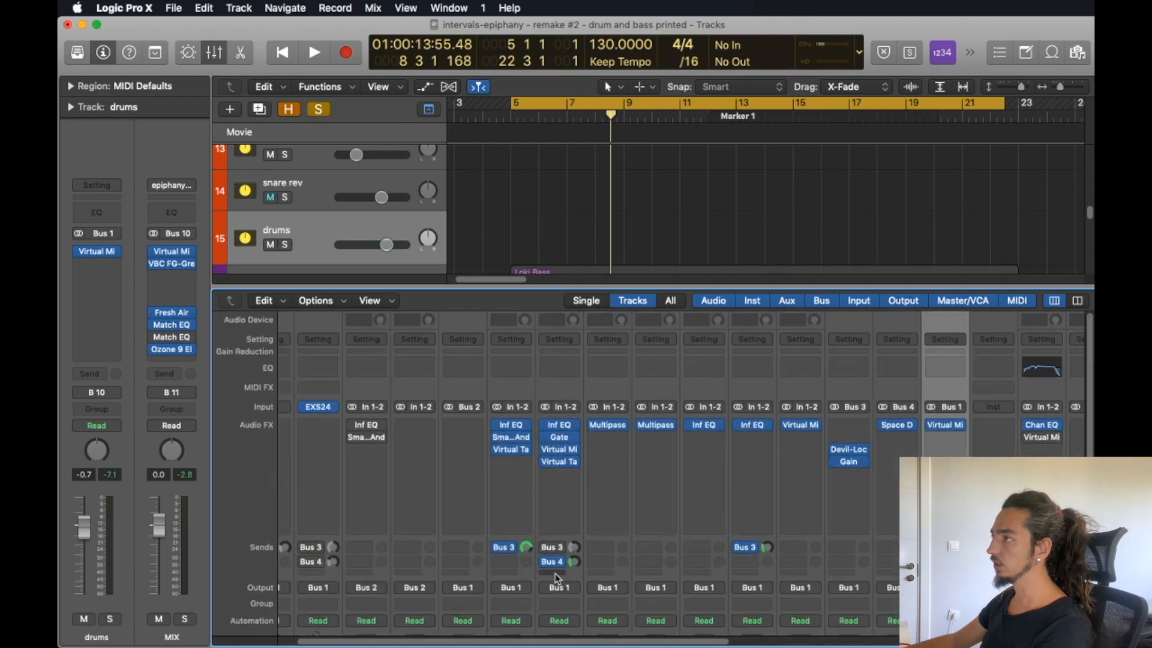
key("space")
scroll(549, 586, "down", 5)
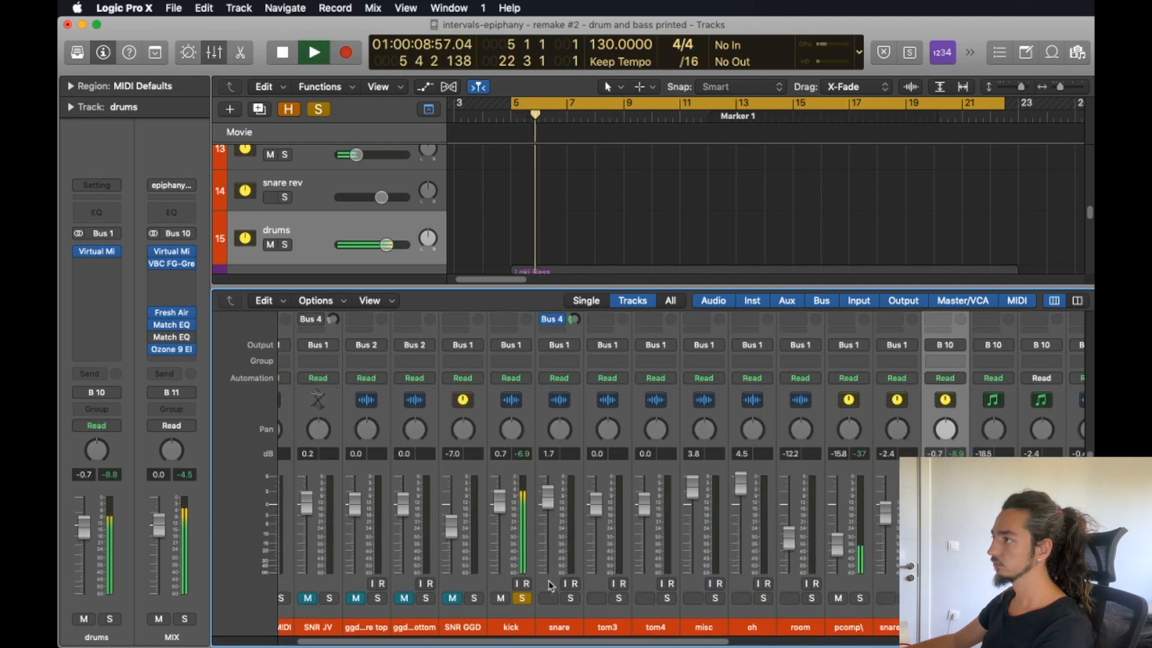
scroll(531, 575, "up", 5)
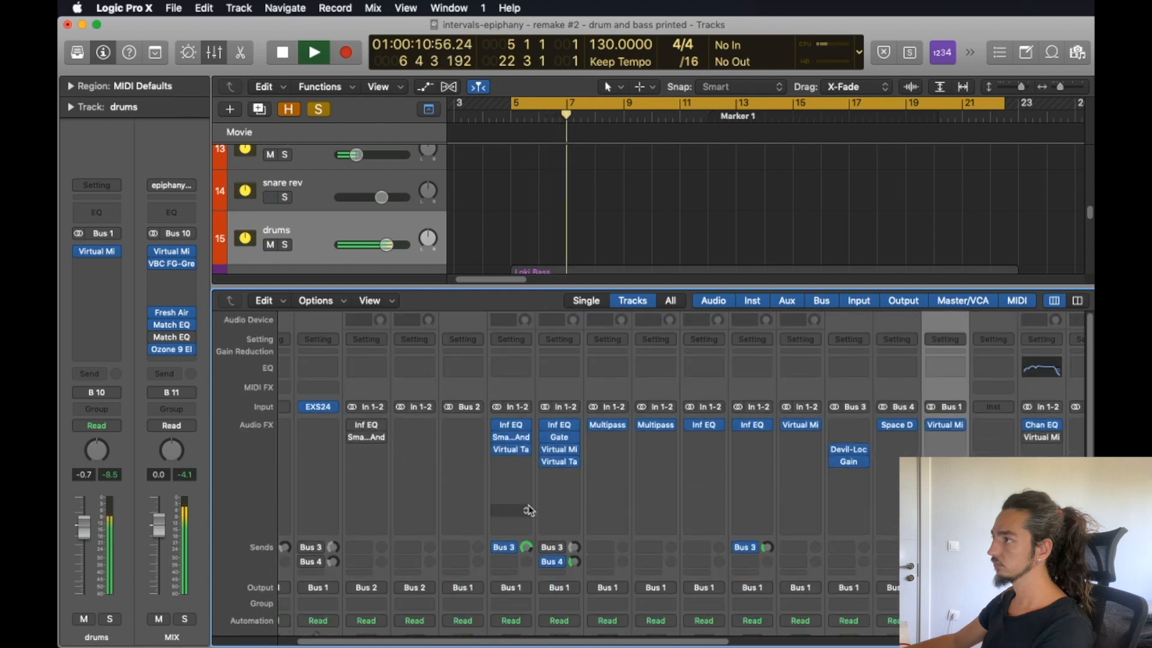
key("space")
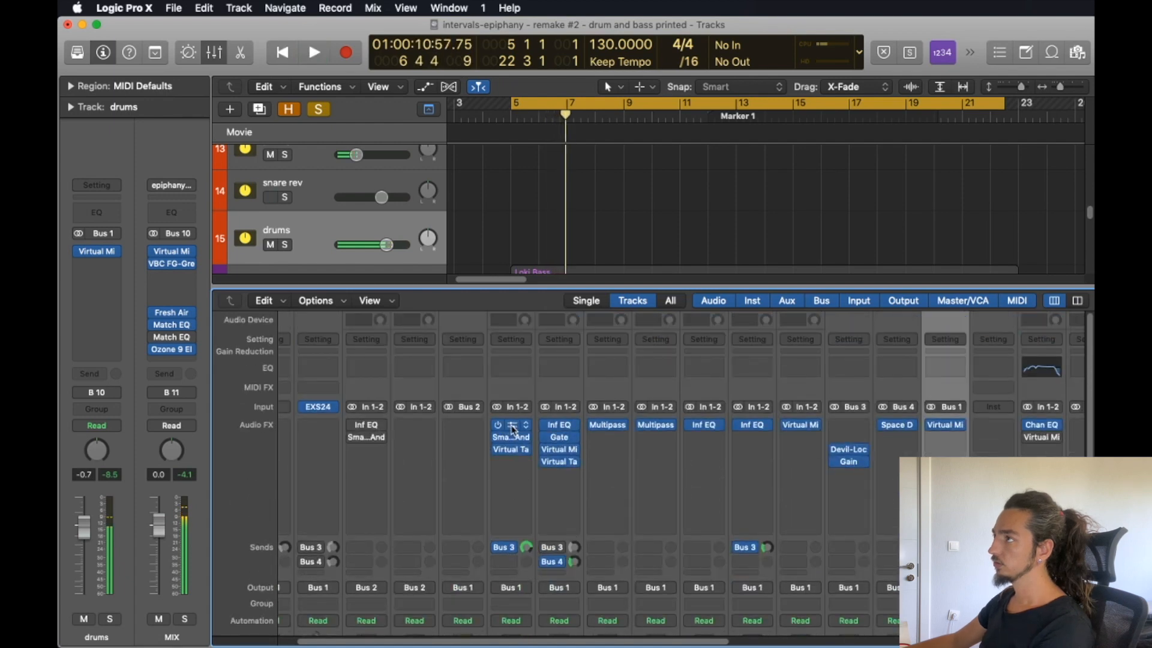
Inspect the kick channel's Inf EQ curve, Smash And Grab compressor and Virtual Tape Machines settings.
left_click(513, 429)
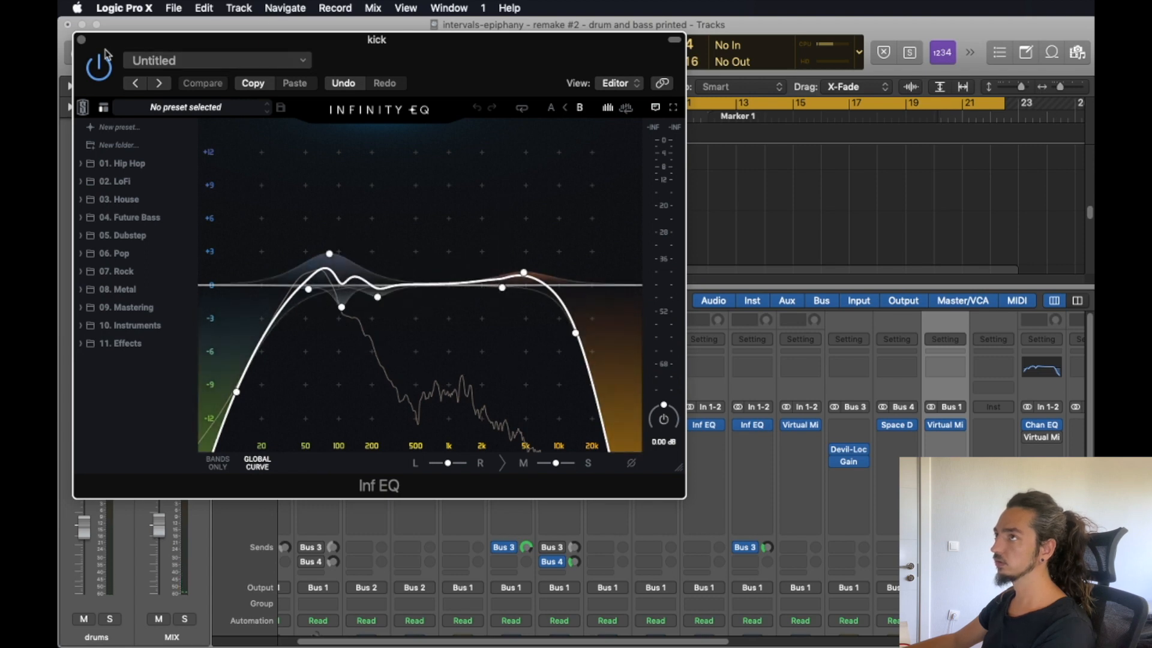
left_click(81, 41)
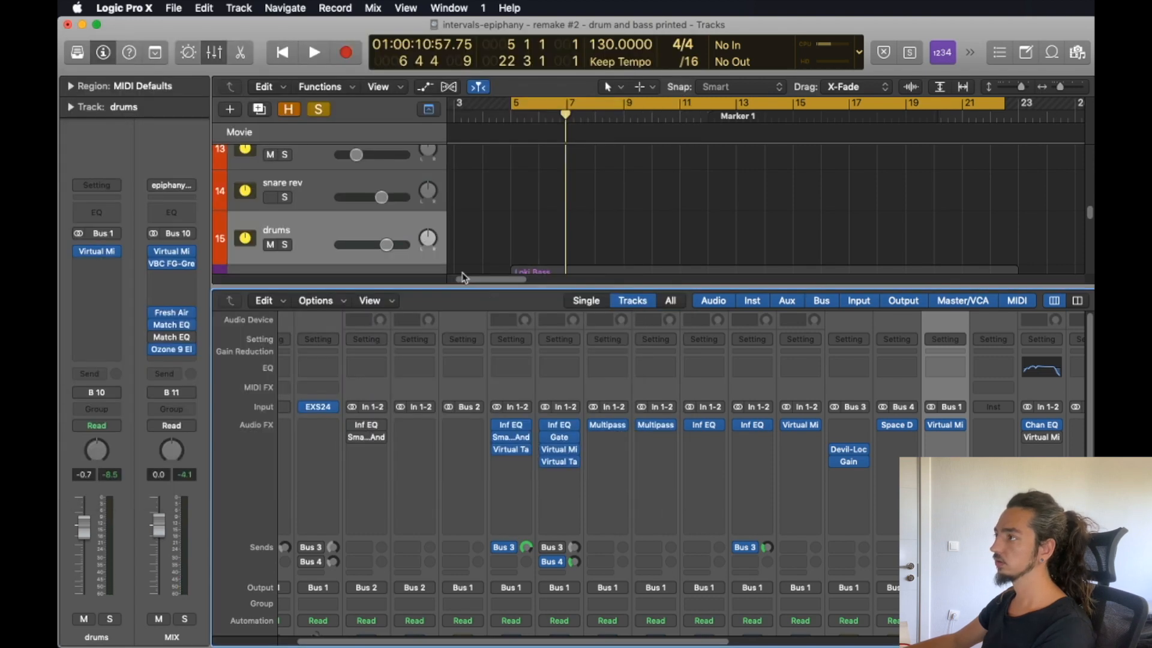
left_click(511, 445)
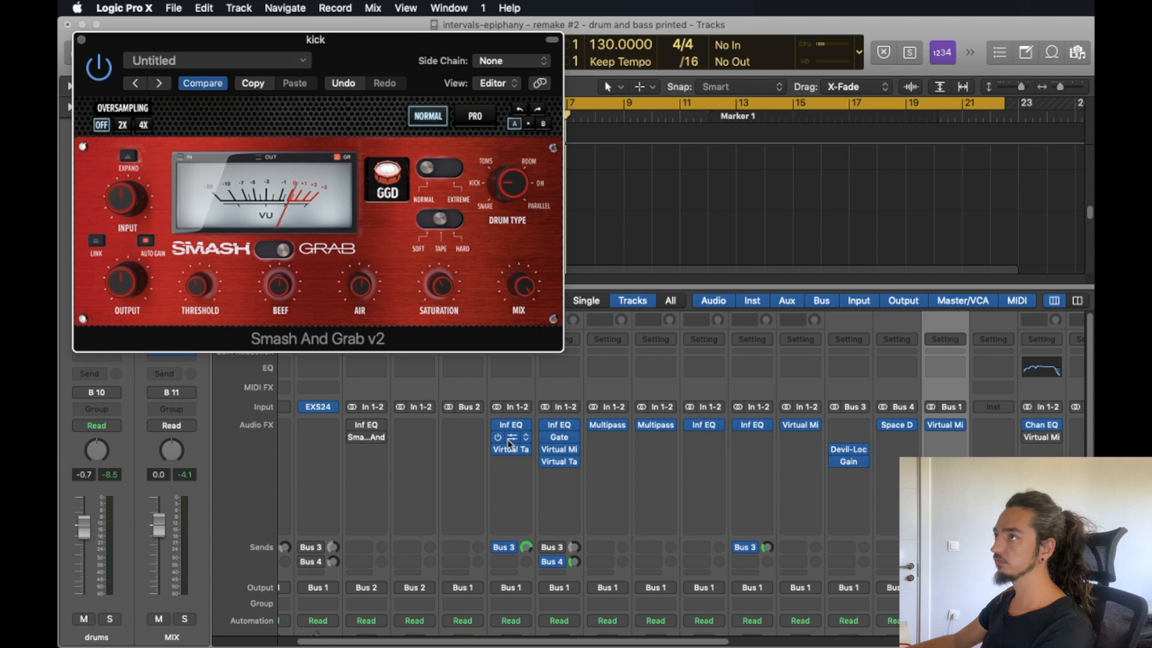
left_click(102, 72)
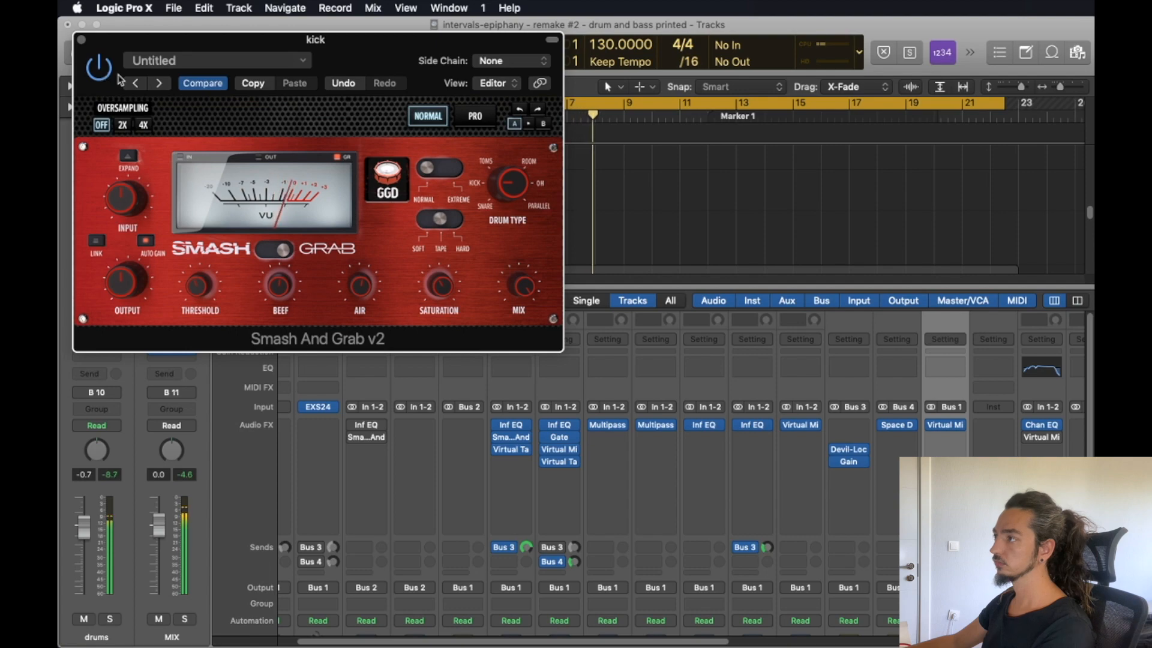
left_click(512, 447)
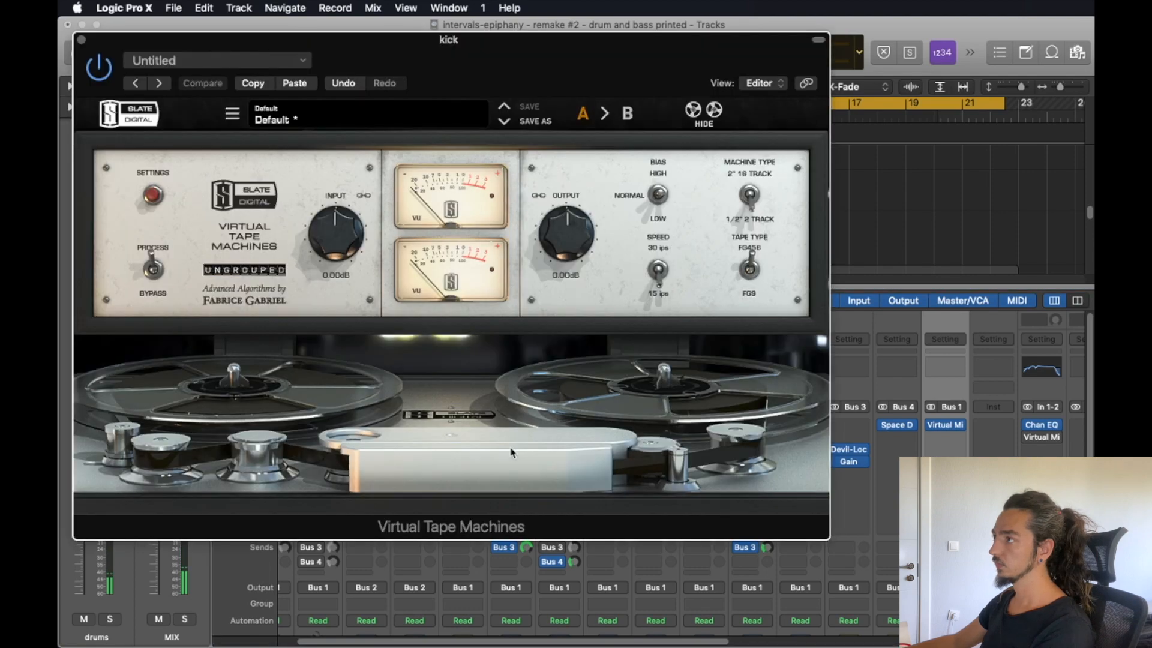
left_click(81, 40)
Play back the soloed snare with all its plug-ins and its Bus 4 send bypassed.
scroll(524, 486, "down", 5)
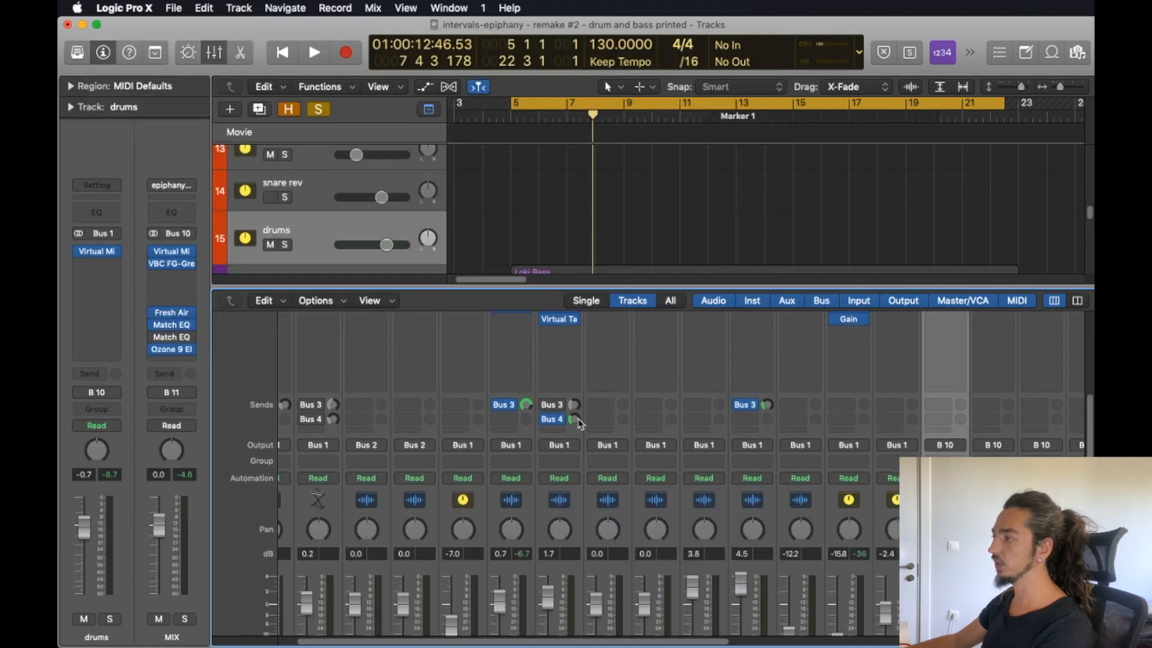
scroll(600, 480, "down", 3)
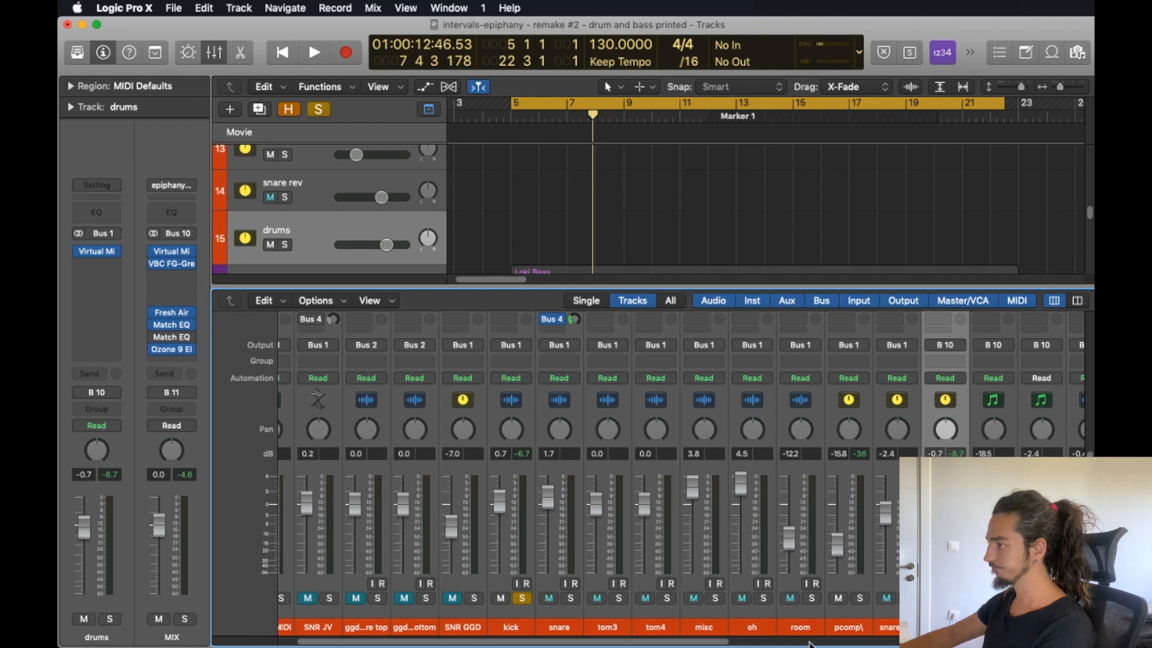
scroll(577, 569, "up", 4)
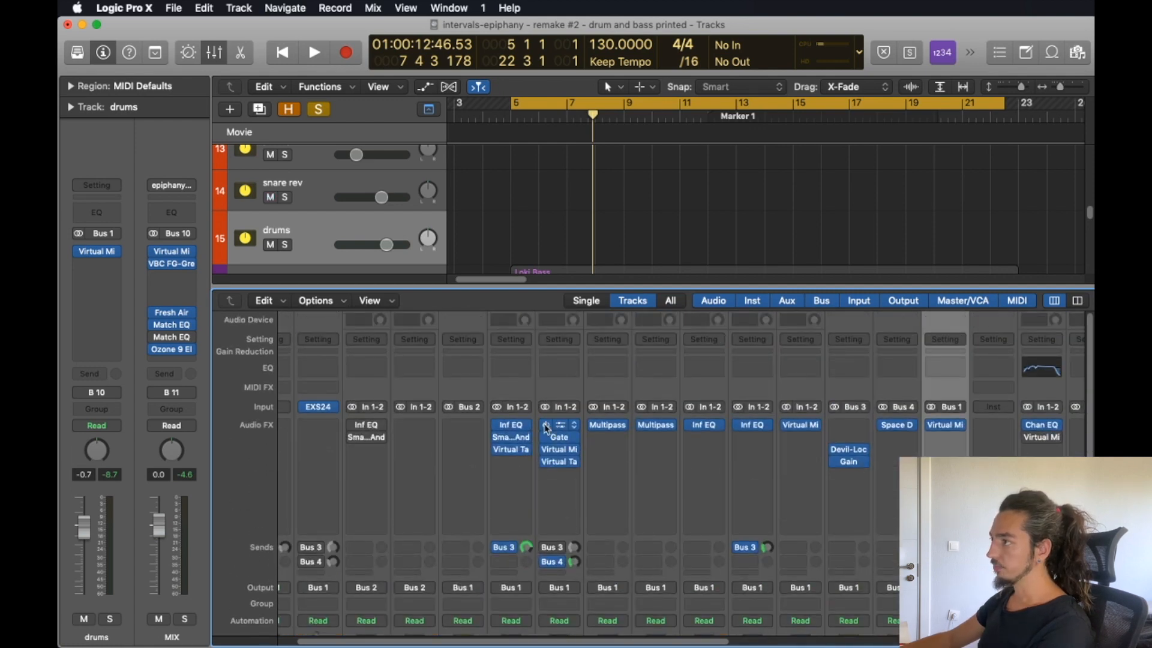
left_click_drag(545, 426, 533, 462)
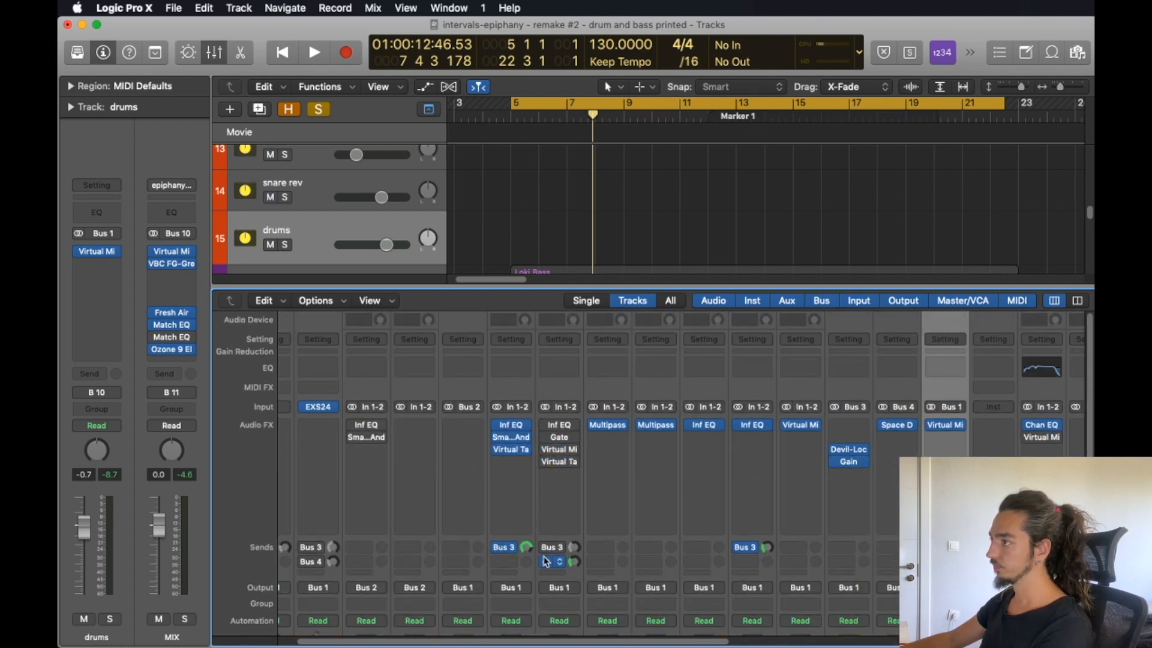
key("space")
mouse_move(545, 428)
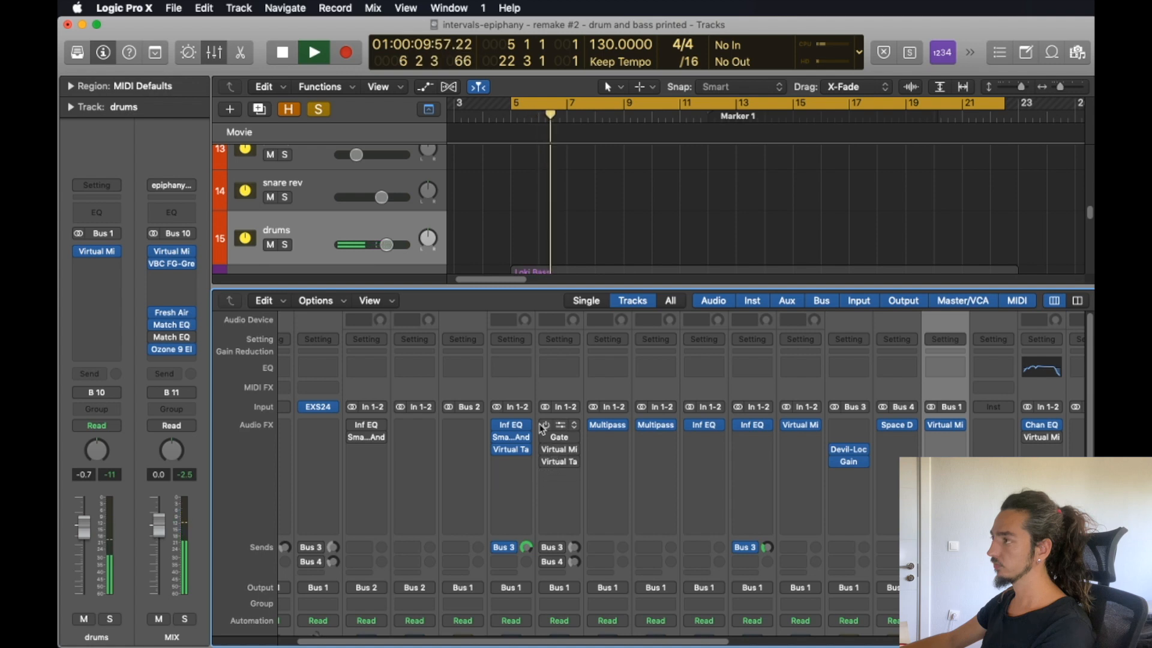
key("space")
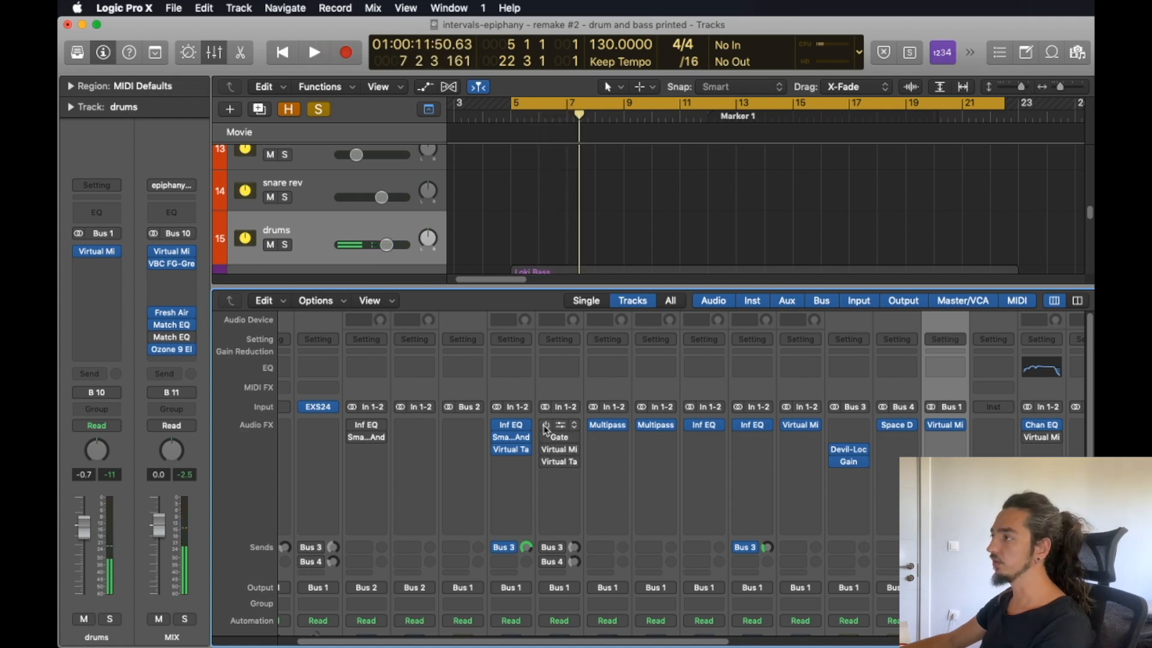
Re-enable the snare channel's Inf EQ and Gate, examining the bands of the EQ curve.
left_click(545, 426)
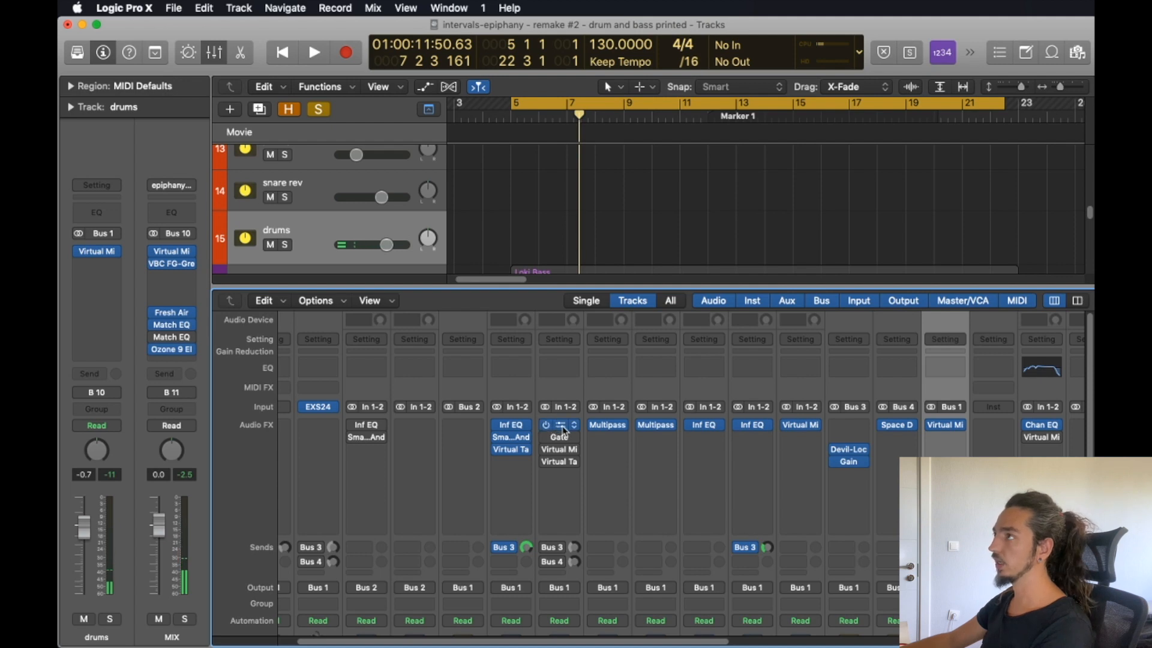
left_click(563, 428)
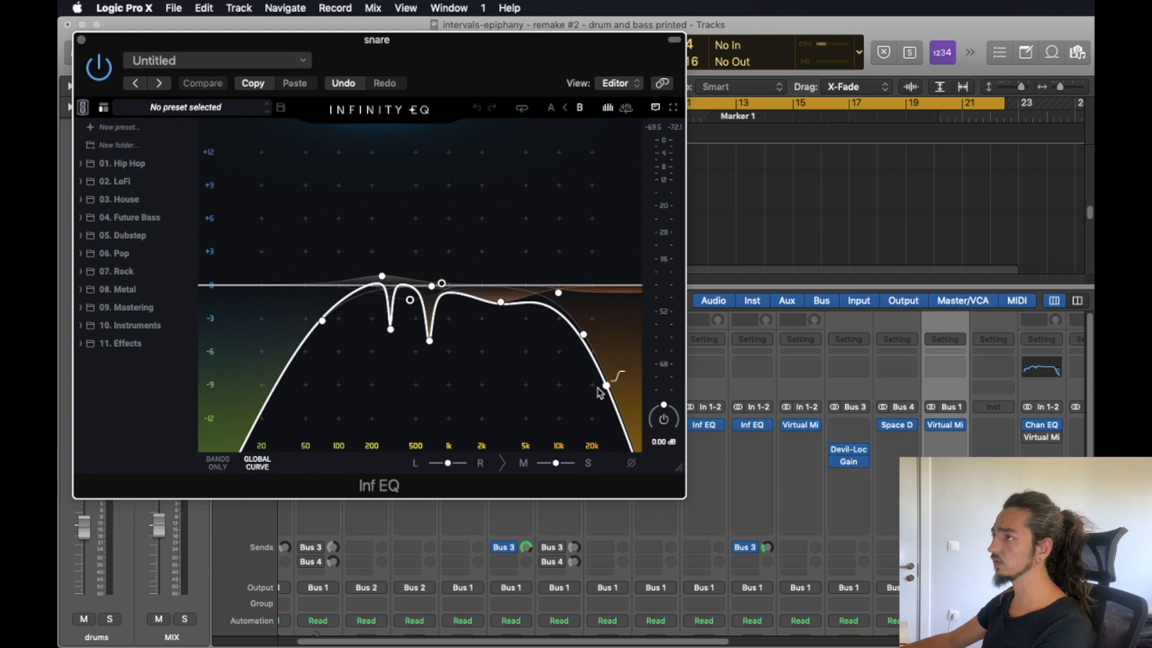
mouse_move(390, 329)
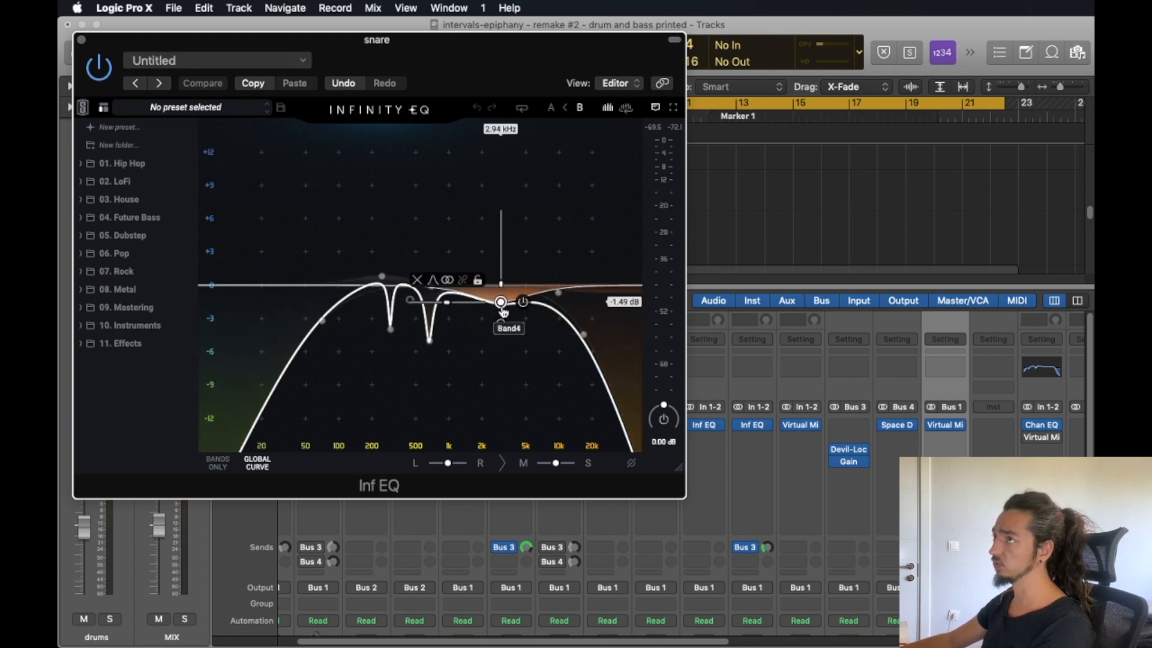
left_click(81, 42)
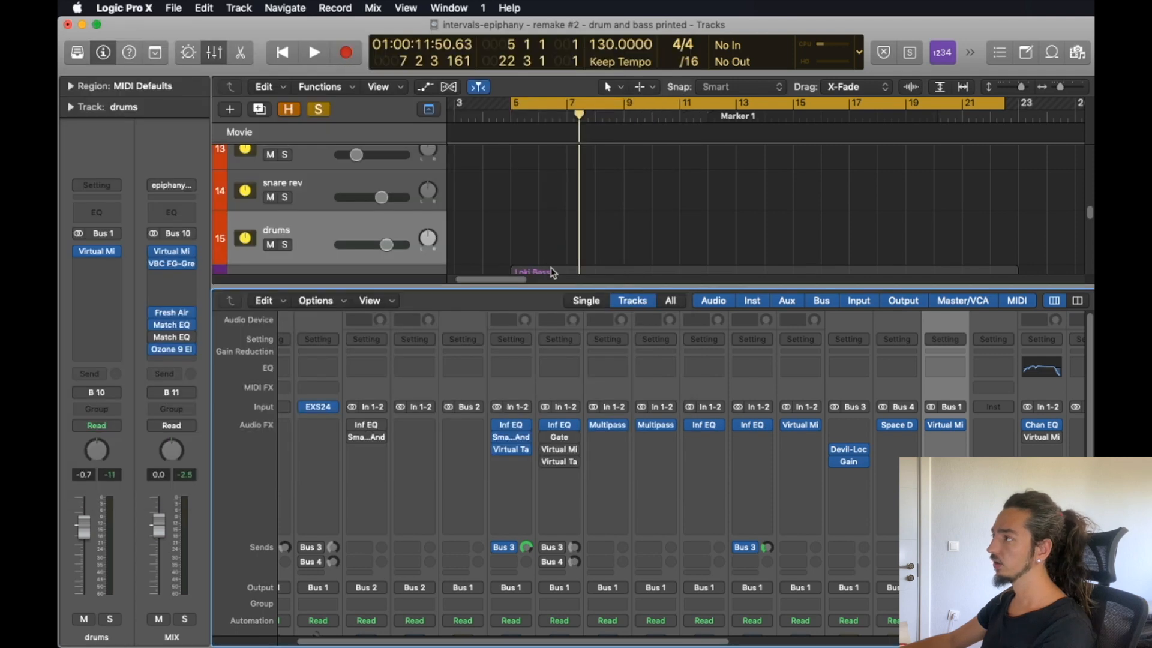
left_click(545, 438)
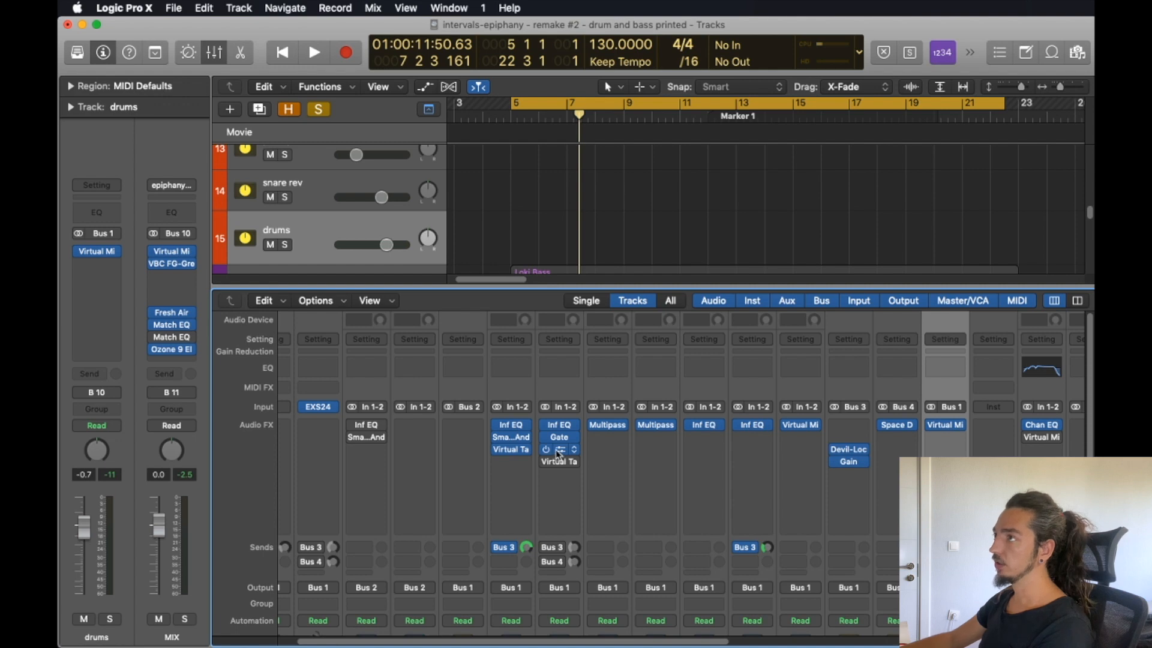
Re-enable the snare's Virtual Mix Rack and Virtual Tape Machines, inspecting the rack's FG-Stress and FG-S modules, and play back the snare.
left_click(559, 452)
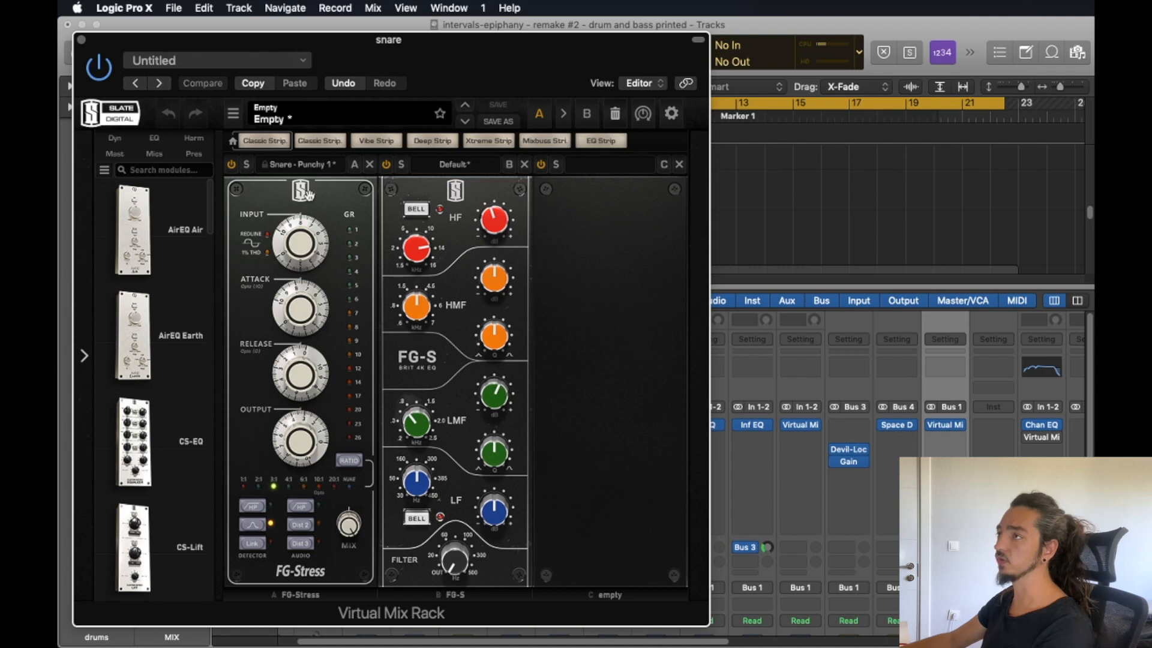
left_click(82, 40)
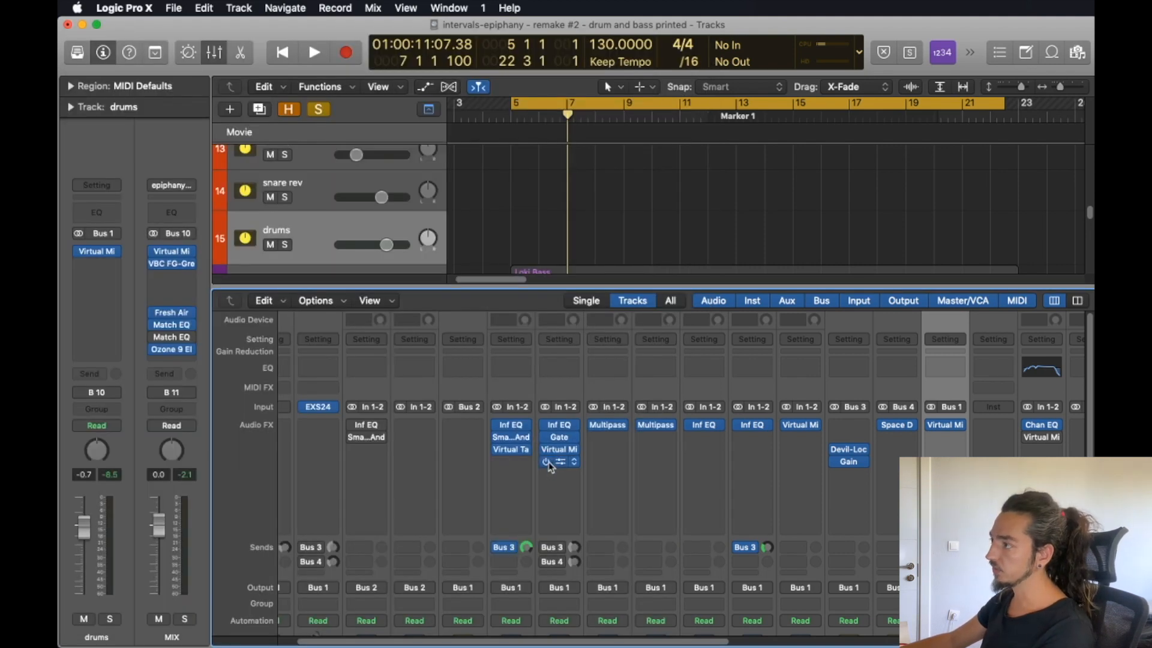
scroll(559, 463, "down", 5)
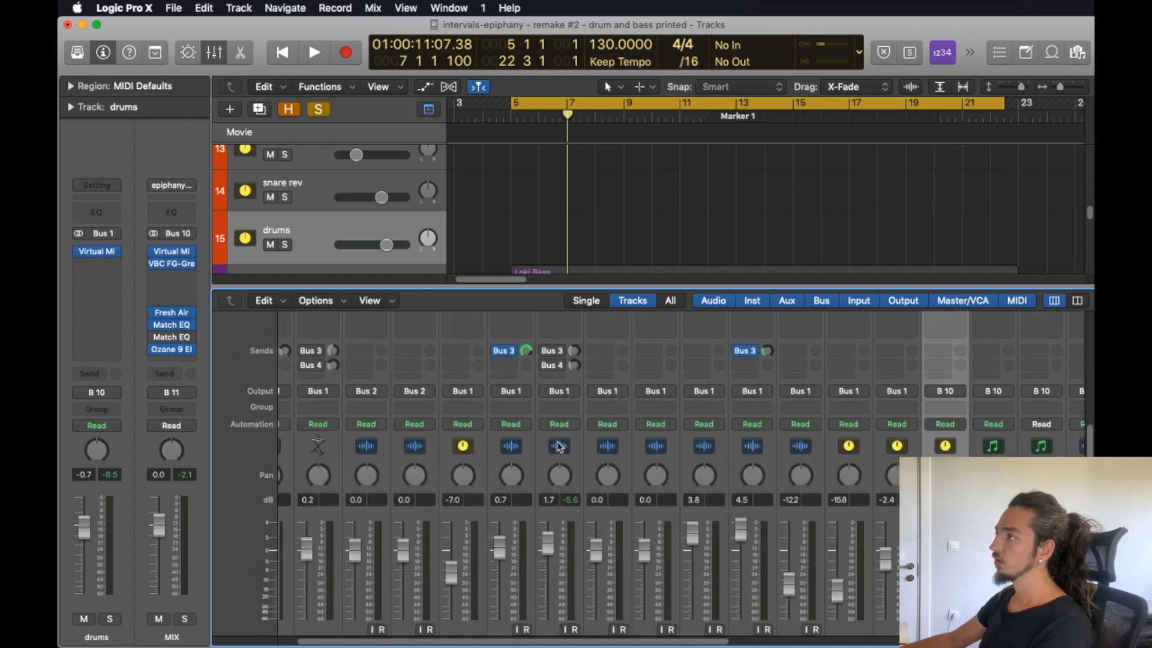
scroll(557, 447, "up", 5)
key("space")
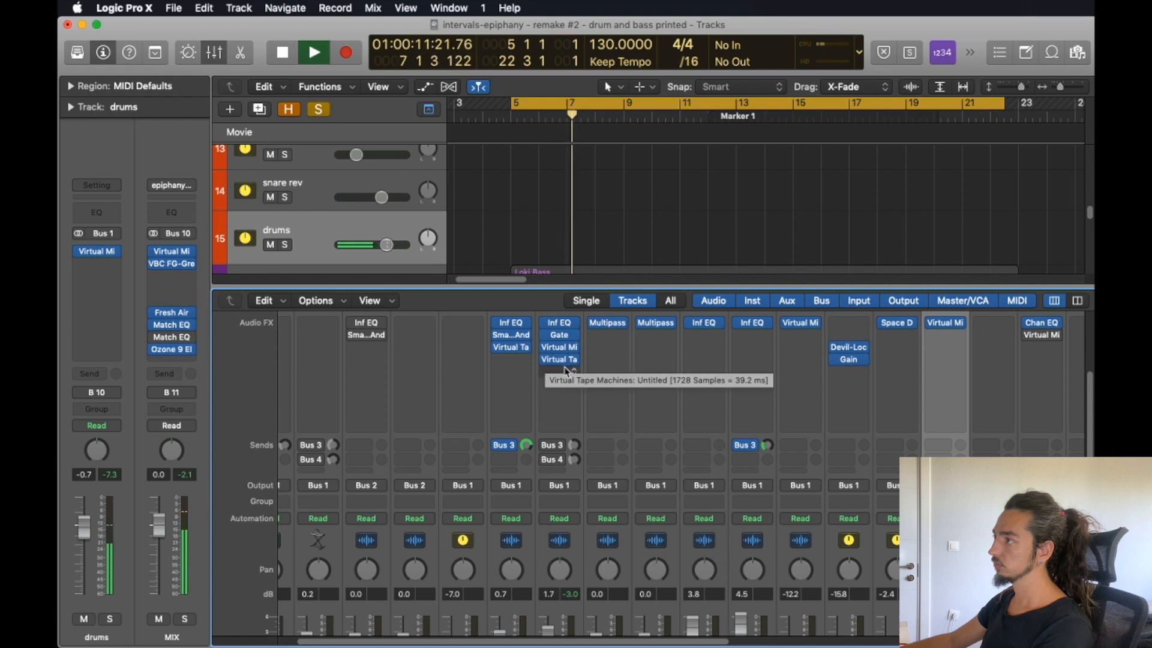
key("space")
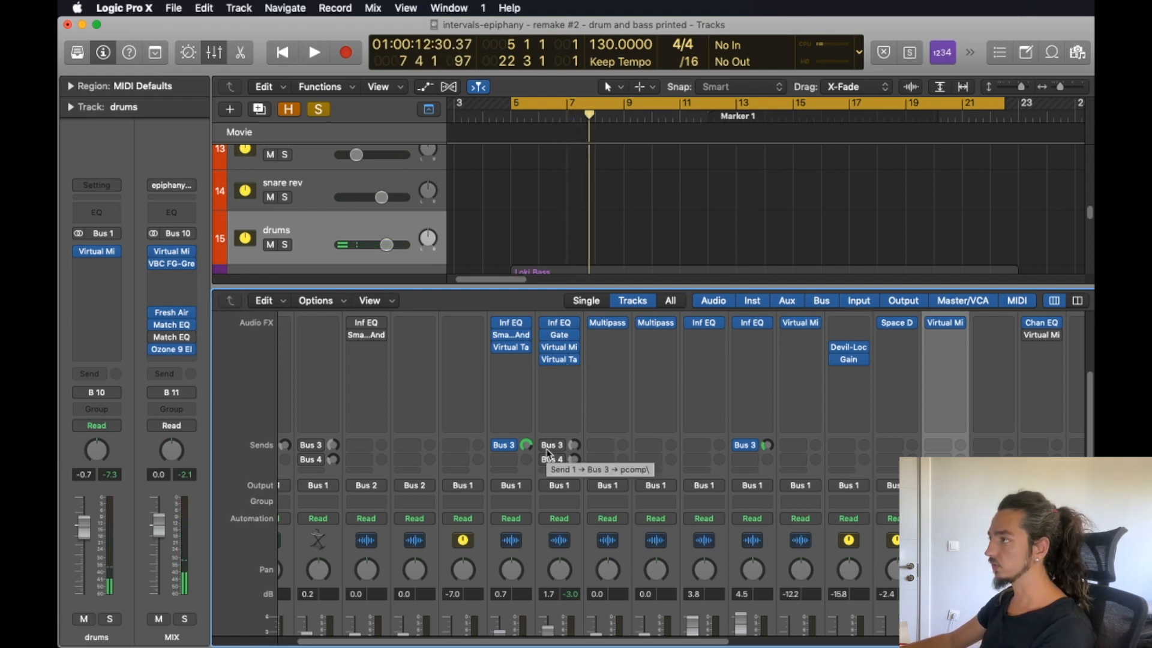
Compare the soloed snare with and without its Bus 4 send to the snare reverb during playback, leaving the send enabled.
scroll(553, 444, "down", 3)
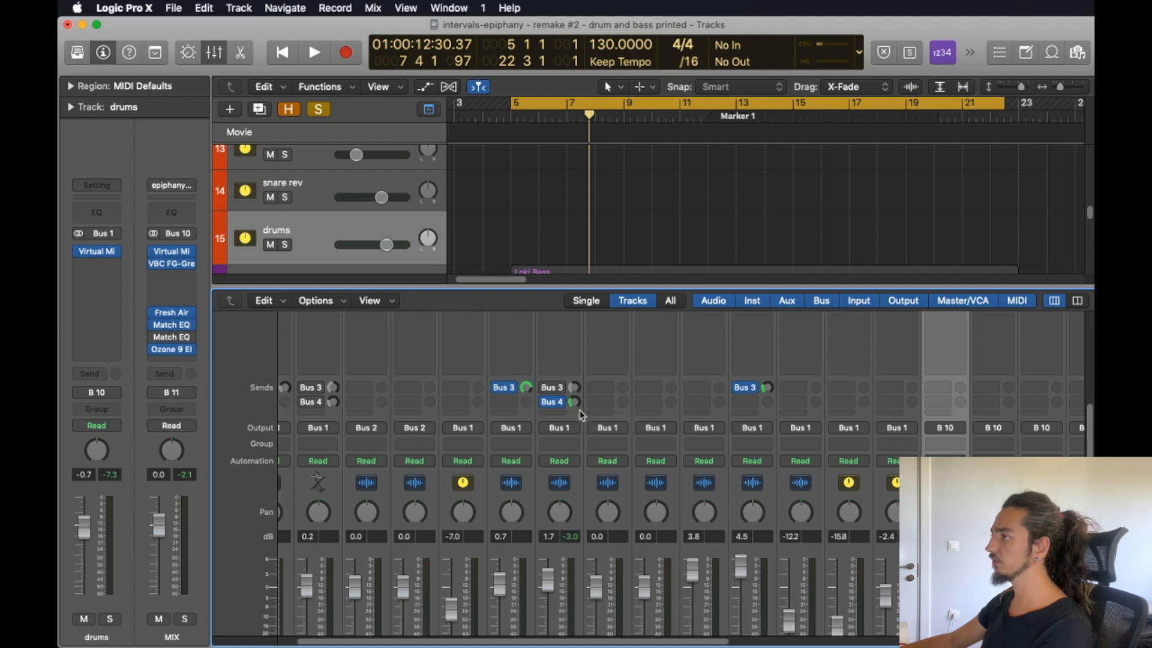
key("space")
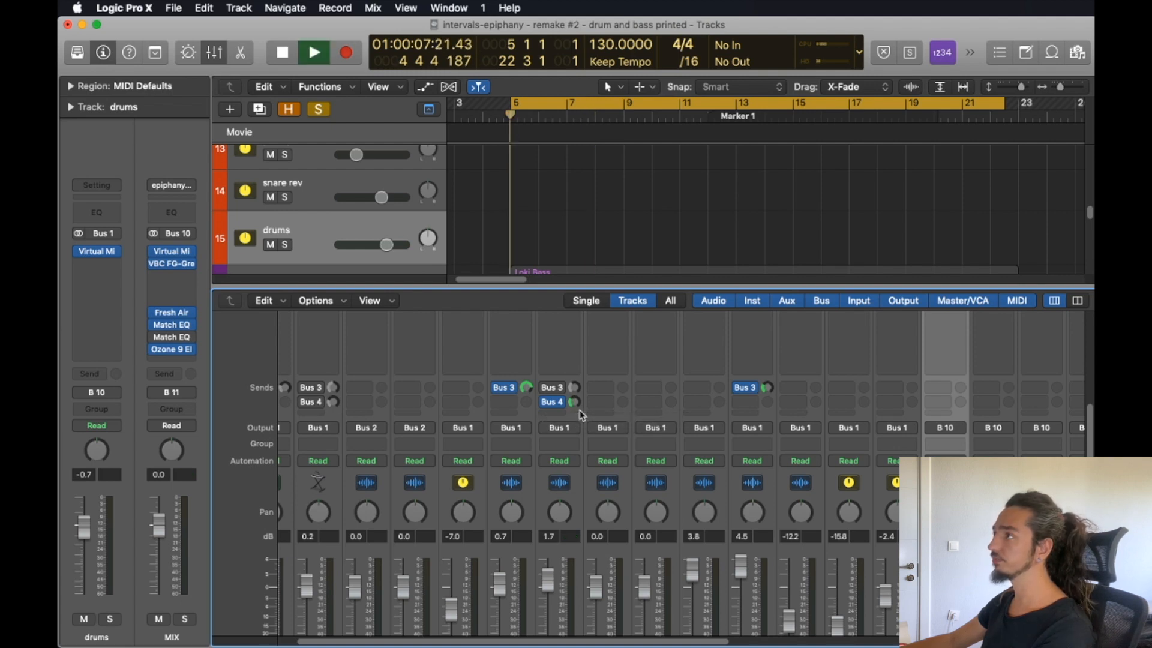
left_click(546, 403)
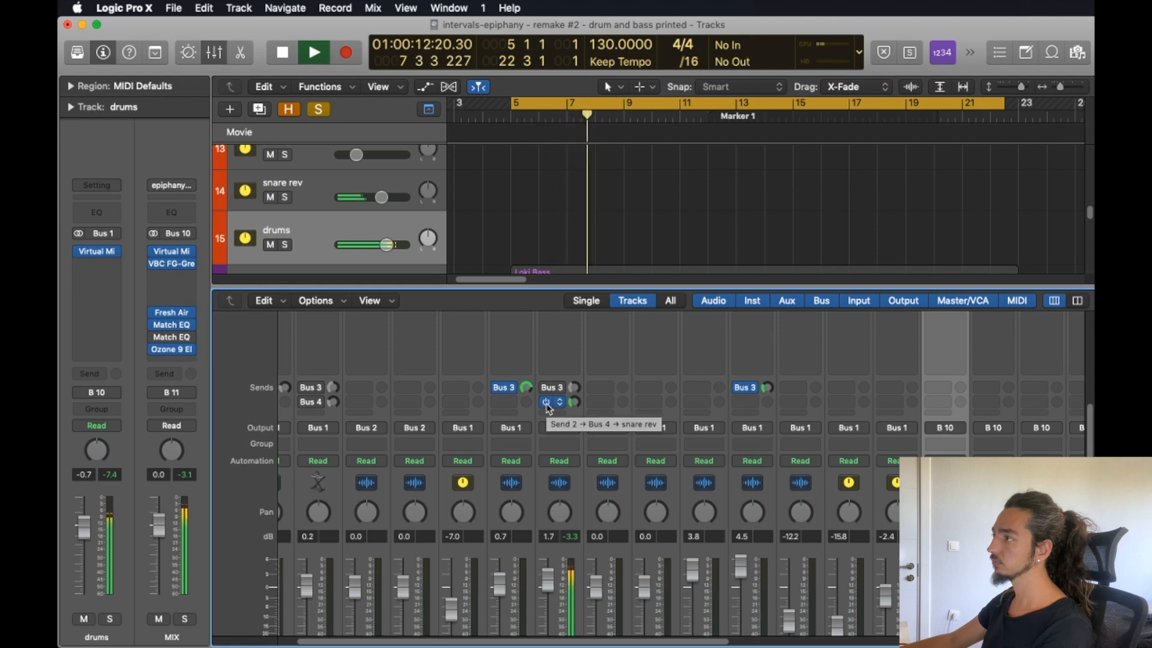
key("space")
scroll(600, 432, "down", 3)
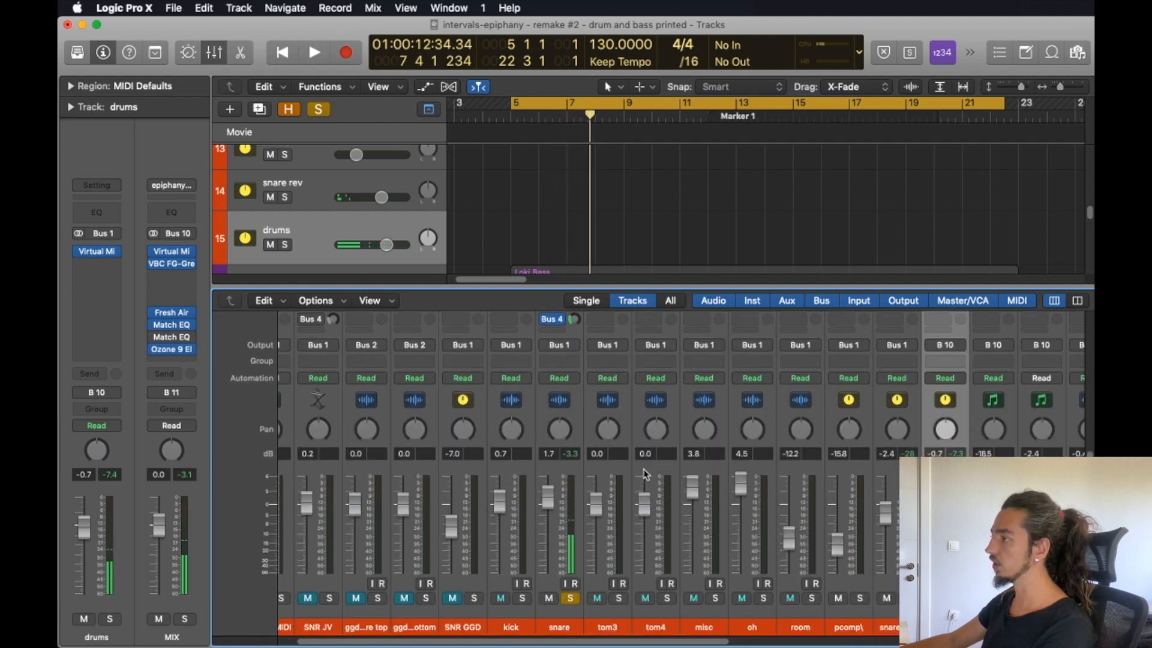
Inspect the Multipass settings on the tom3 channel, including the Faturator, Distortion and 3-Band EQ modules.
scroll(648, 468, "up", 8)
scroll(653, 467, "down", 5)
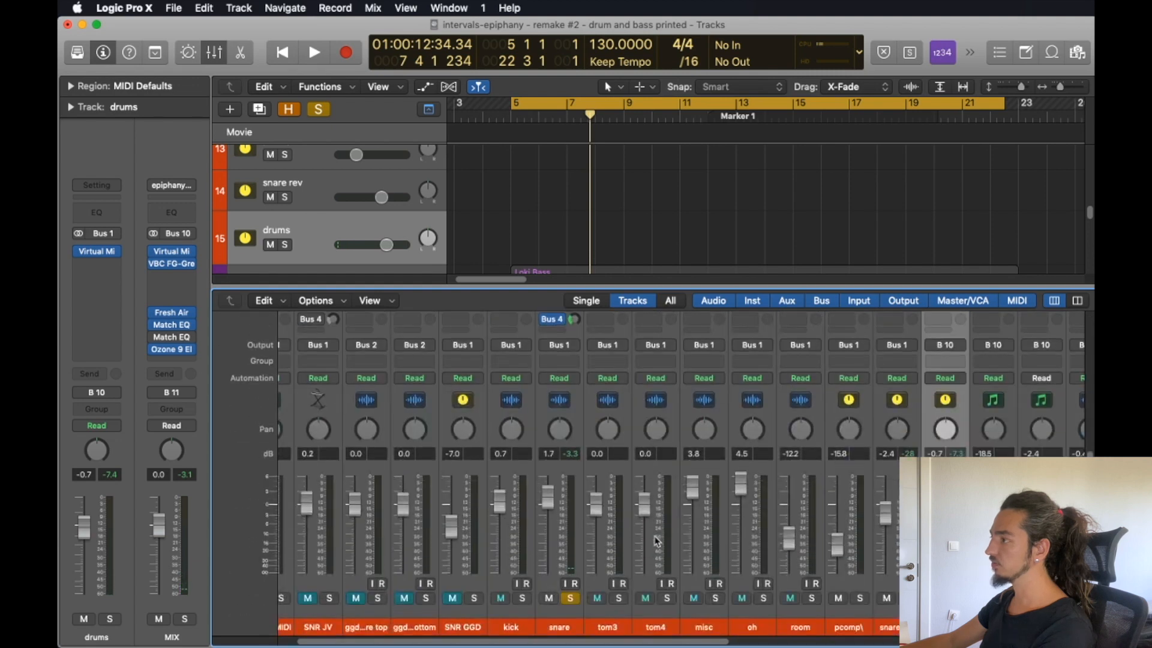
scroll(654, 491, "up", 4)
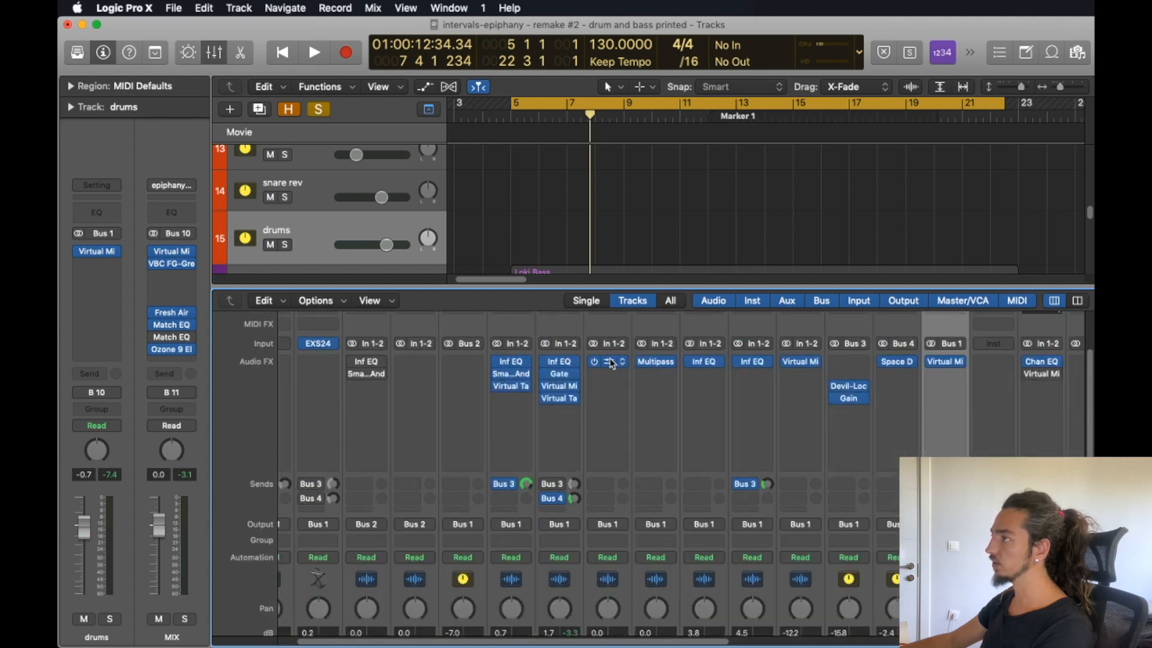
left_click(608, 361)
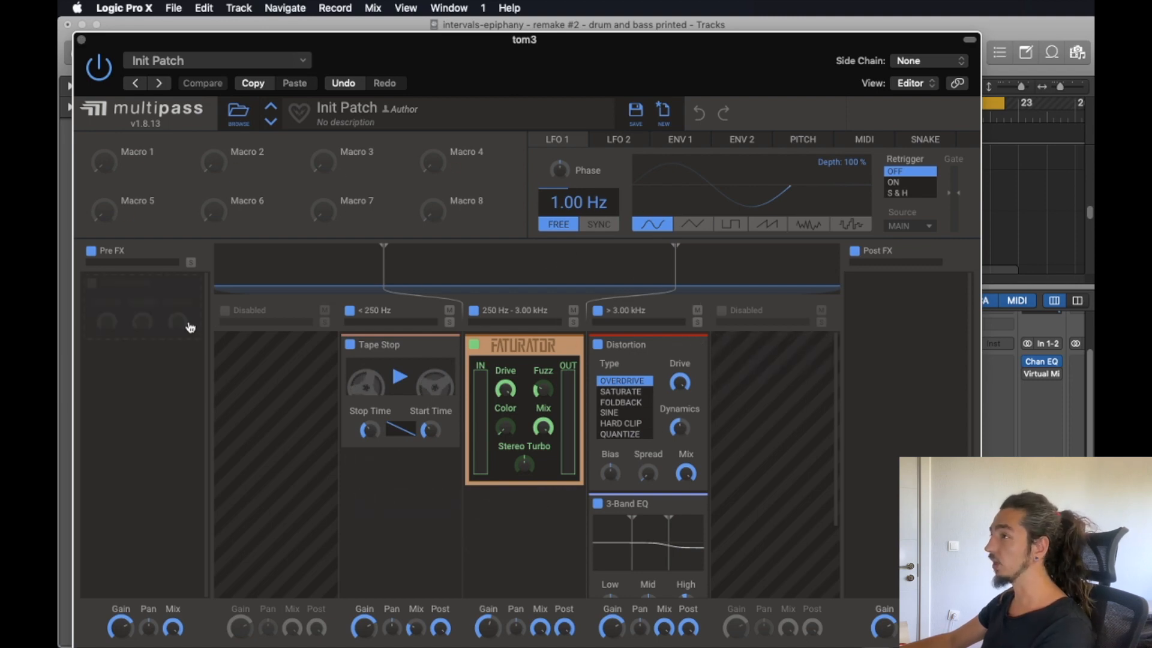
left_click(81, 40)
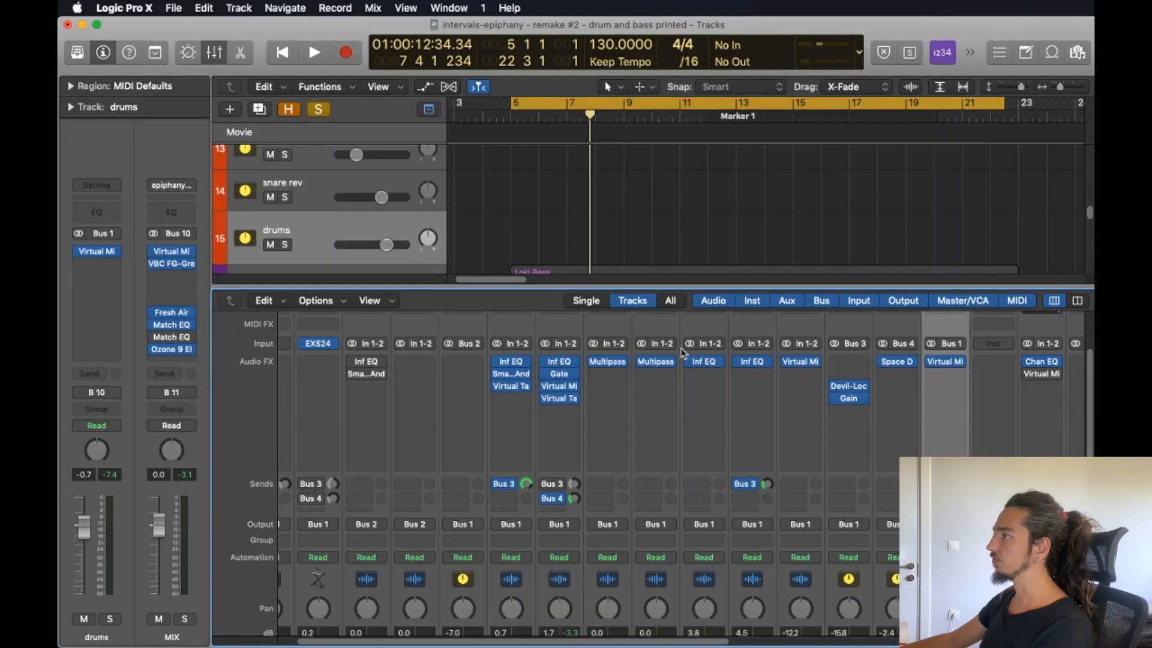
Clear the snare solo, solo the drums bus, and play back the drums from around bar 20 with Multipass active on the toms.
scroll(605, 367, "down", 5)
key("space")
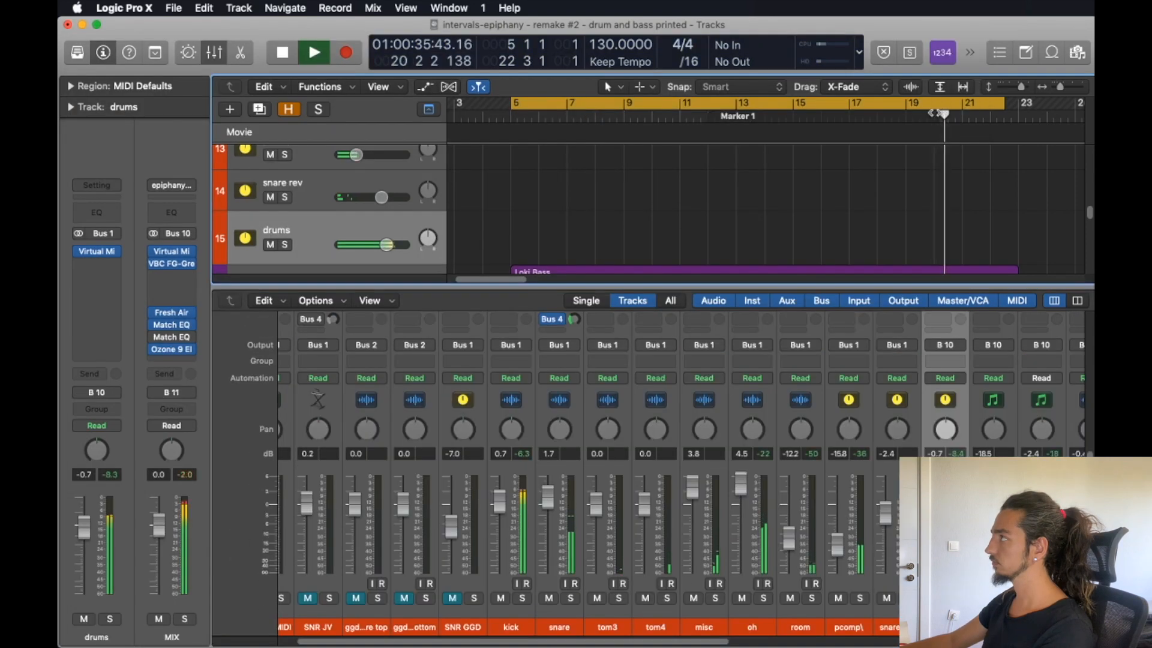
key("space")
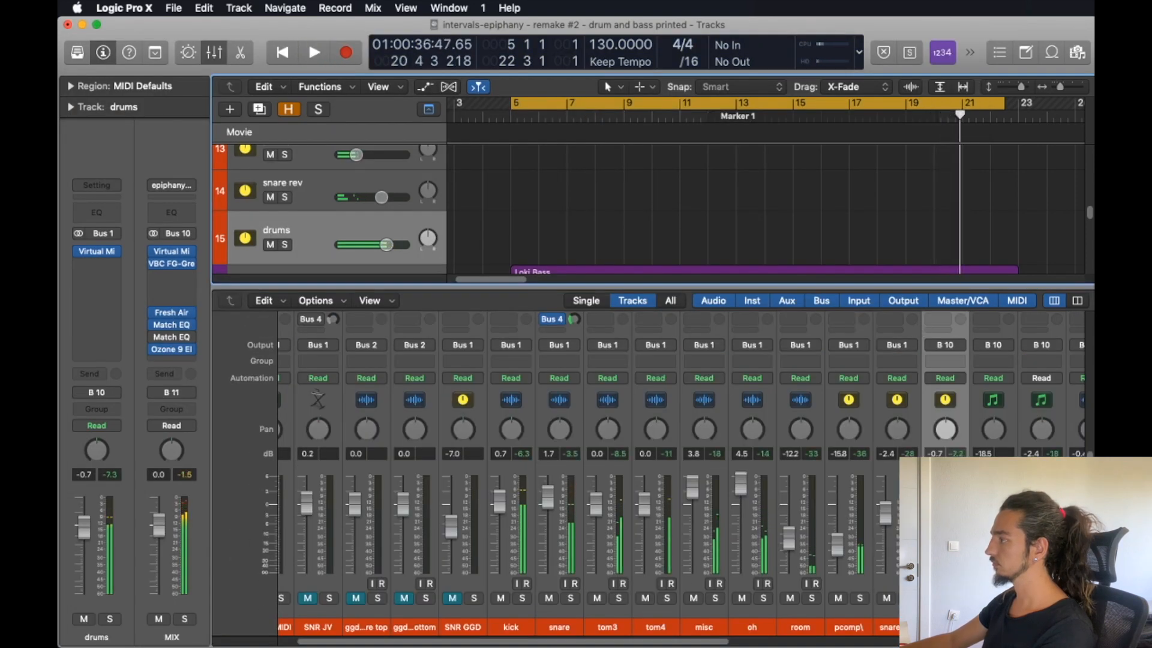
key("s")
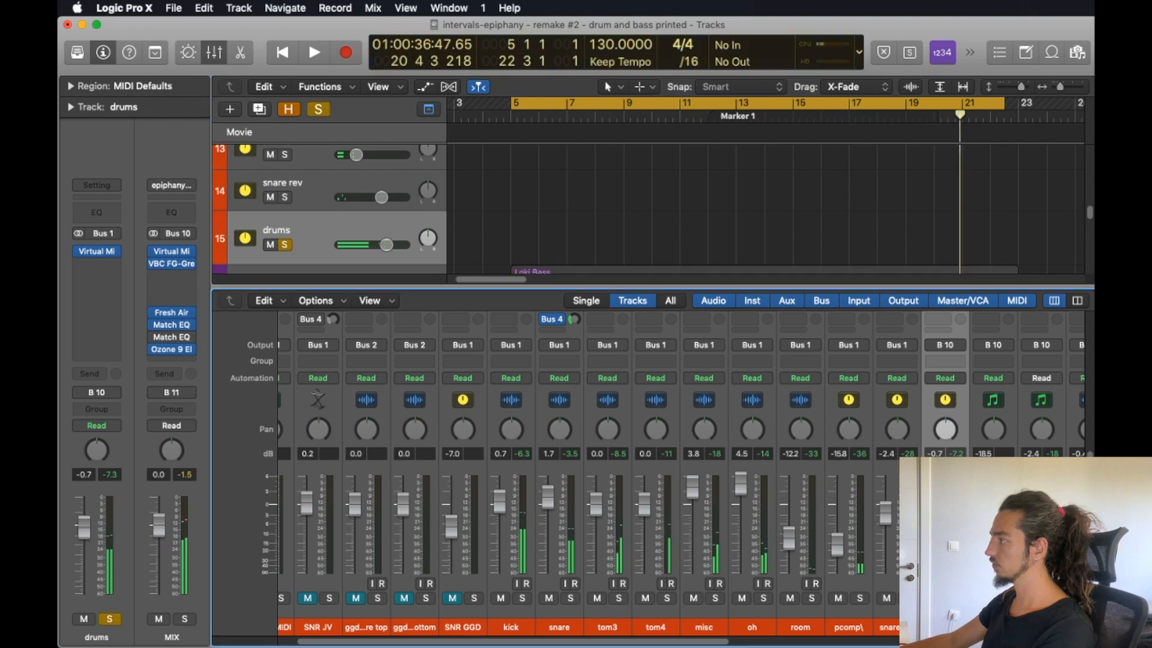
double_click(930, 117)
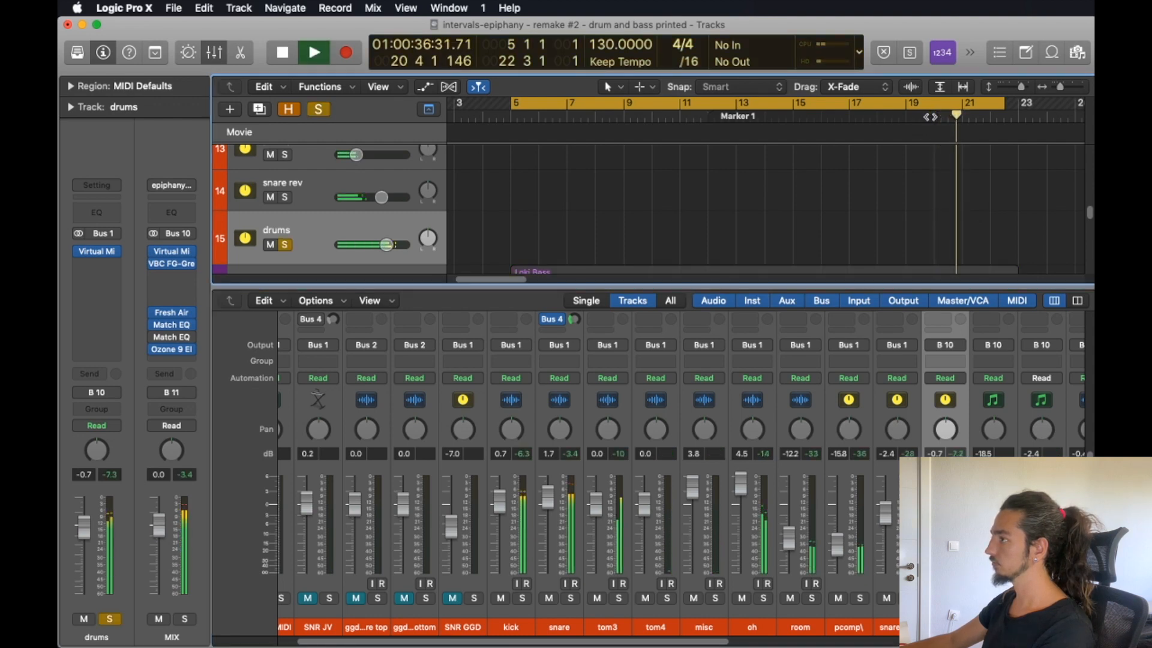
key("space")
Play back the drums from around bar 20 with Multipass bypassed on tom3 and tom4, and re-enable both plug-ins.
scroll(825, 319, "up", 5)
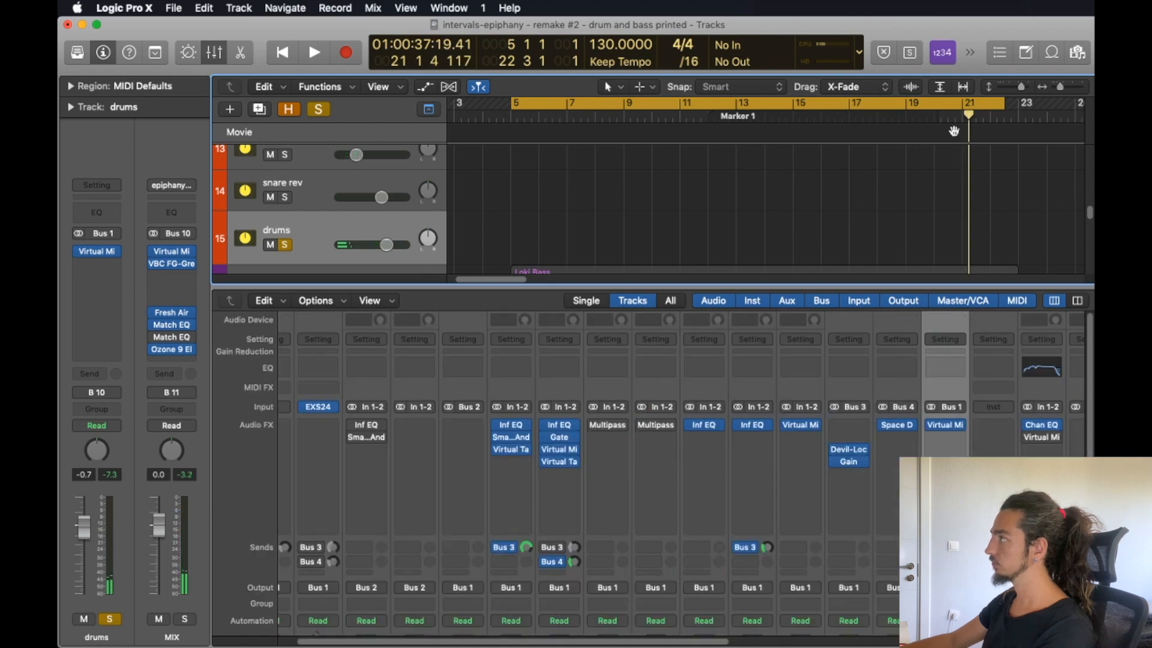
left_click(935, 118)
key("space")
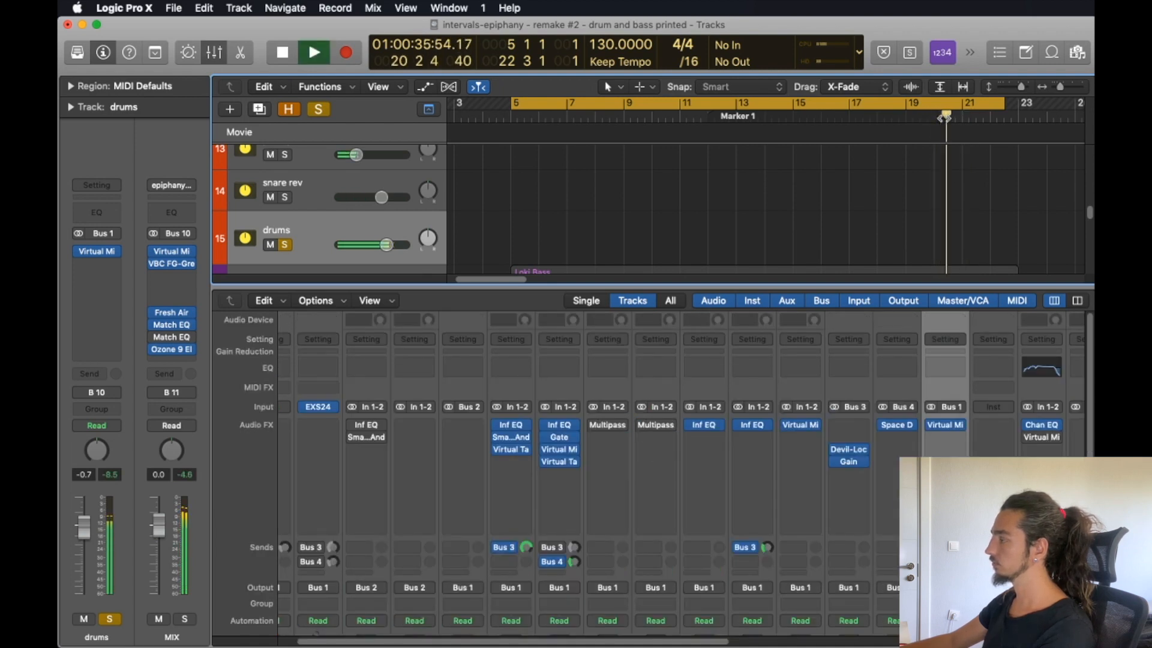
key("space")
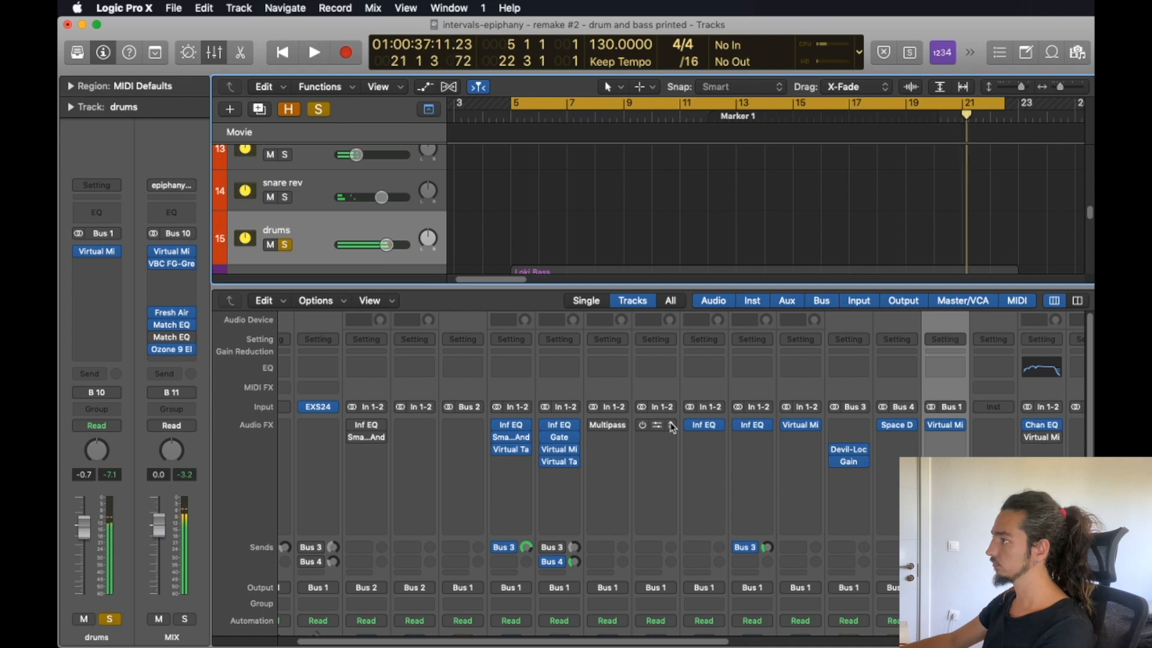
left_click(645, 426)
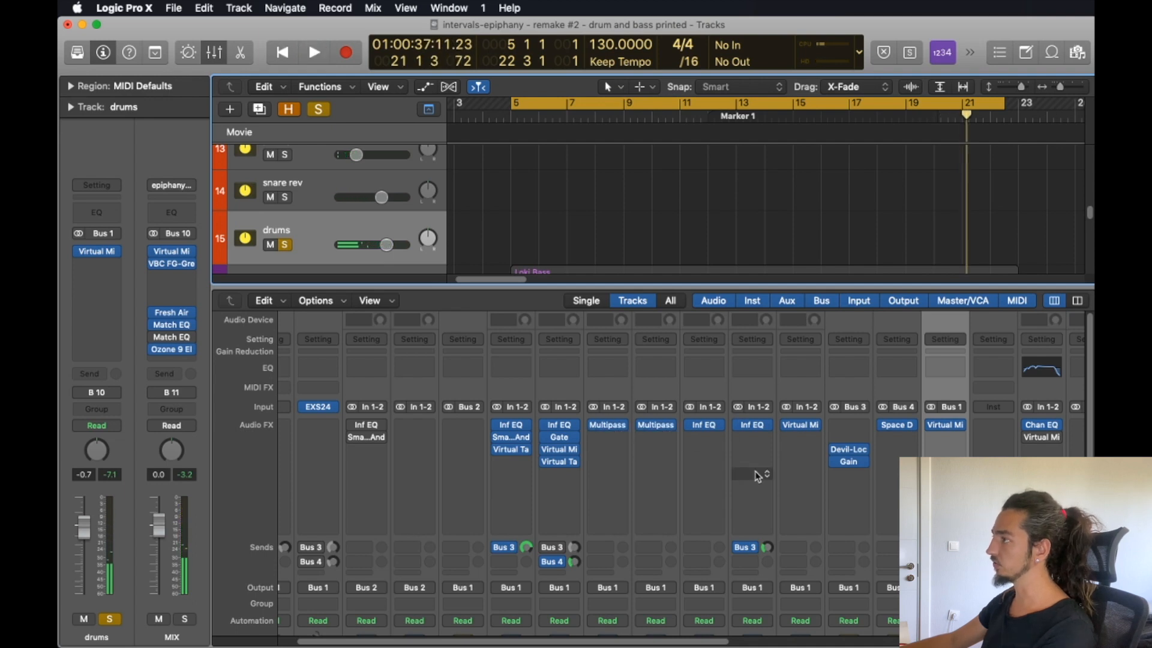
Inspect the FG-N, FG-Stress and CS-EQ modules in the drums bus's Virtual Mix Rack while playing back the drums.
scroll(757, 476, "down", 5)
scroll(944, 427, "up", 5)
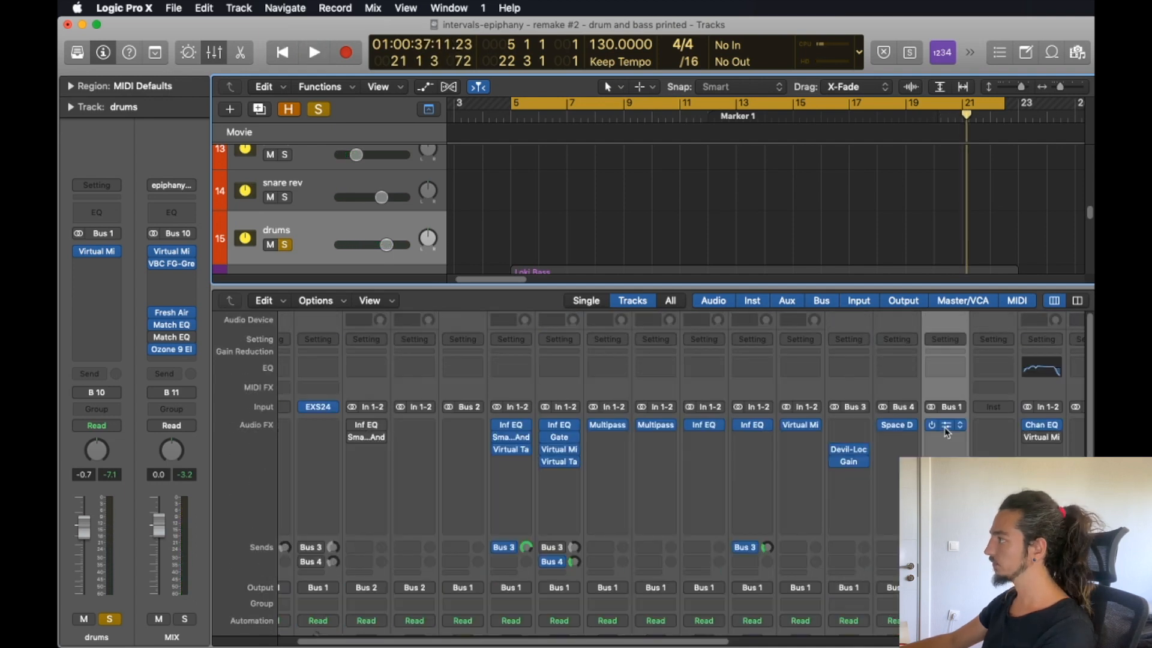
left_click(944, 426)
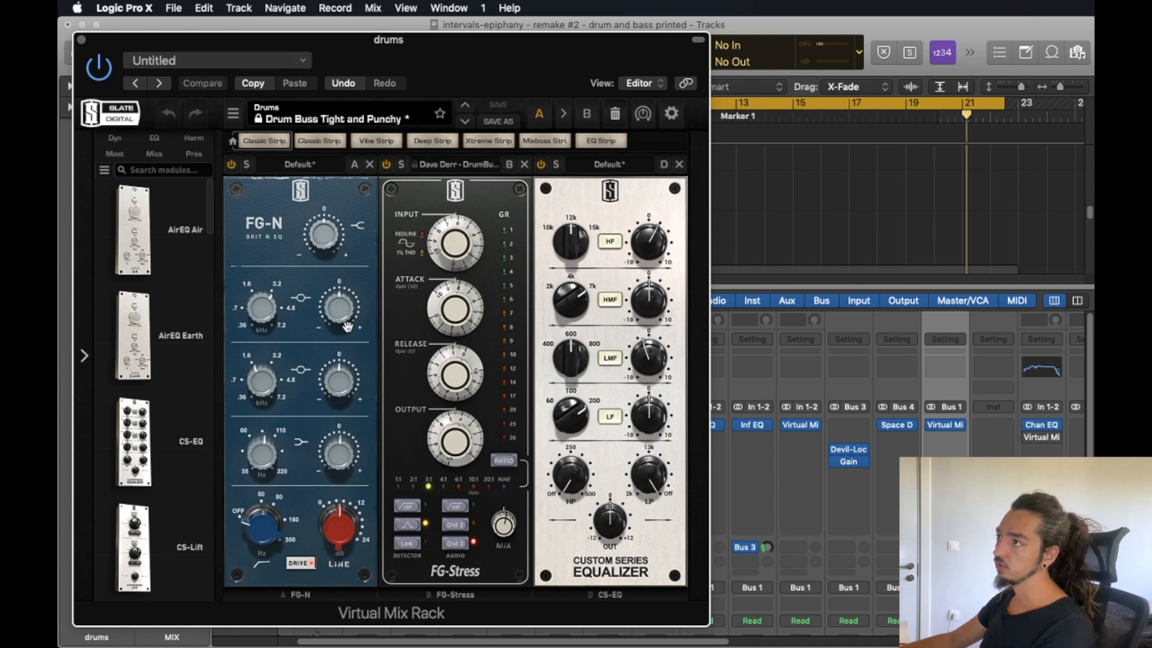
mouse_move(347, 529)
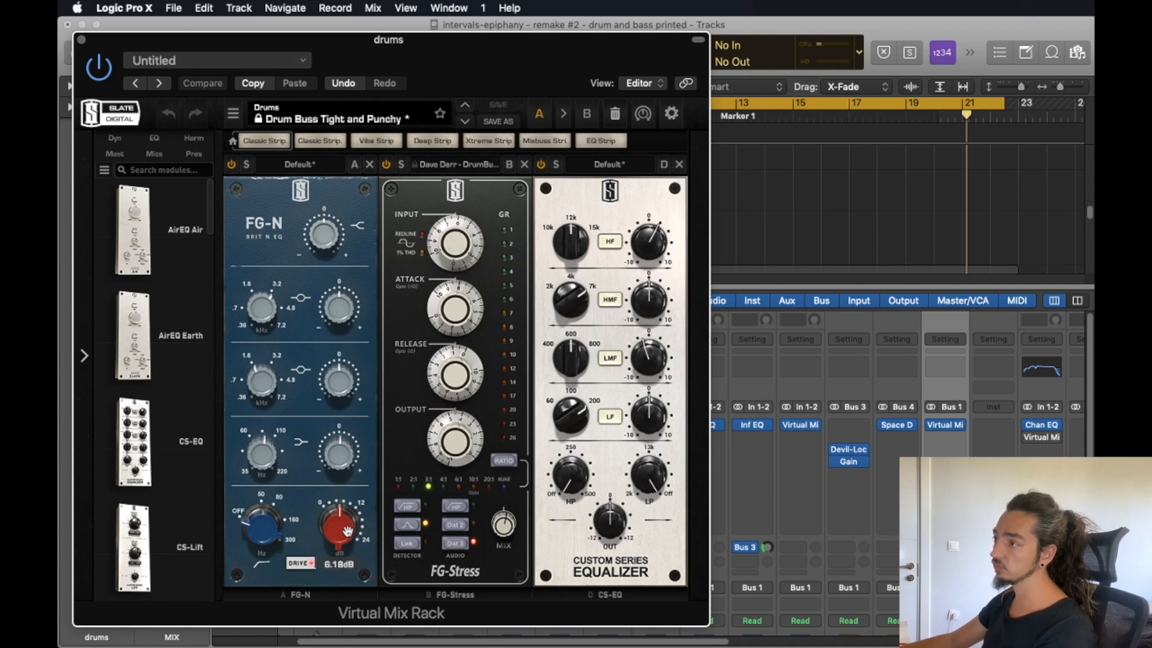
key("space")
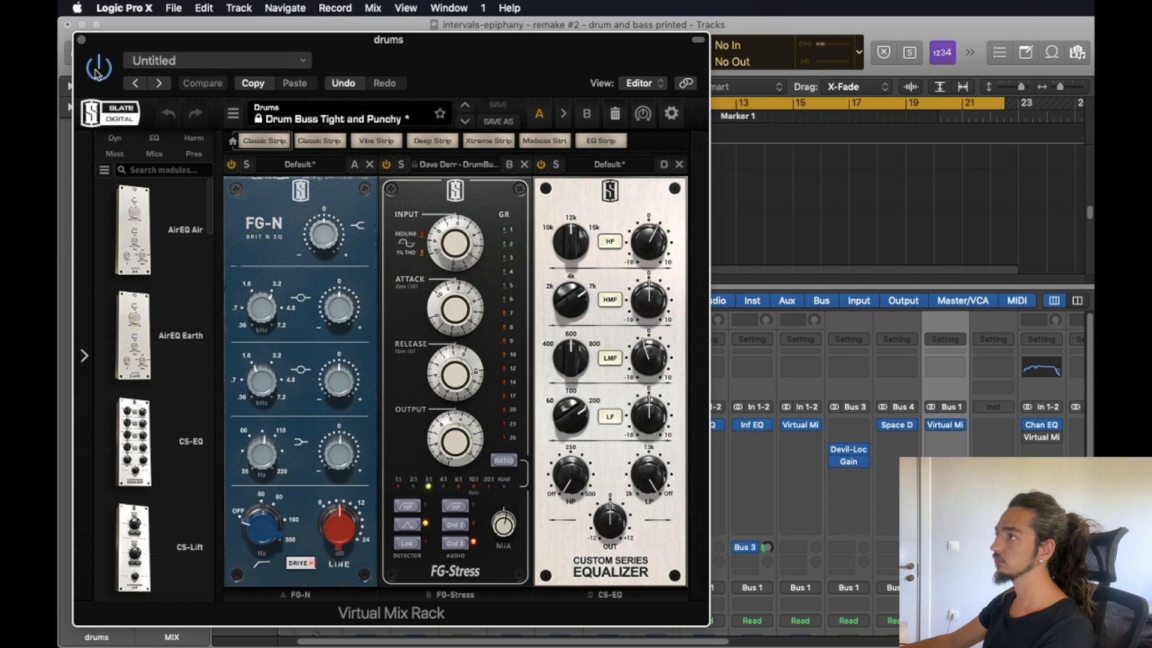
left_click(82, 40)
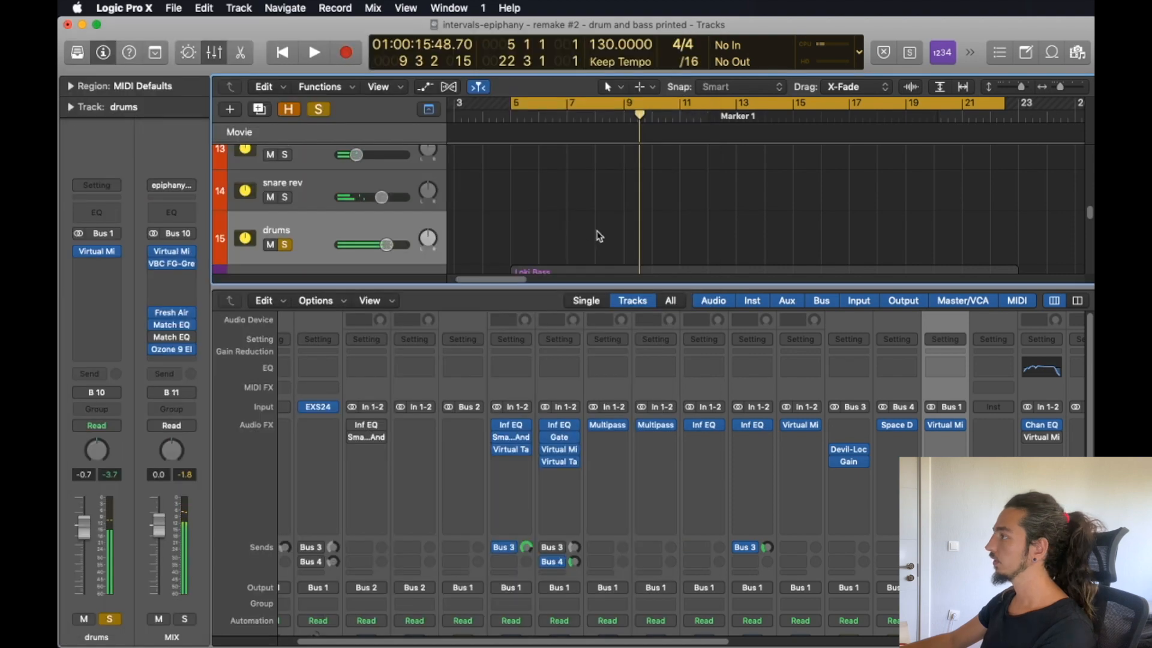
Inspect the Devil-Loc Deluxe settings on the parallel compression channel.
scroll(906, 404, "down", 3)
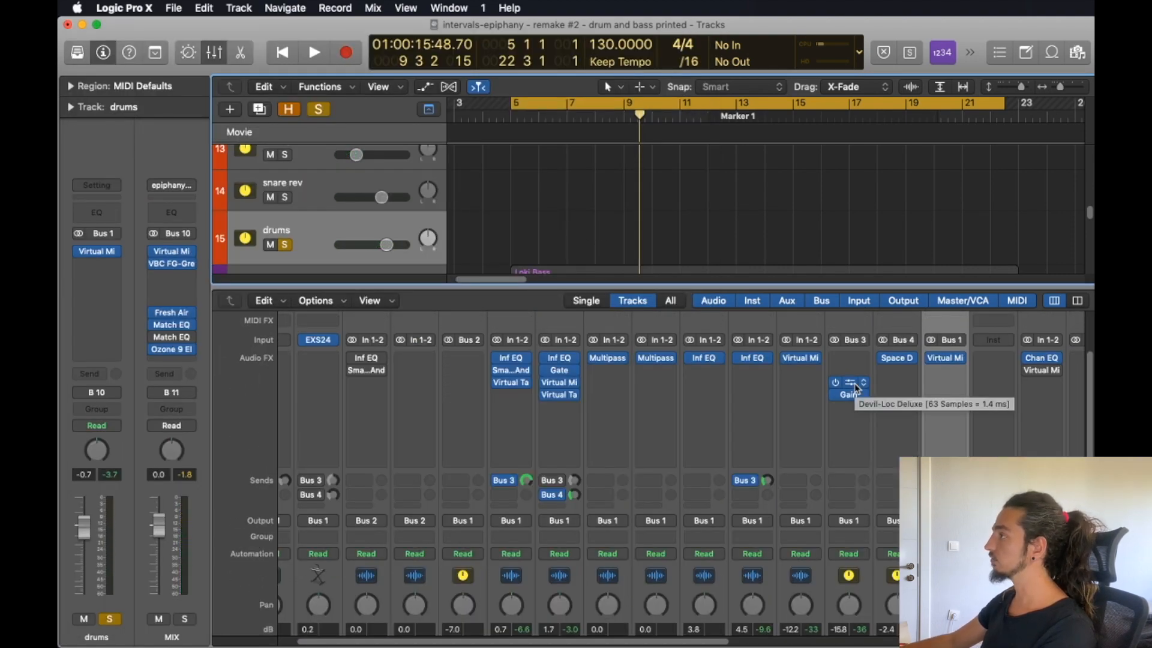
left_click(855, 388)
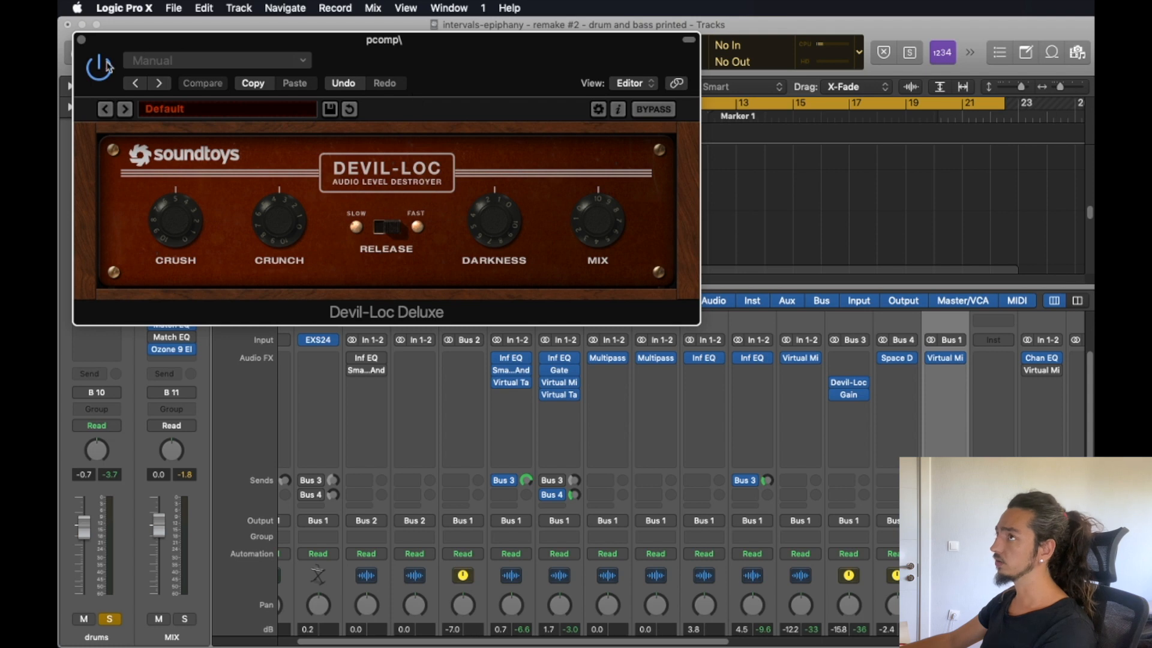
left_click(81, 41)
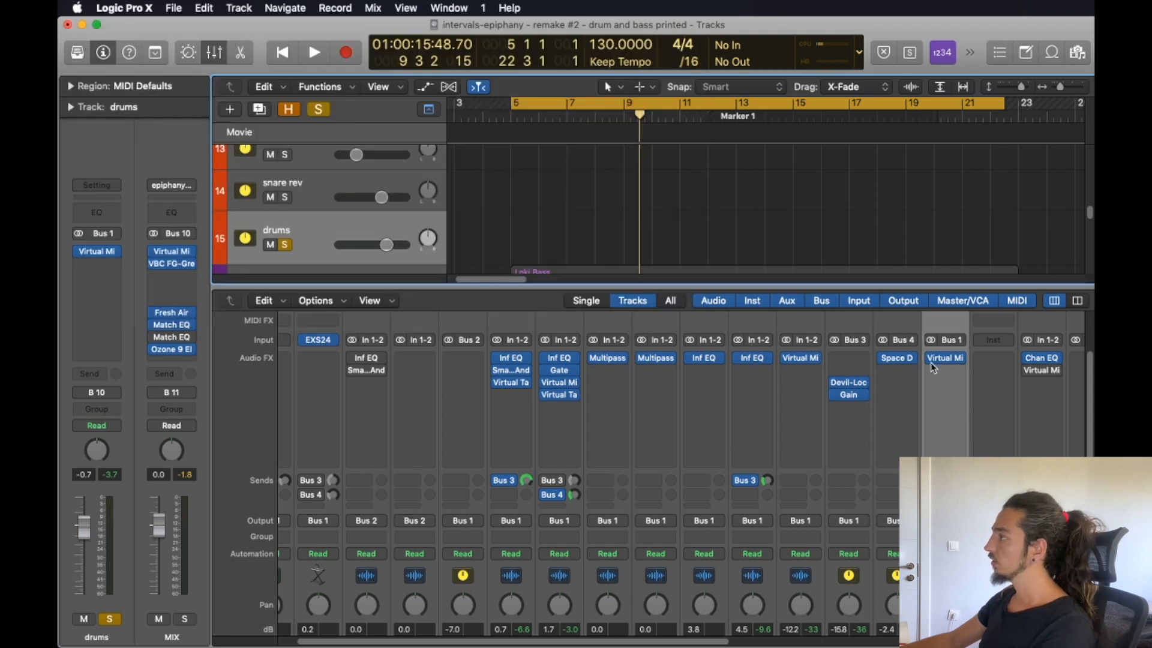
Inspect the Space Designer reverb settings on the snare rev channel, including predelay, length, size and wet level.
mouse_move(859, 401)
scroll(855, 402, "down", 3)
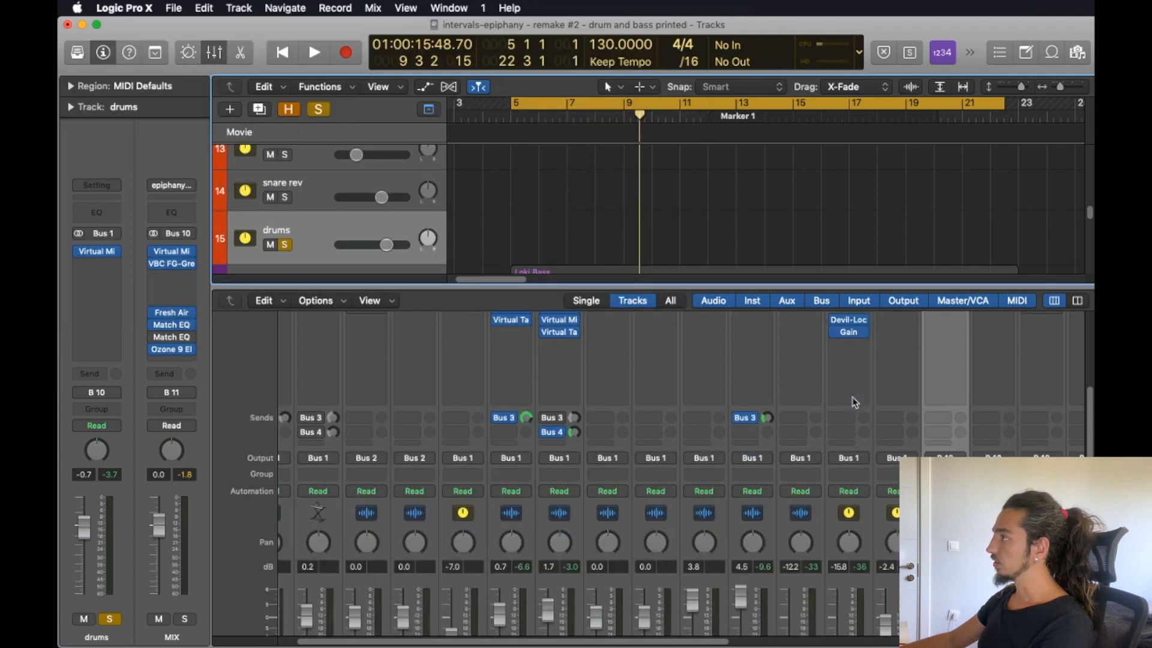
scroll(936, 378, "up", 5)
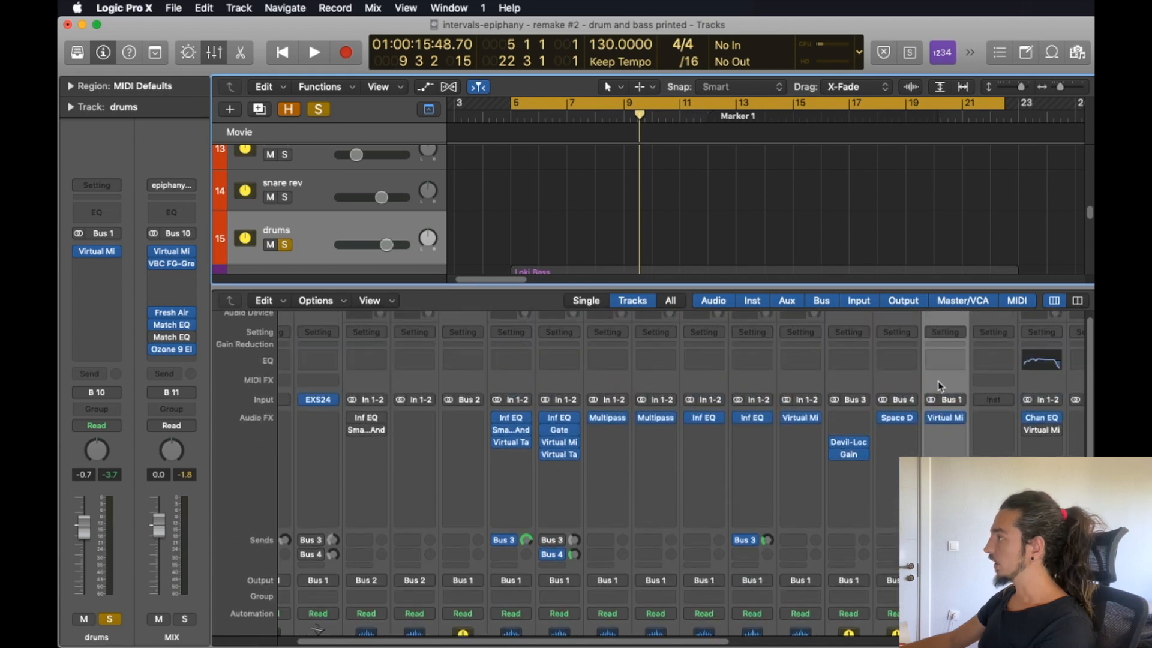
scroll(940, 386, "down", 1)
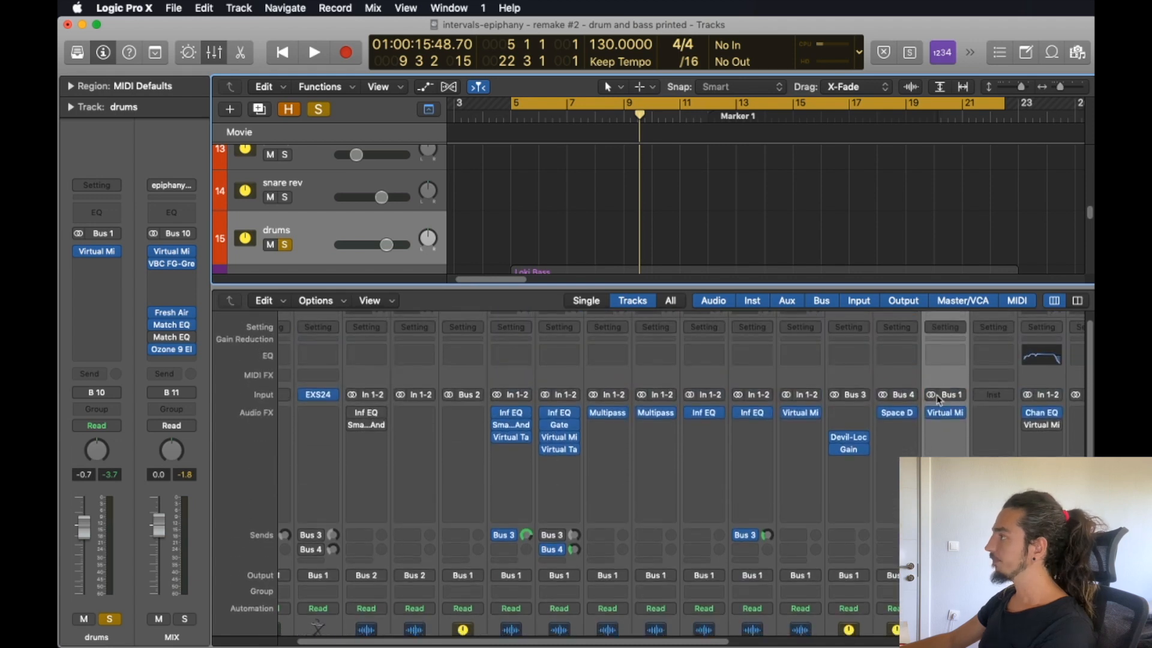
left_click(898, 414)
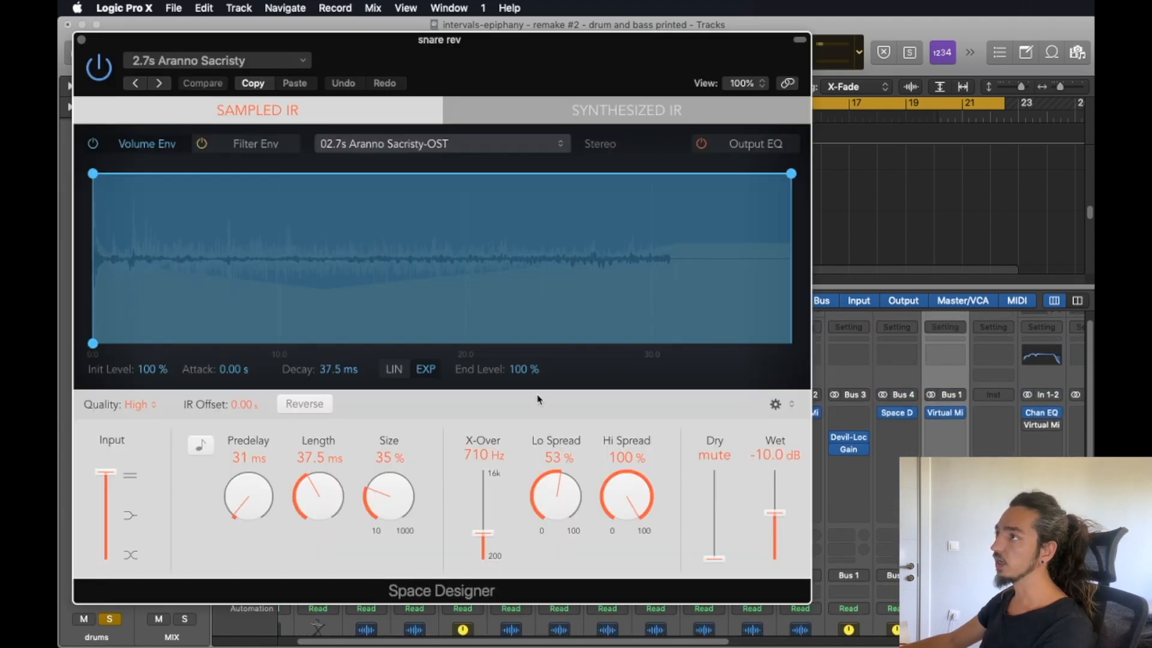
left_click(81, 39)
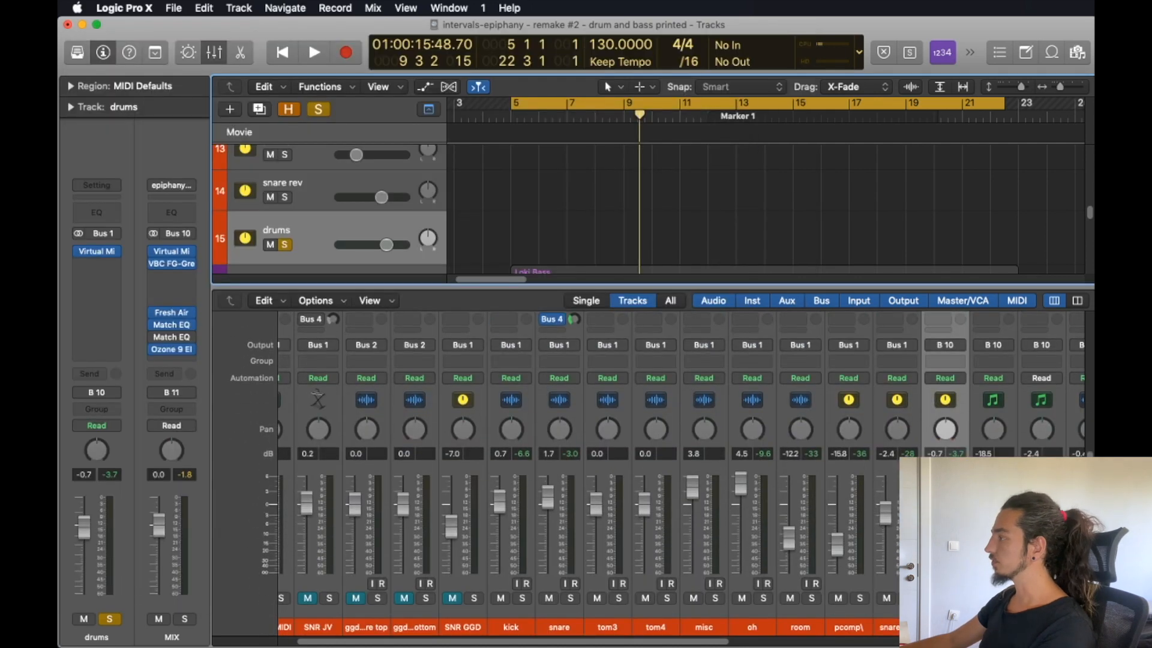
scroll(629, 600, "right", 6)
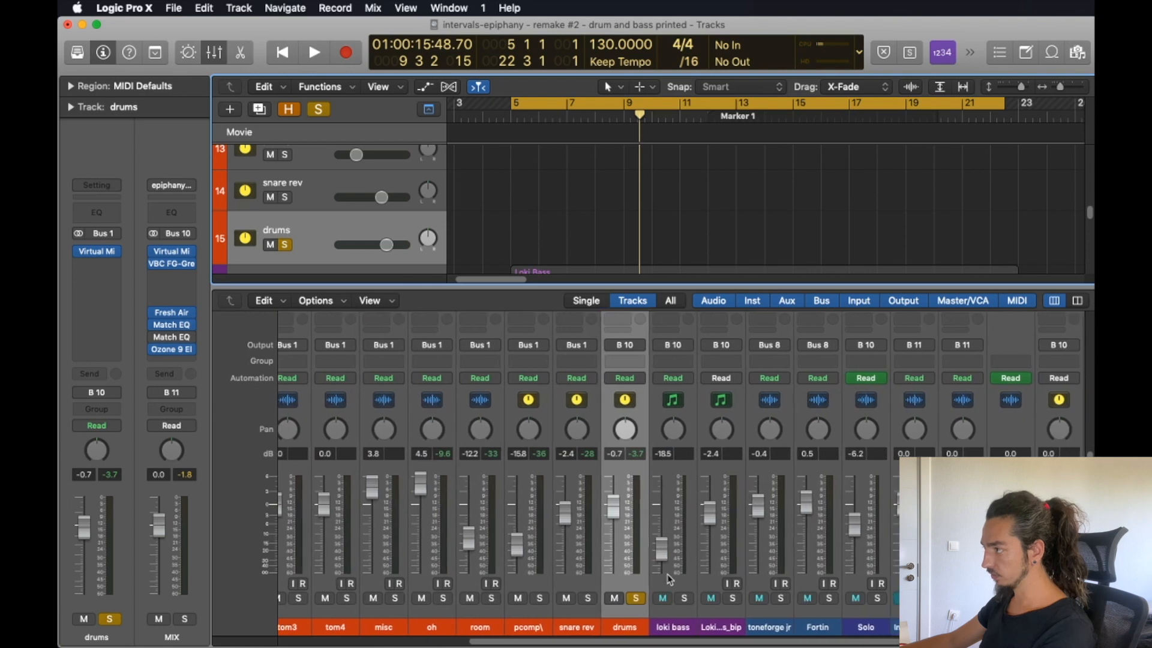
Release the solo on the drums bus and hide the mixer to show the bass and guitar tracks.
left_click(634, 598)
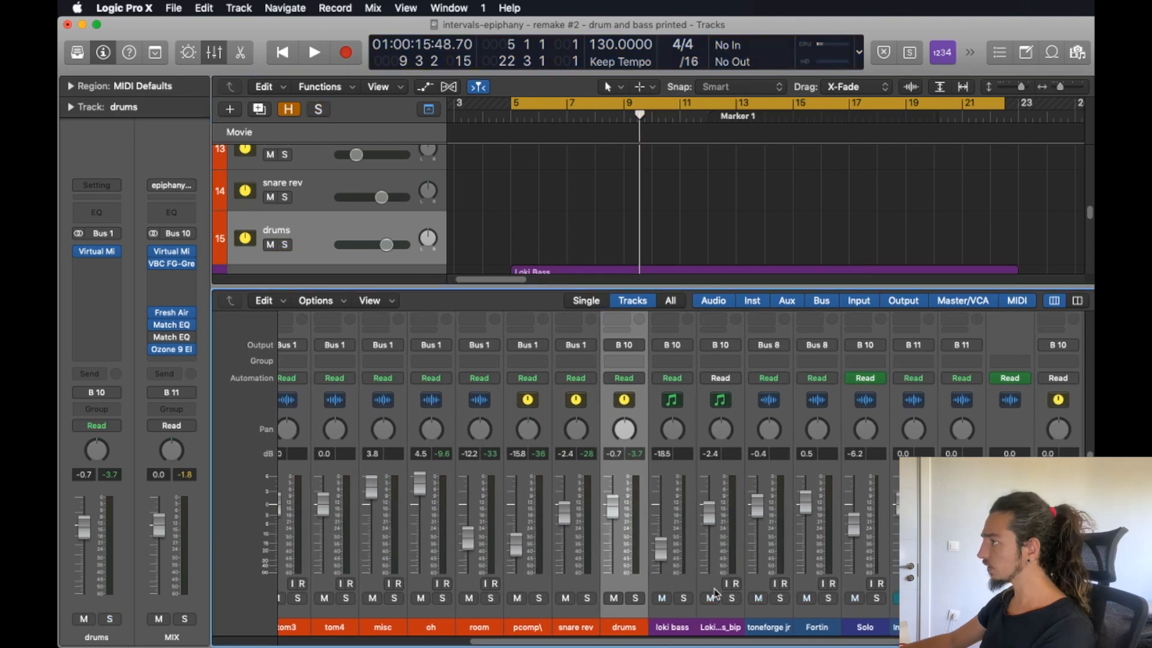
scroll(717, 594, "up", 5)
scroll(716, 593, "up", 1)
scroll(716, 594, "down", 10)
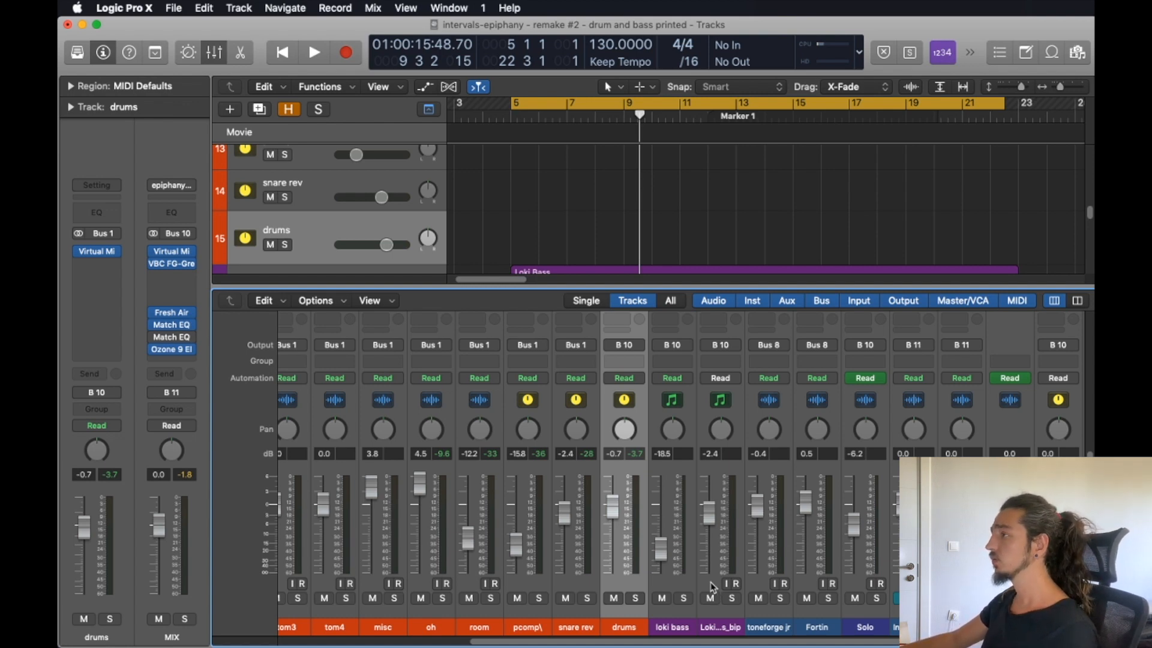
scroll(712, 586, "up", 5)
scroll(712, 586, "down", 5)
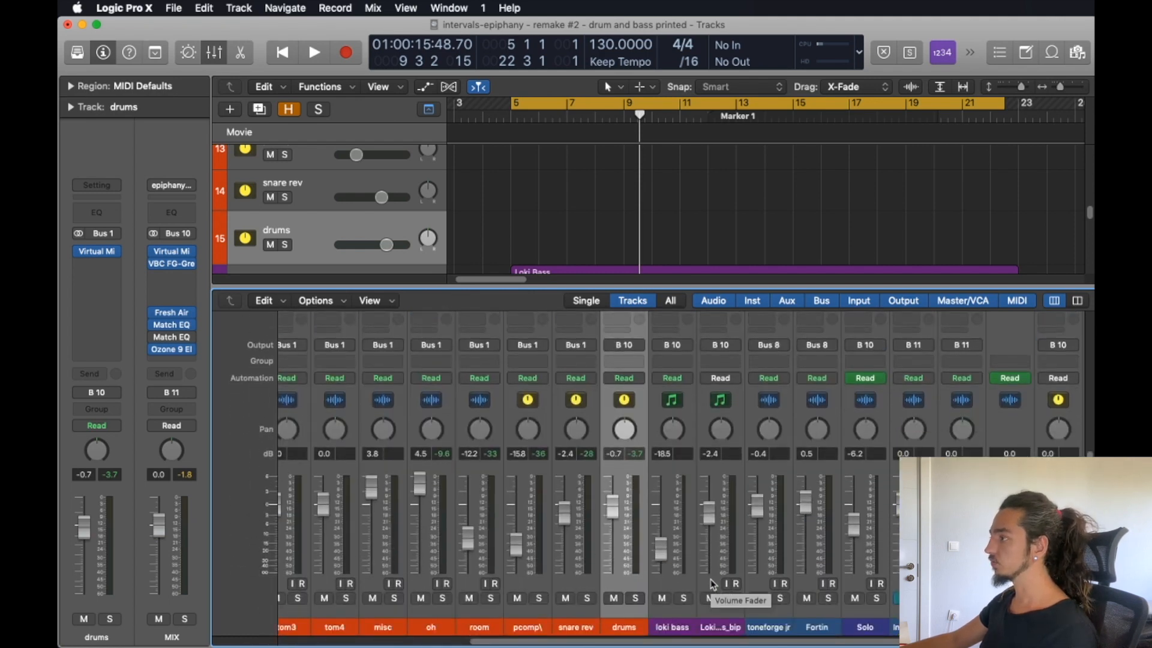
key("x")
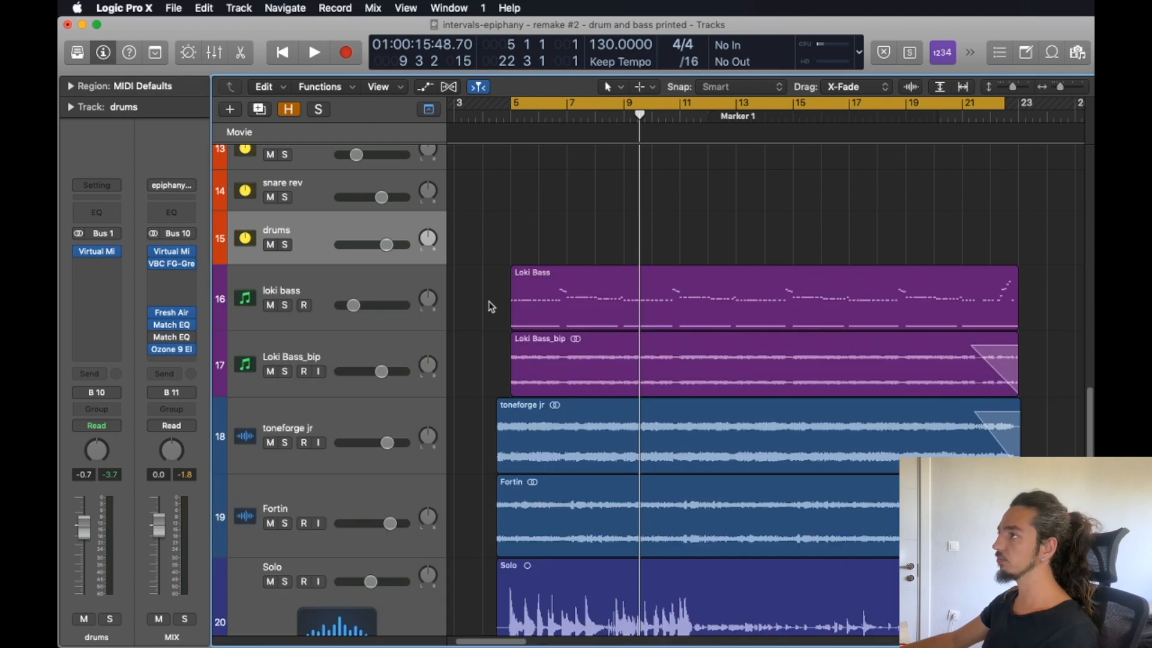
Solo the Loki Bass_bip track and play it back with its Channel EQ active.
left_click(522, 300)
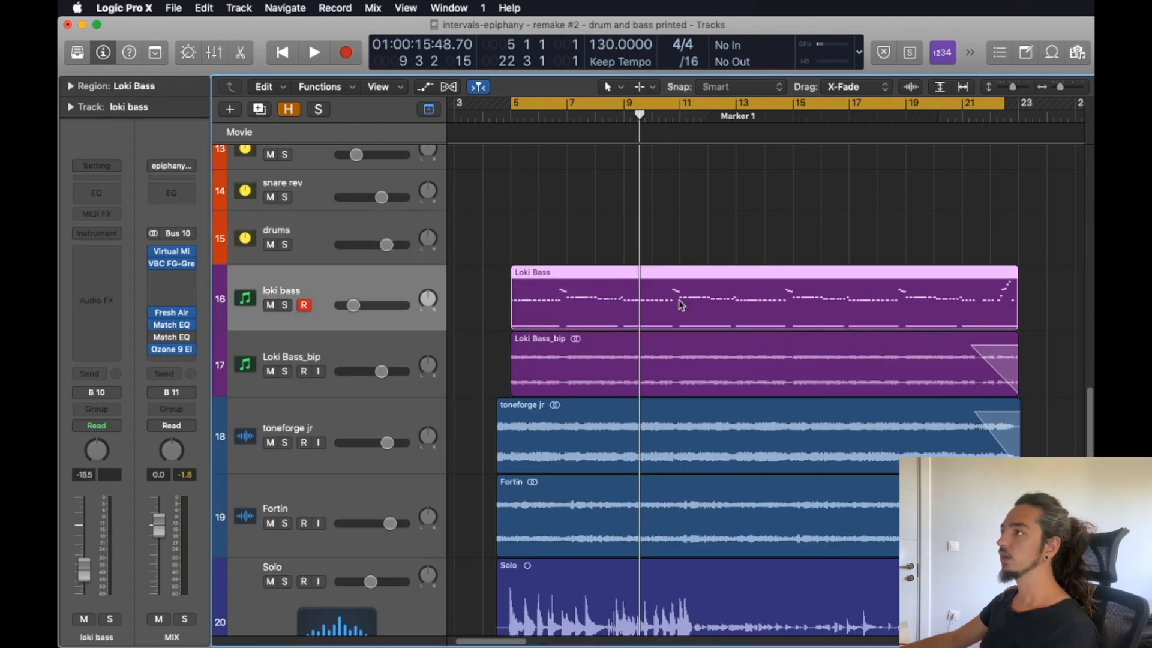
left_click(284, 371)
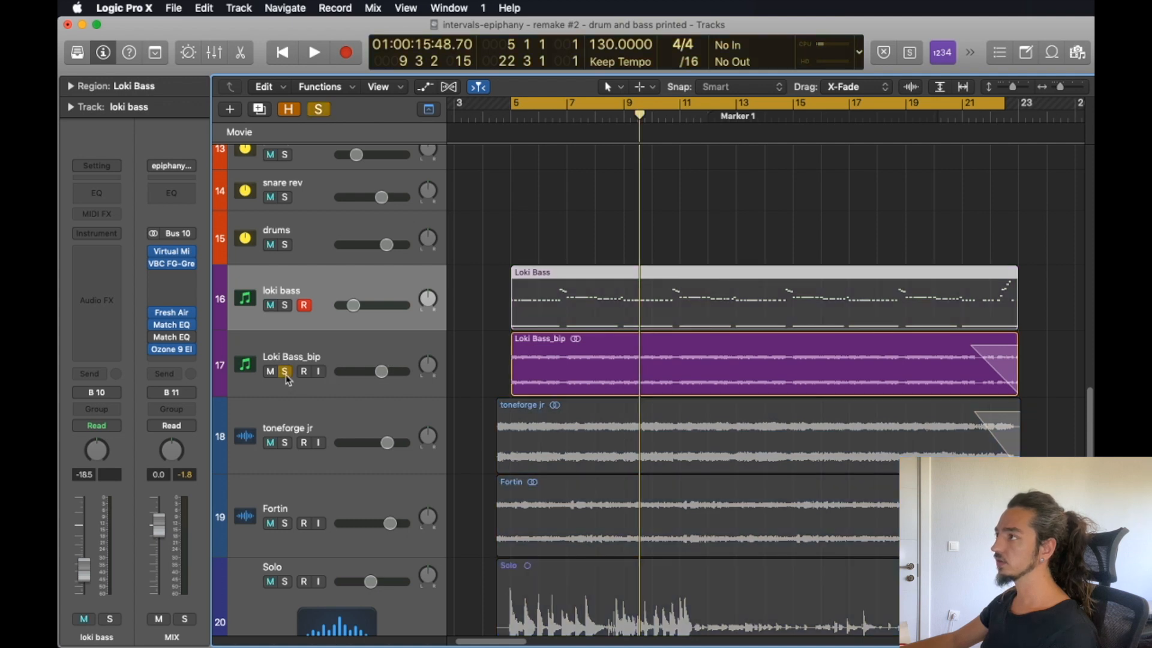
key("shift+space")
left_click(322, 360)
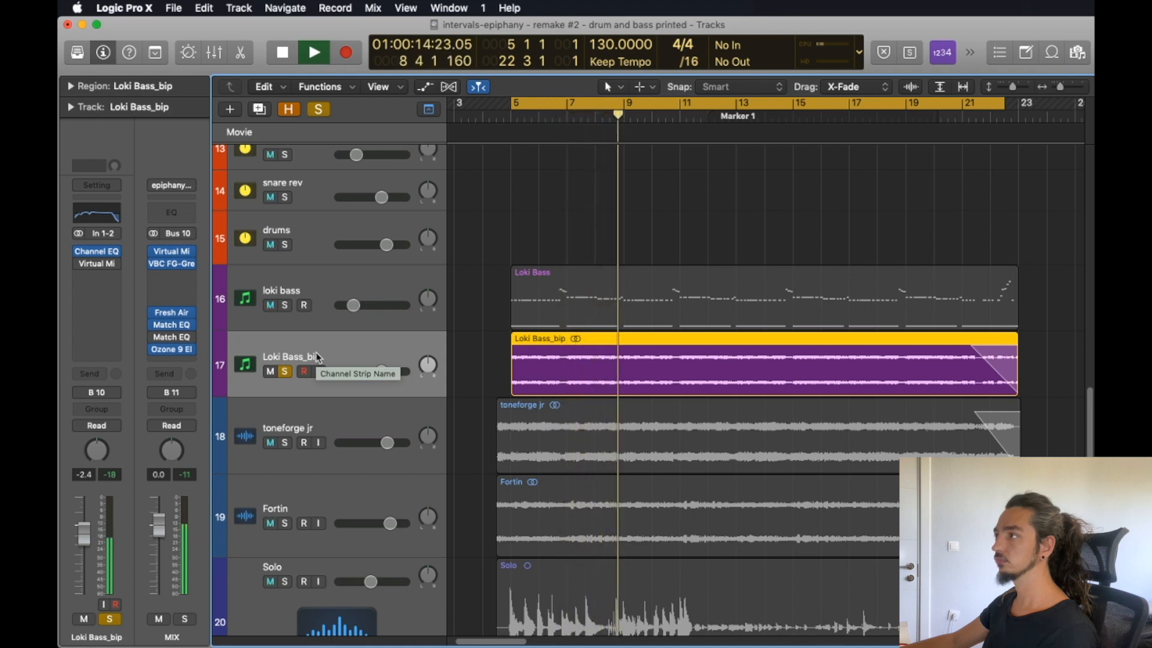
key("space")
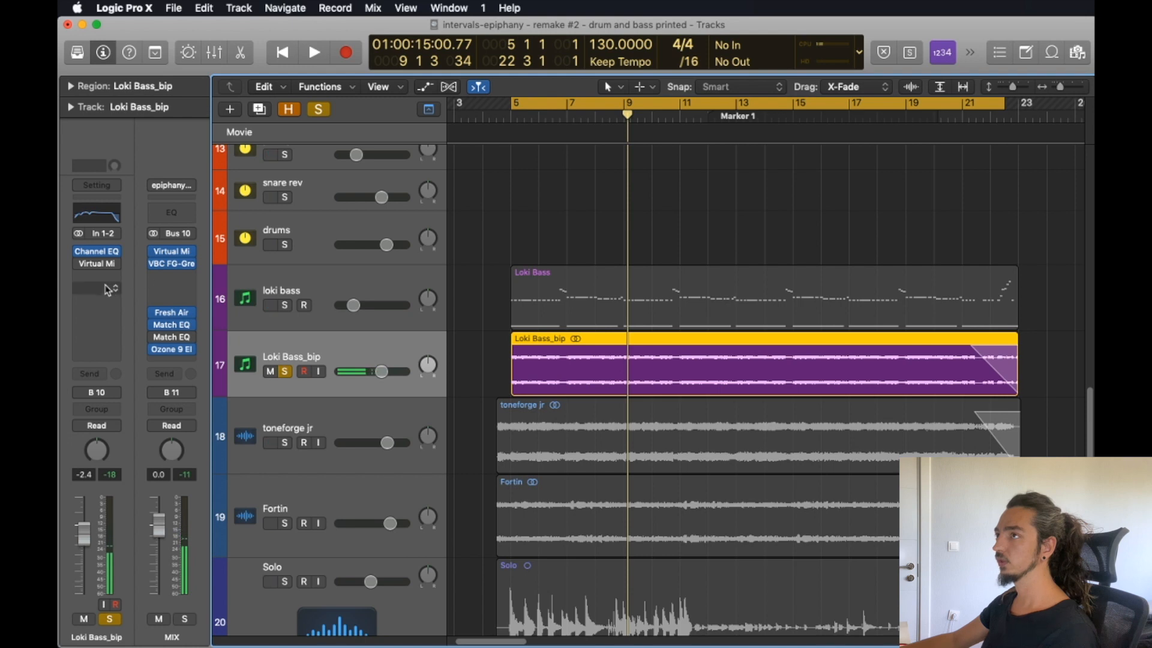
Compare Loki Bass_bip in playback with its Channel EQ bypassed and re-enabled, and release the track's solo.
left_click(79, 251)
key("space")
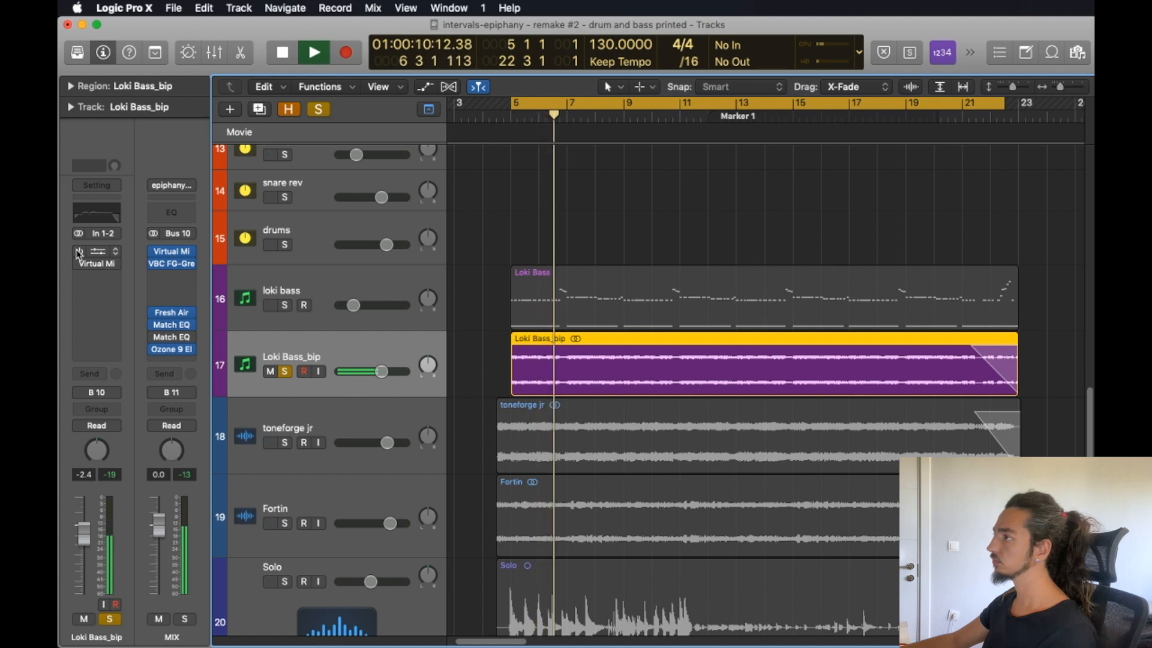
key("space")
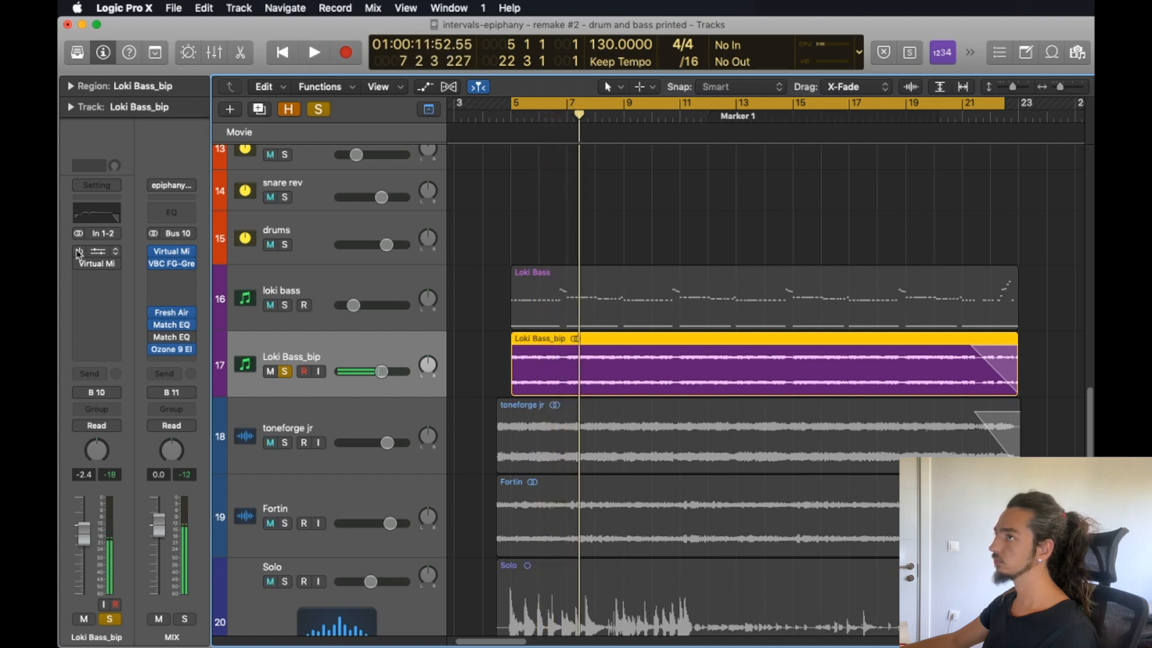
left_click(79, 252)
key("space")
key("space")
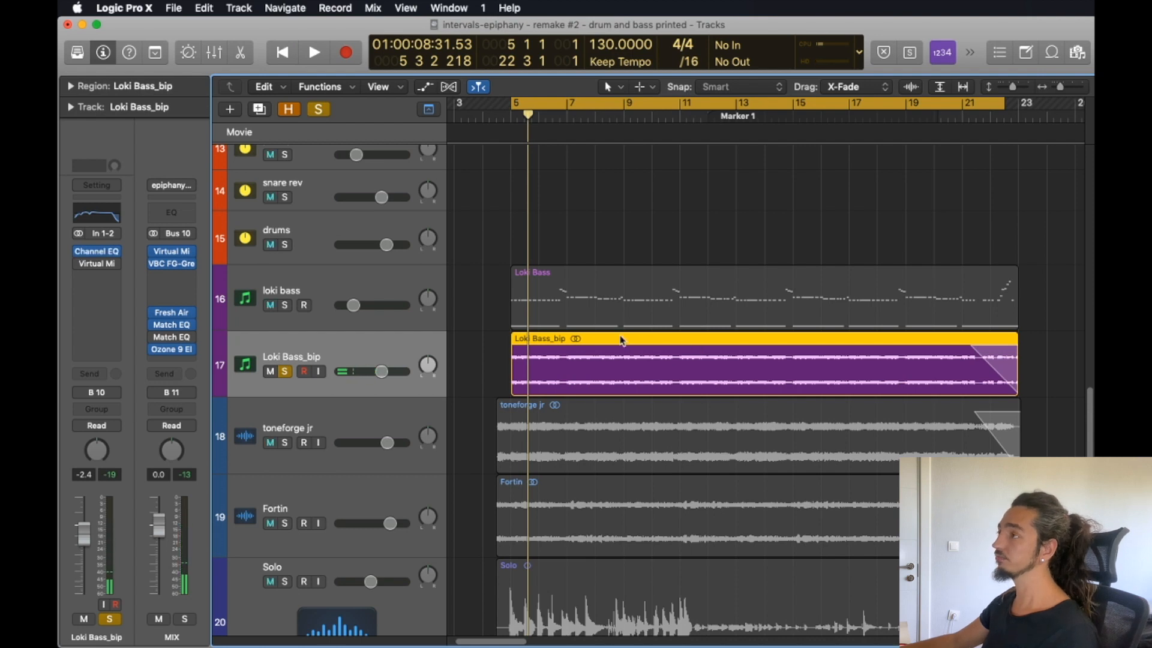
left_click(291, 371)
Review the toneforge jr and Fortin guitar tracks and inspect the Multipass and Channel EQ settings on their gtr new bus.
scroll(688, 354, "down", 3)
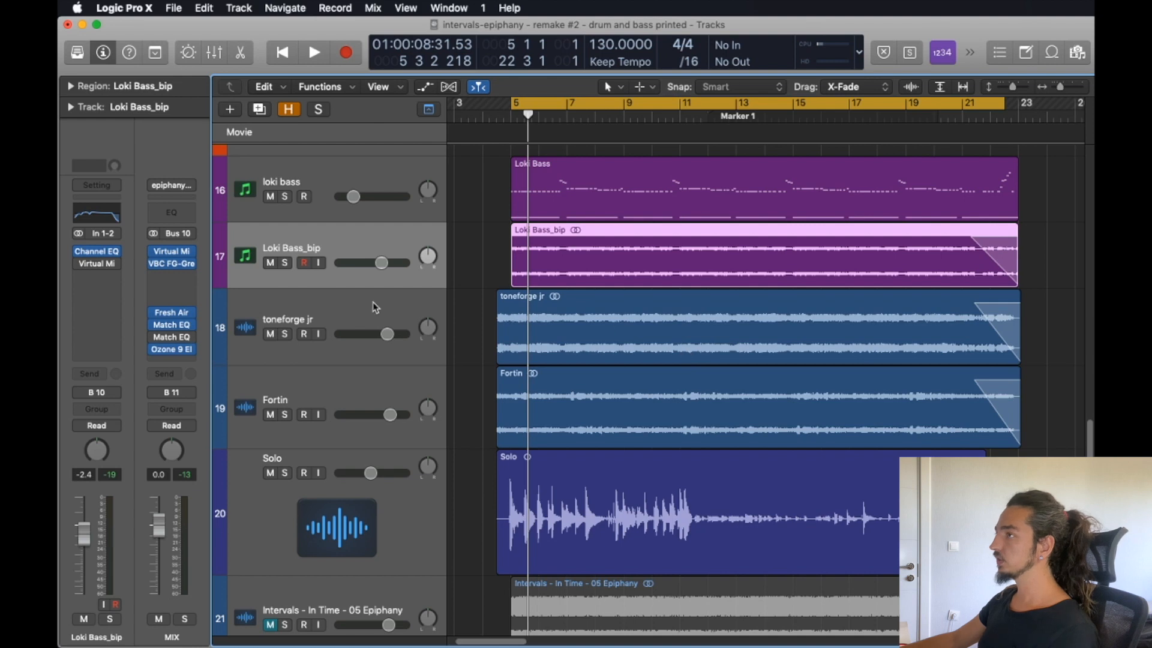
left_click(430, 297)
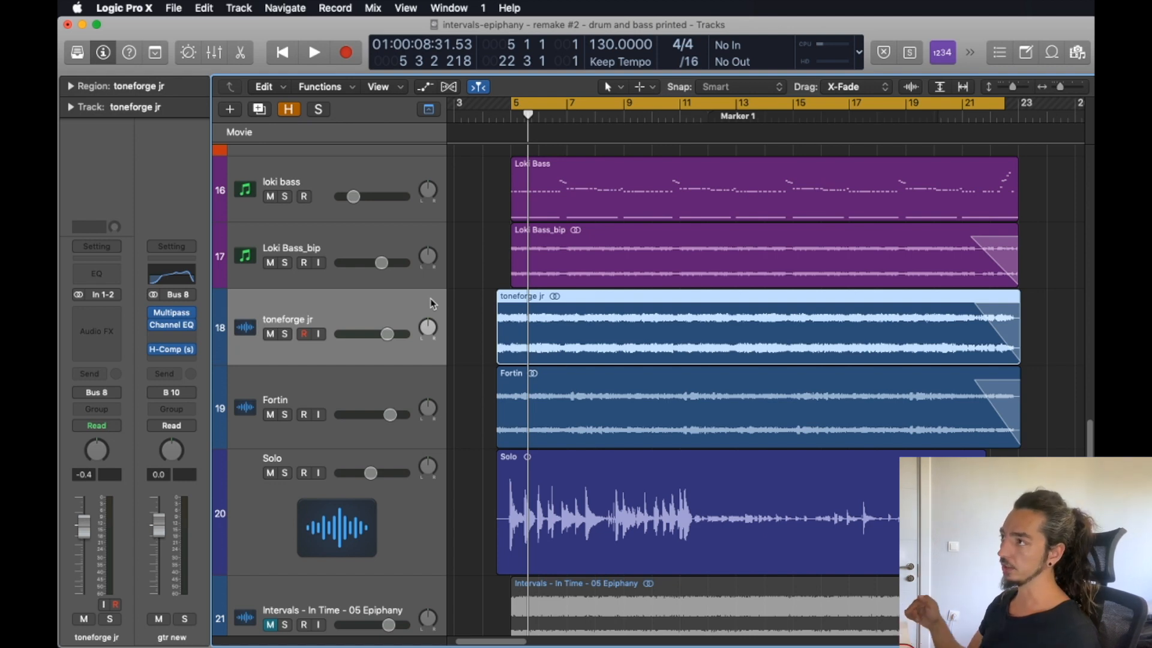
left_click(322, 396)
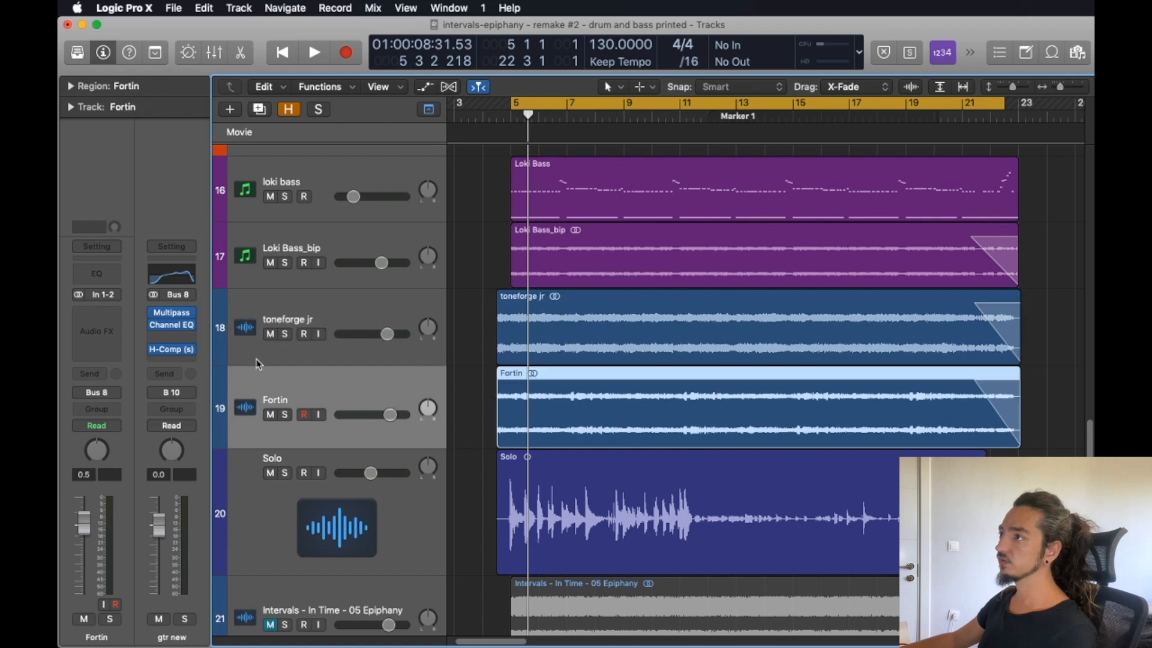
left_click(295, 316)
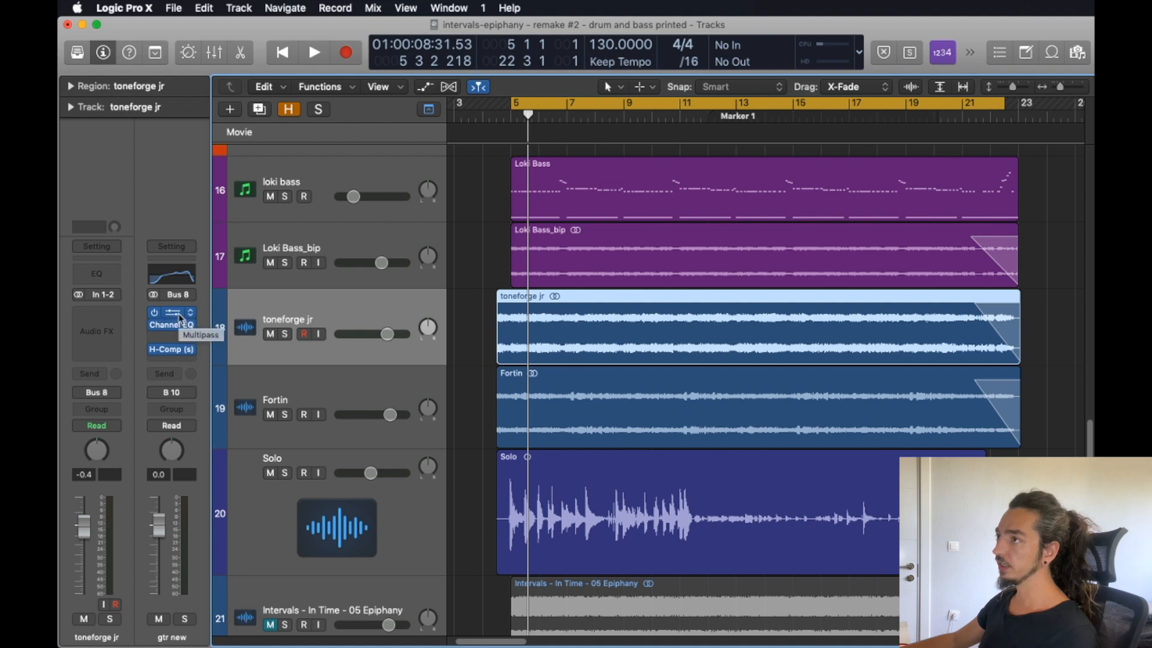
left_click(178, 318)
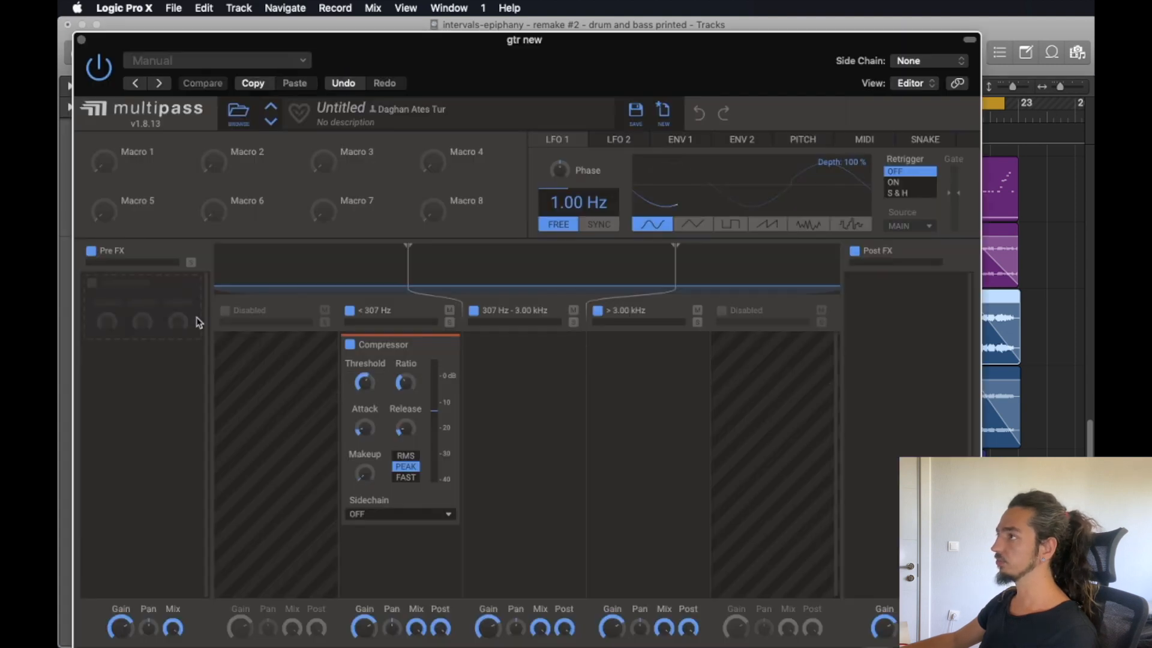
left_click(82, 40)
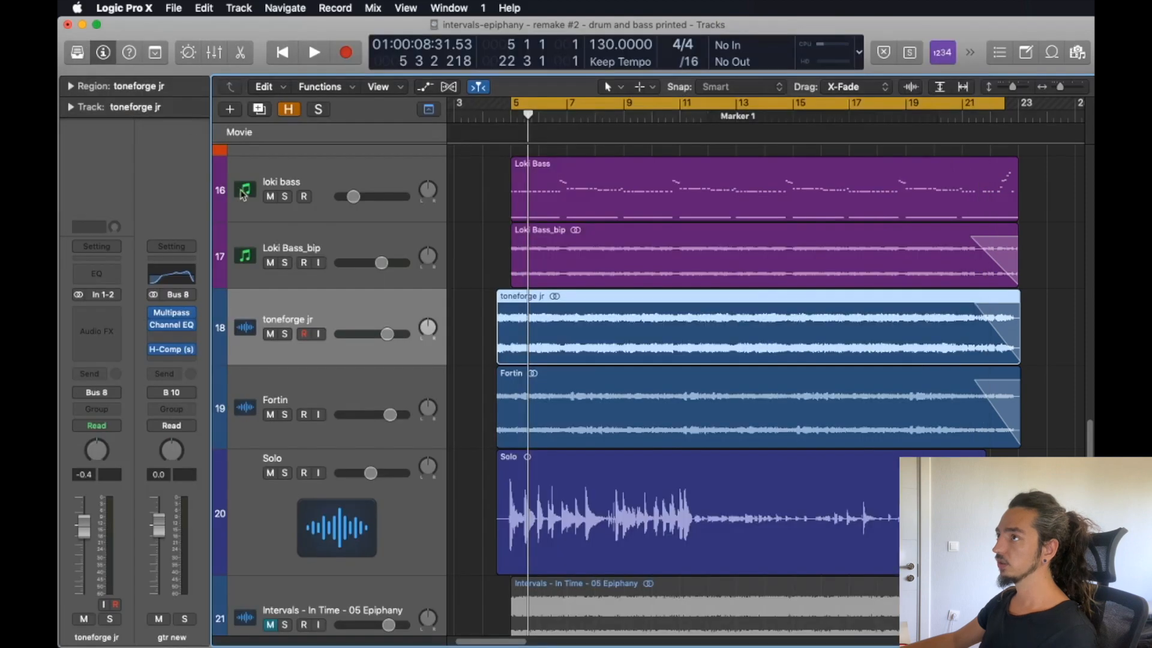
left_click(178, 328)
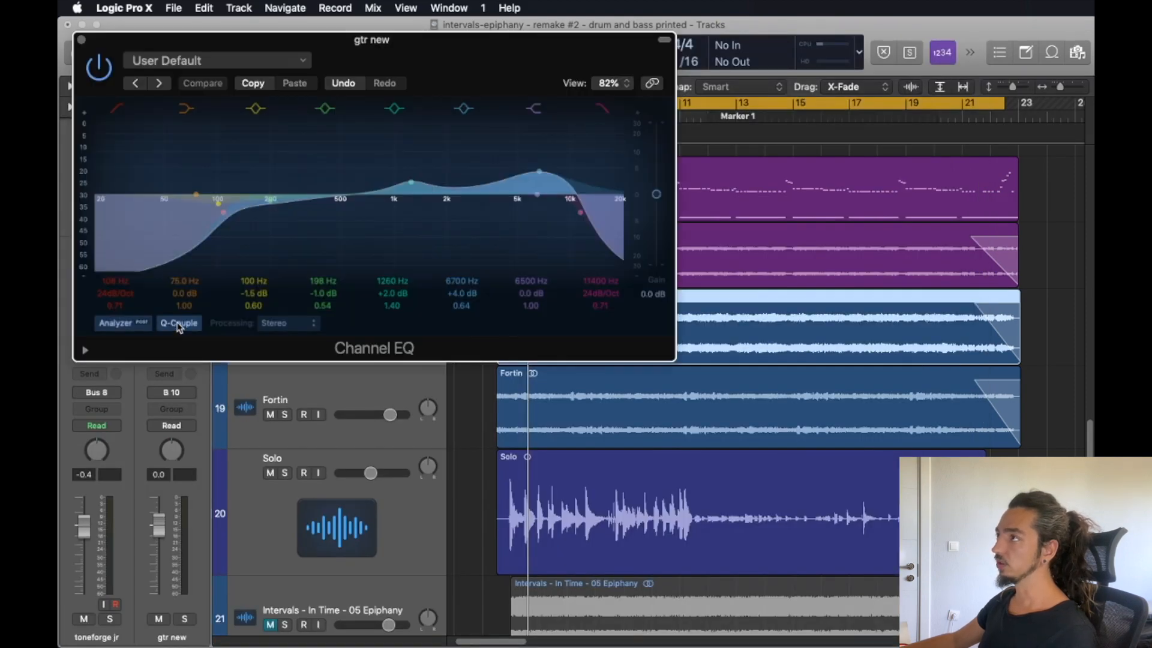
left_click(82, 40)
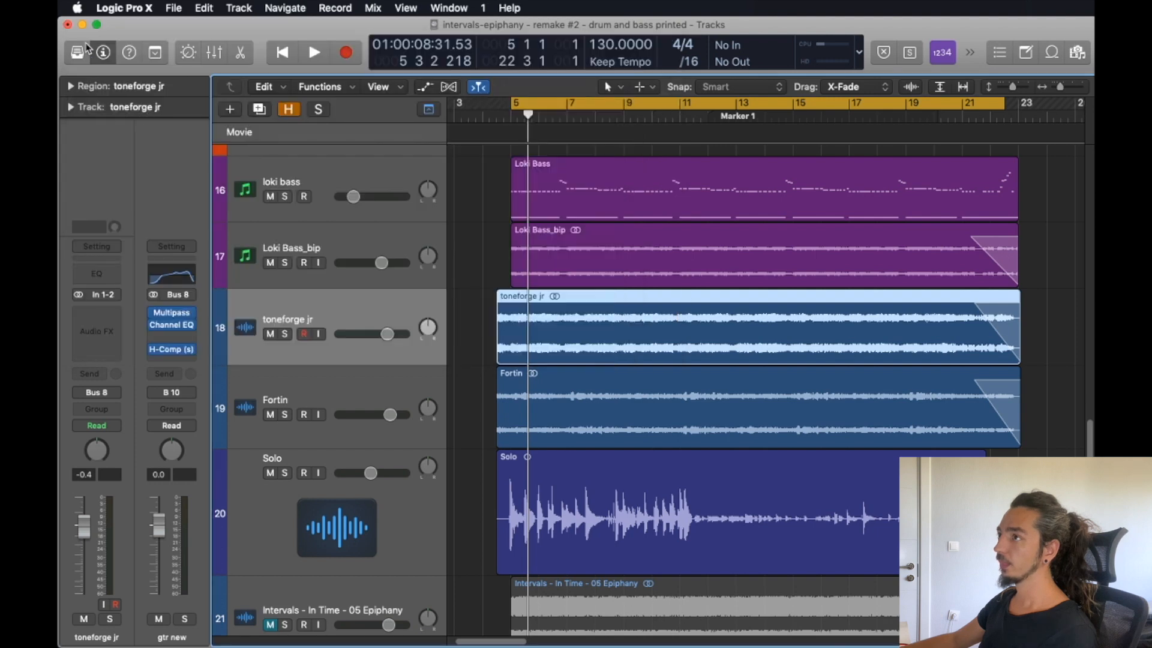
Inspect the H-Comp on the gtr new bus and its snare side-chain source, and play back the mix.
left_click(175, 350)
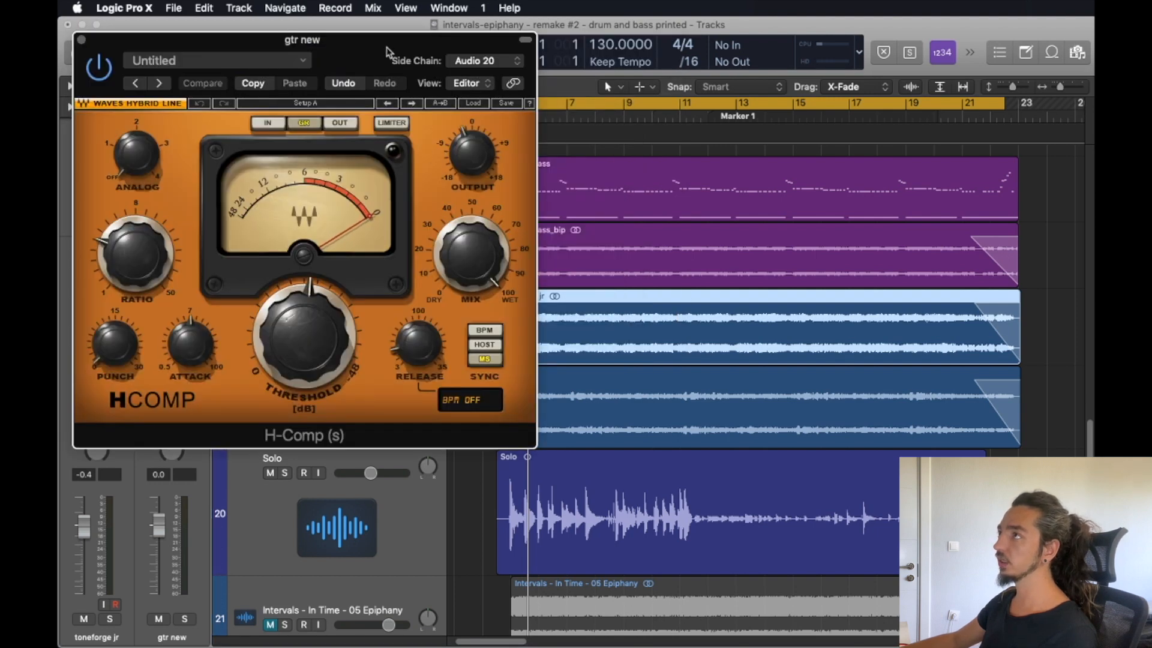
left_click_drag(383, 44, 822, 137)
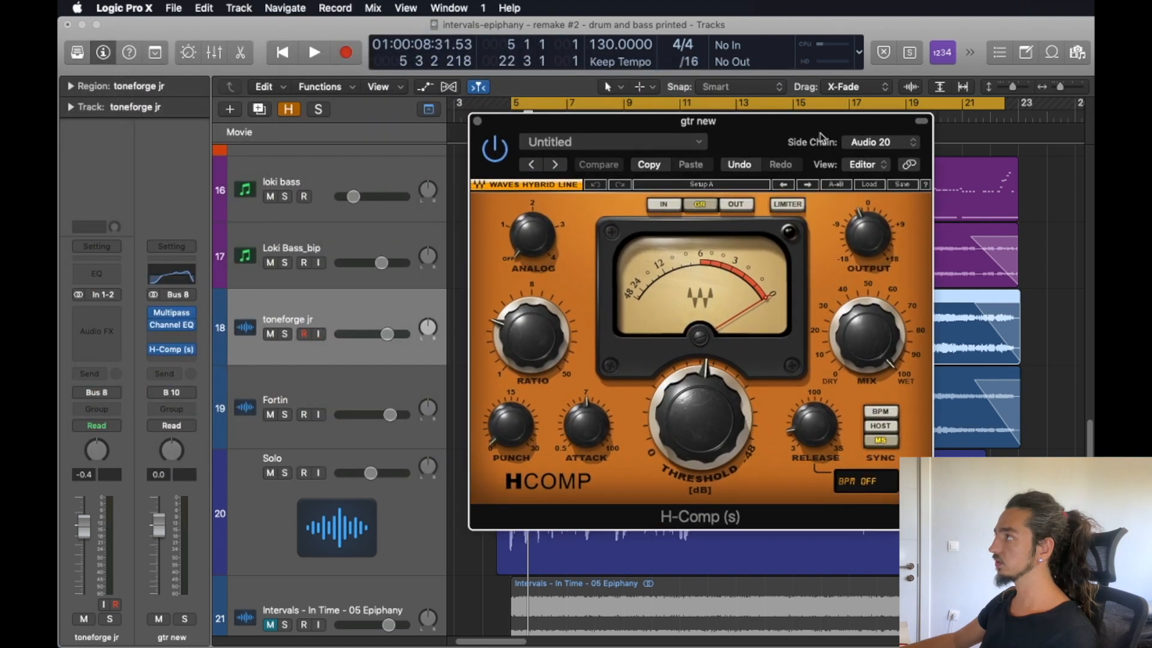
left_click(884, 142)
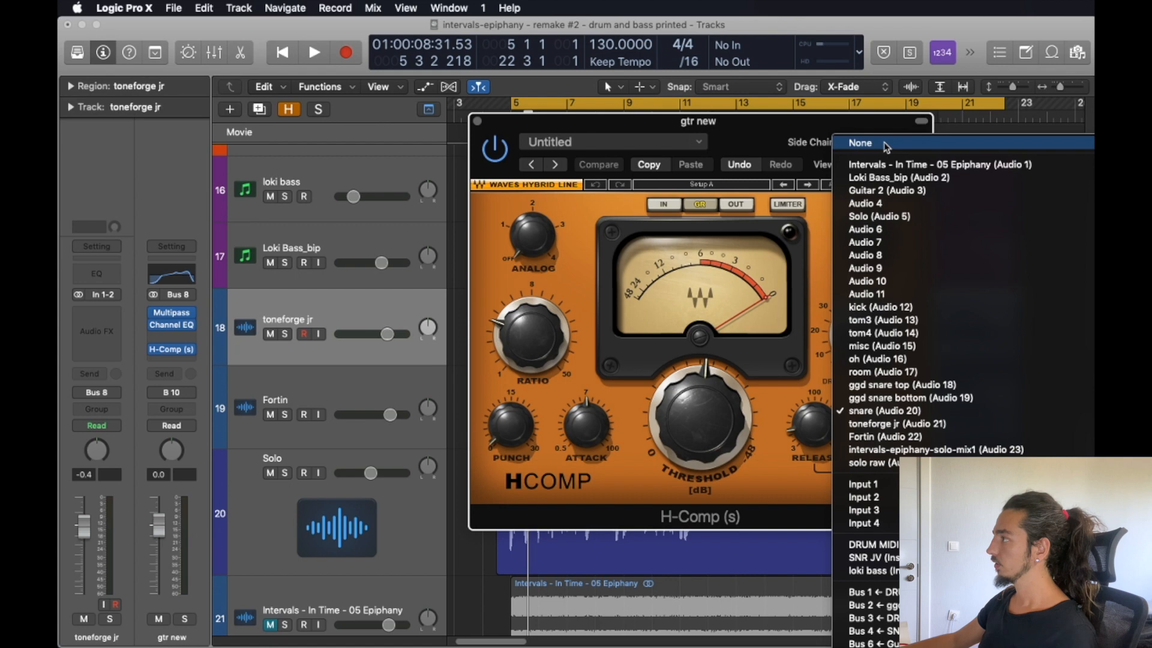
left_click(765, 140)
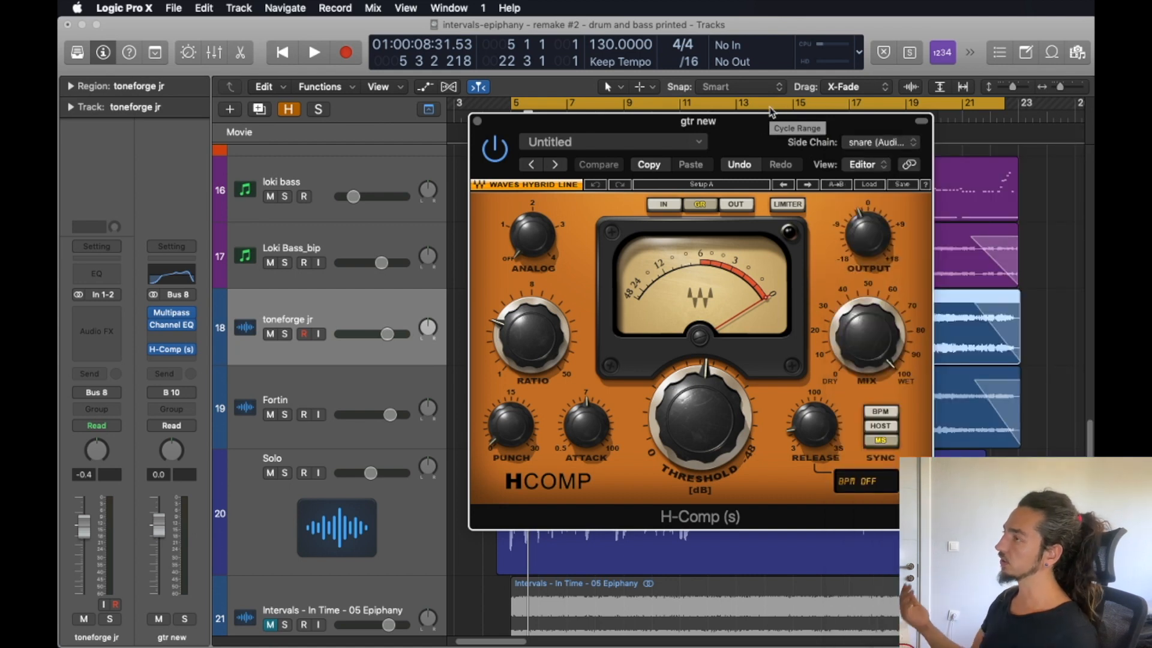
key("space")
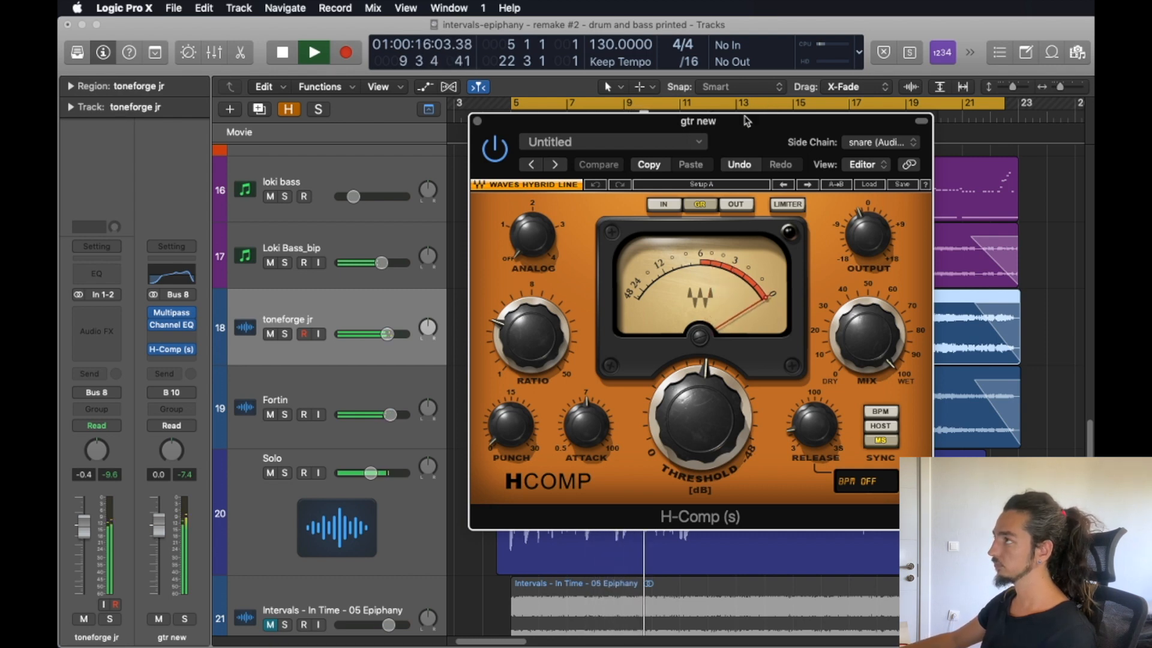
key("space")
left_click(478, 121)
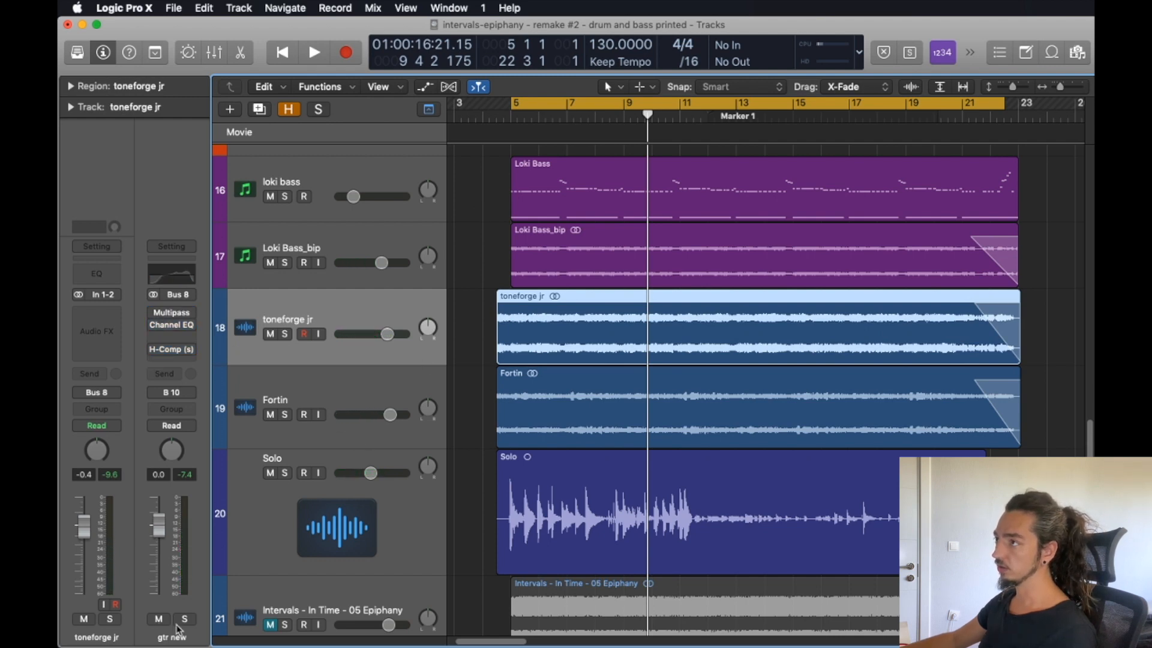
Play back the soloed gtr new bus with its plug-ins bypassed and re-enabled, muting toneforge jr and Fortin in turn, and release the solo.
key("space")
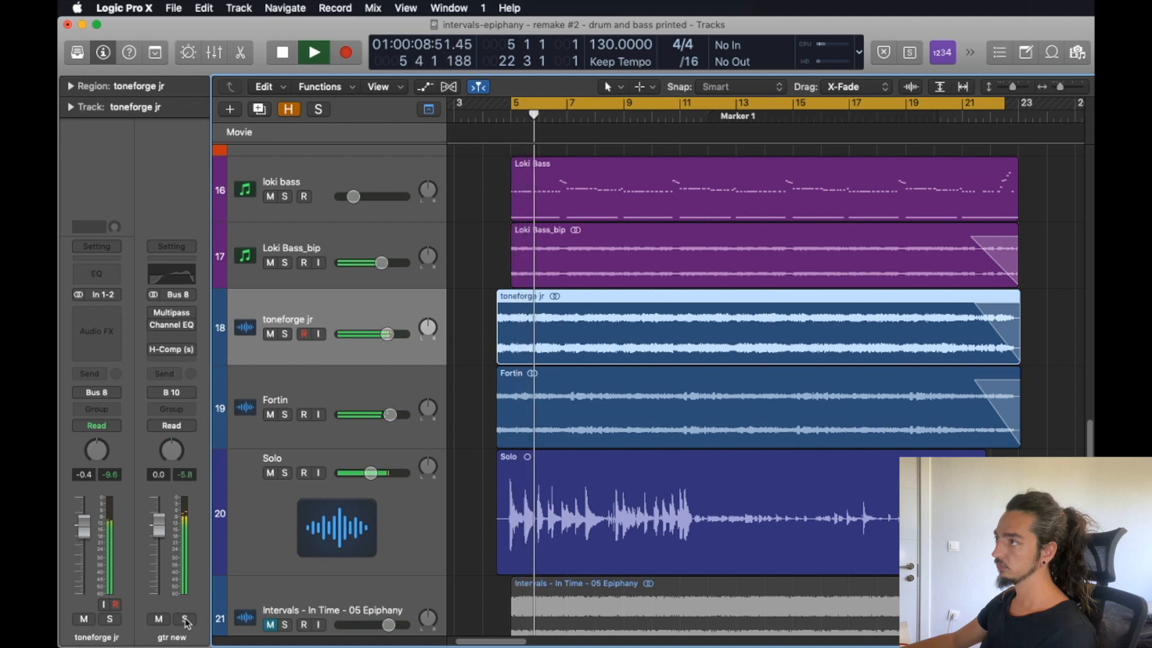
left_click(185, 619)
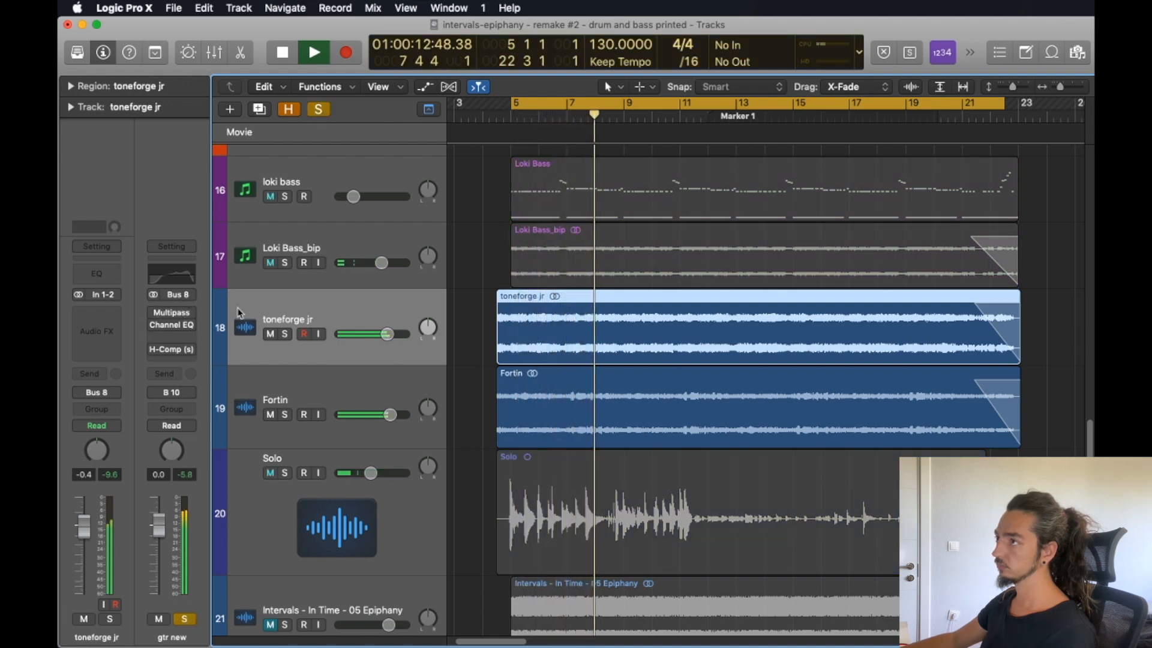
left_click(270, 335)
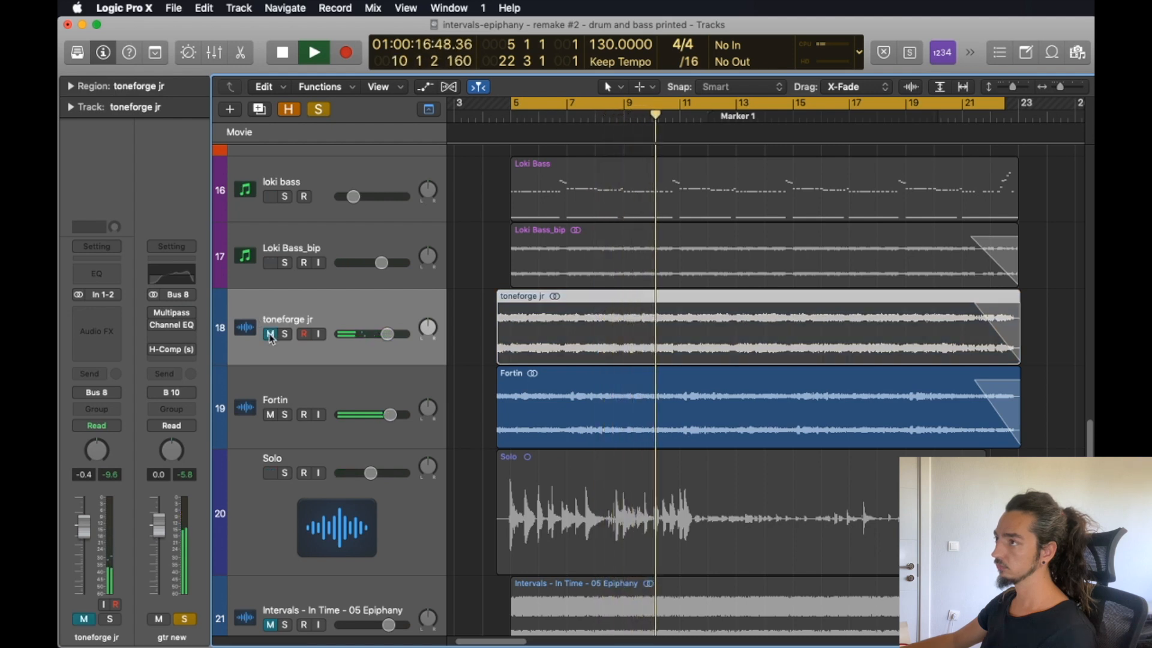
left_click(269, 334)
left_click(271, 414)
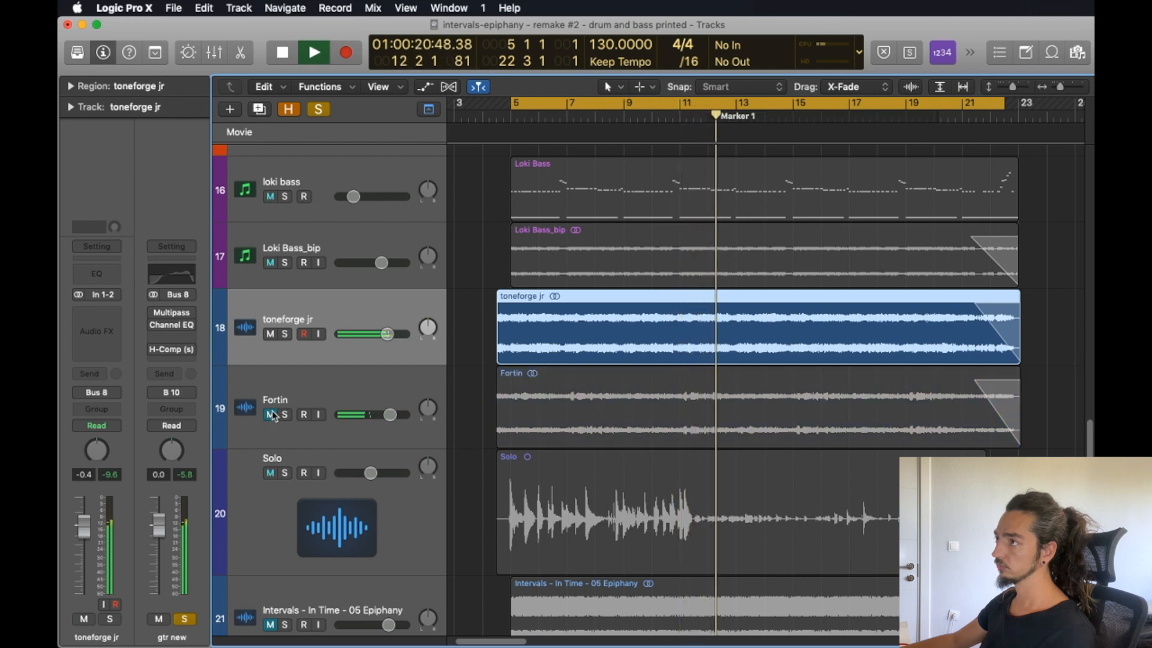
left_click(271, 413)
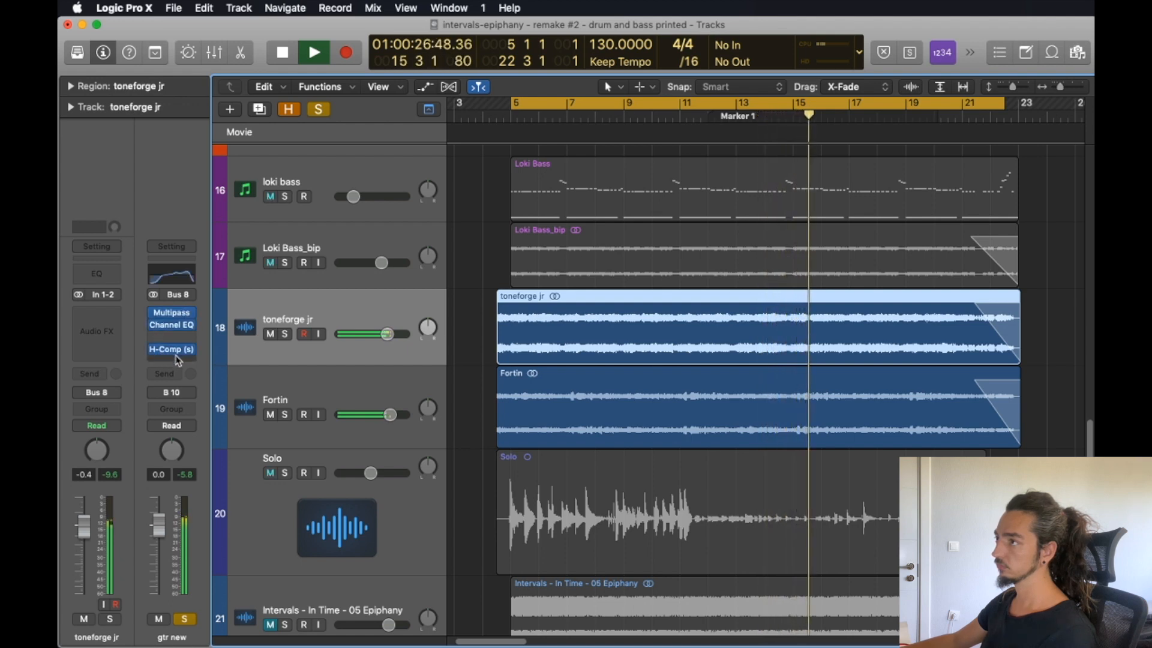
left_click(184, 618)
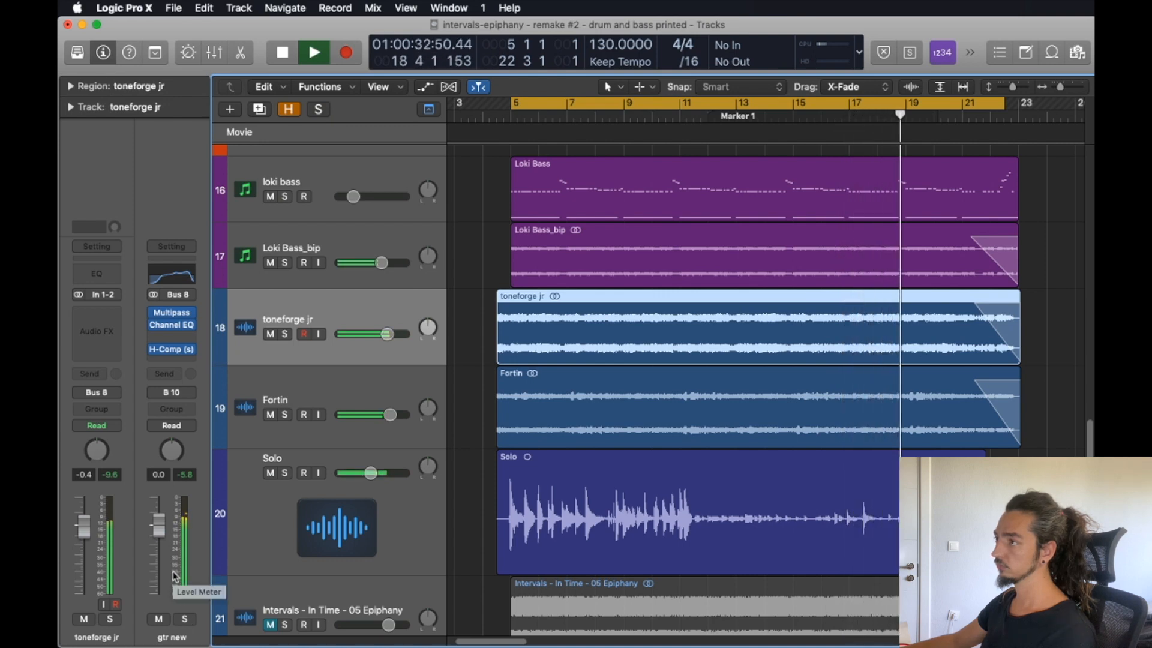
key("space")
Inspect the TH-U Slate rig on the Solo track with its view zoomed out to 25%.
left_click(289, 492)
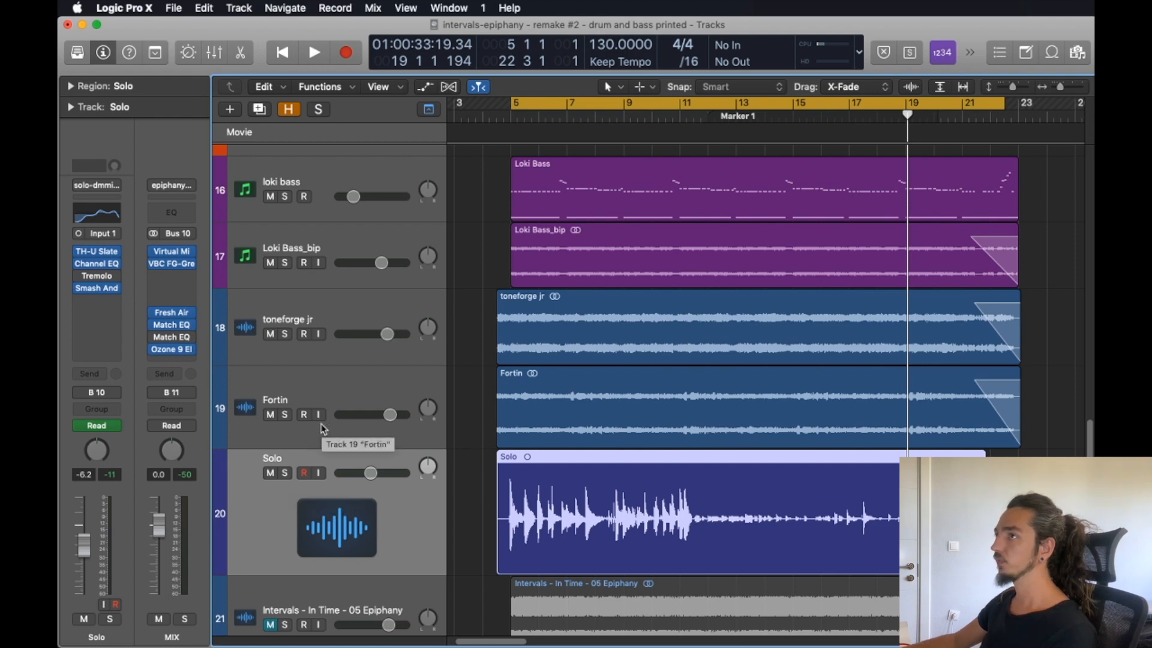
mouse_move(100, 258)
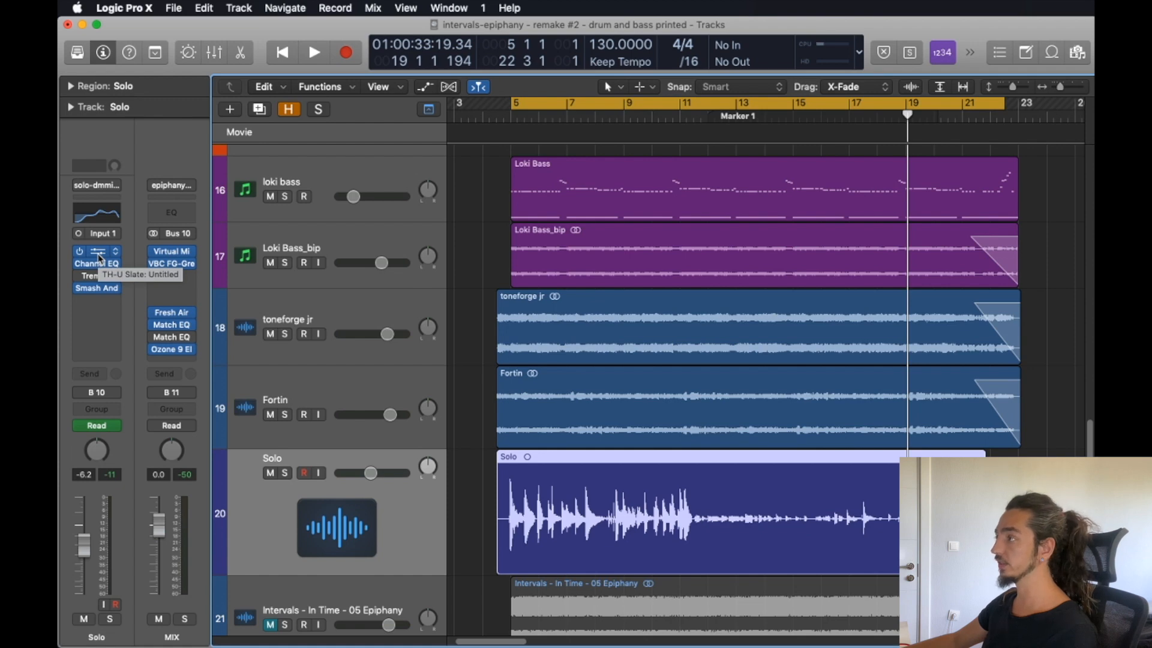
left_click(100, 258)
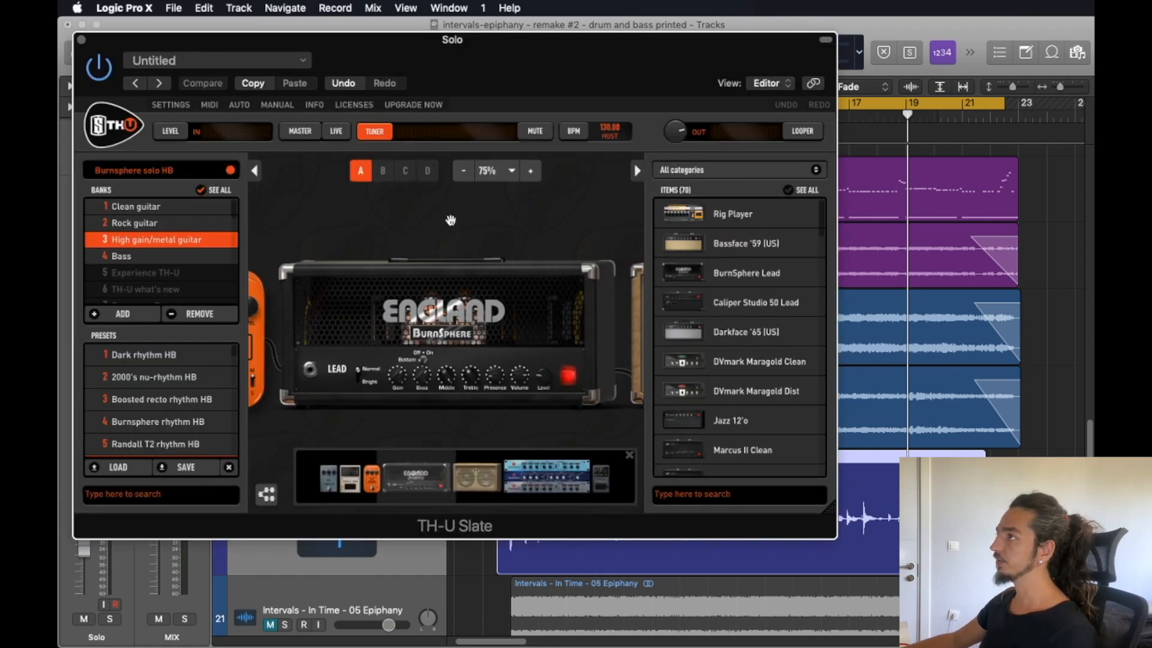
left_click(463, 171)
left_click(463, 171)
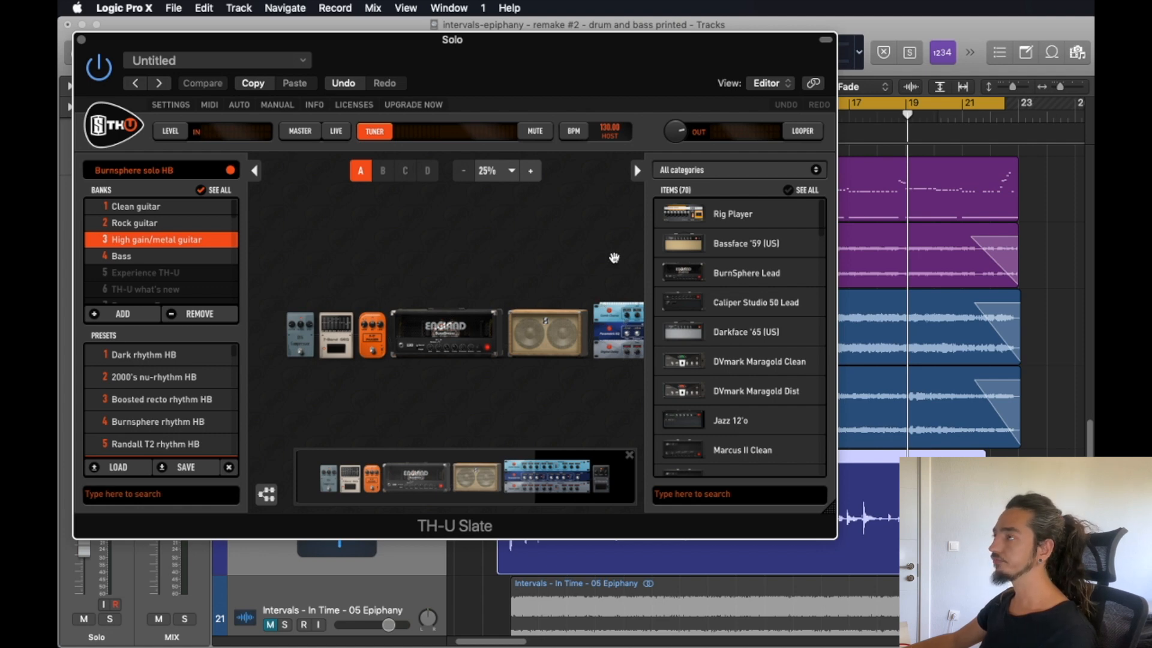
Show track automation, examine the Tremolo bypass automation on the Solo track, and play back the passage from bar 6.
left_click(81, 39)
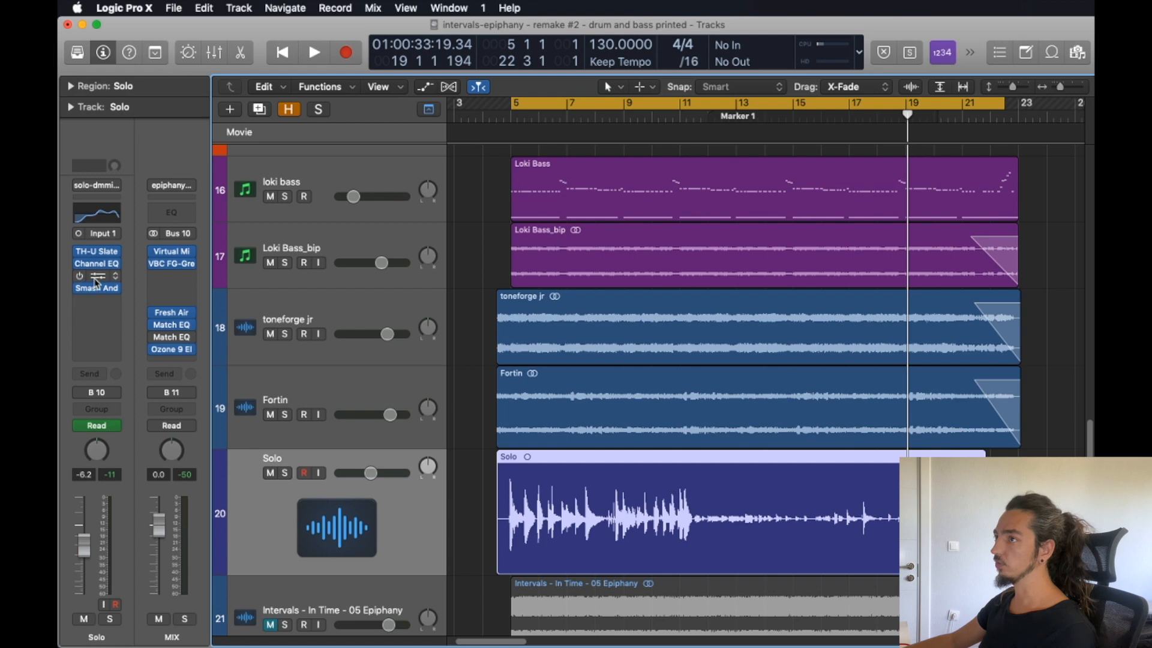
key("a")
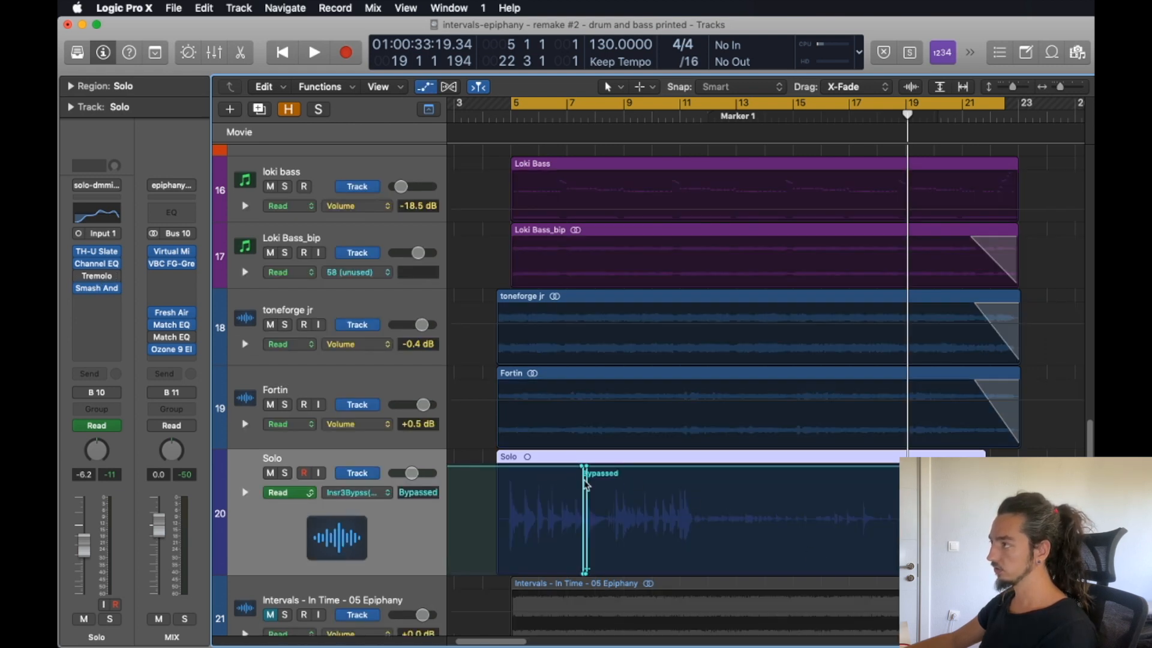
scroll(586, 484, "up", 10)
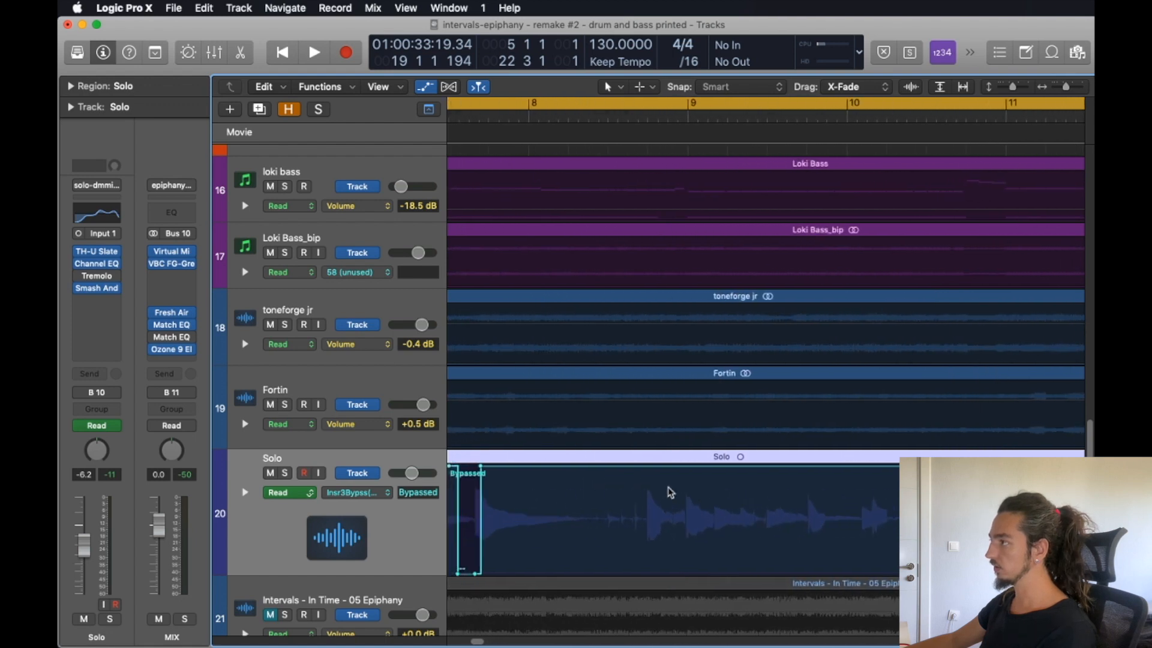
scroll(671, 492, "left", 5)
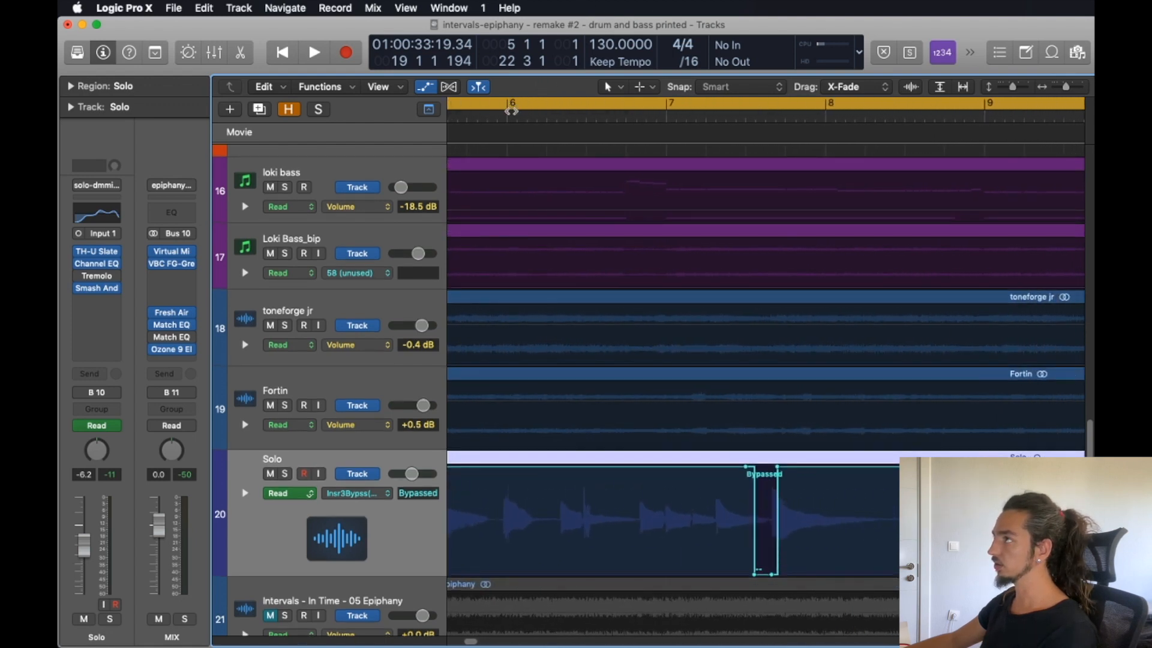
left_click(509, 112)
key("space")
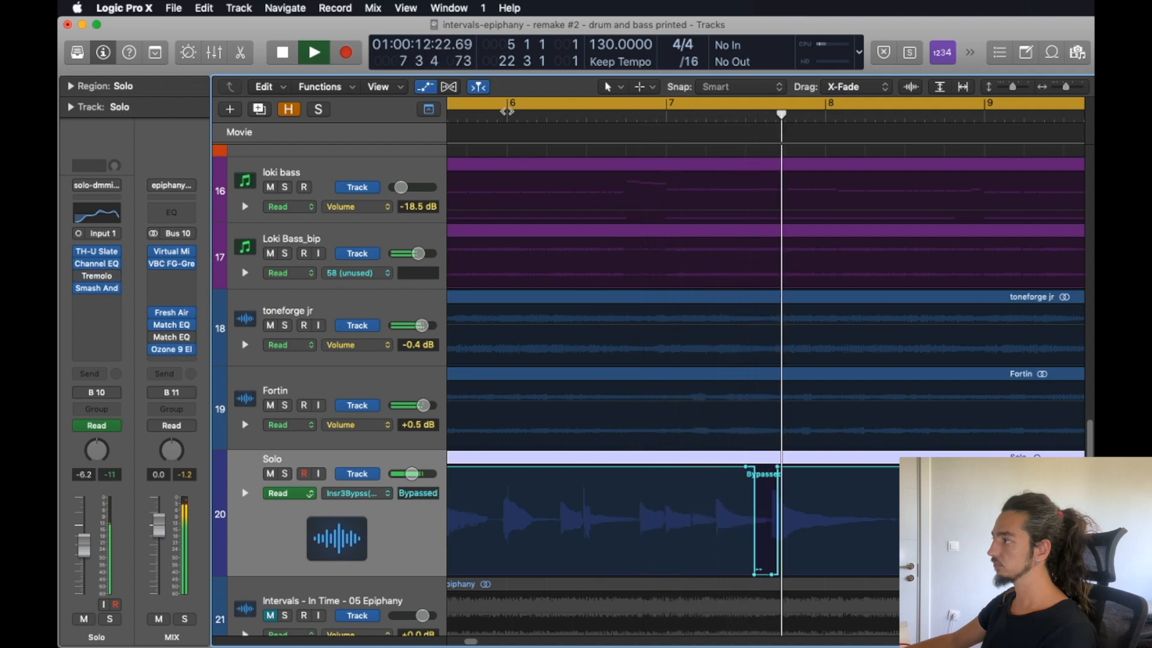
key("space")
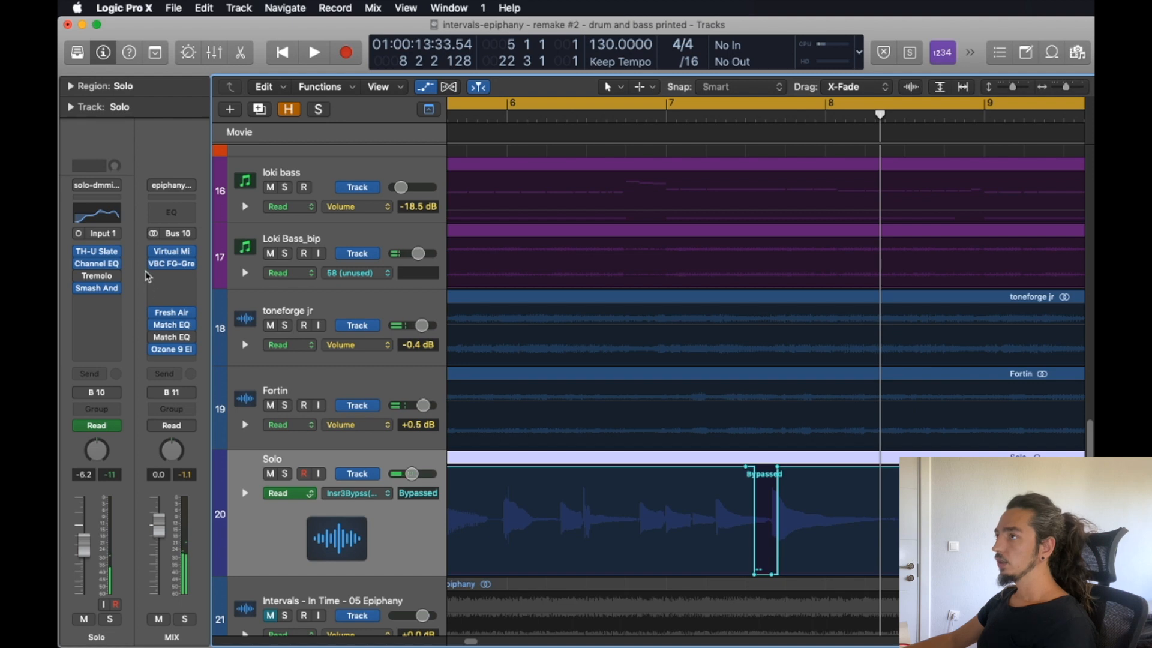
Inspect the Virtual Mix Rack and VBC FG-Grey settings on the MIX bus and play back the mix through them.
key("x")
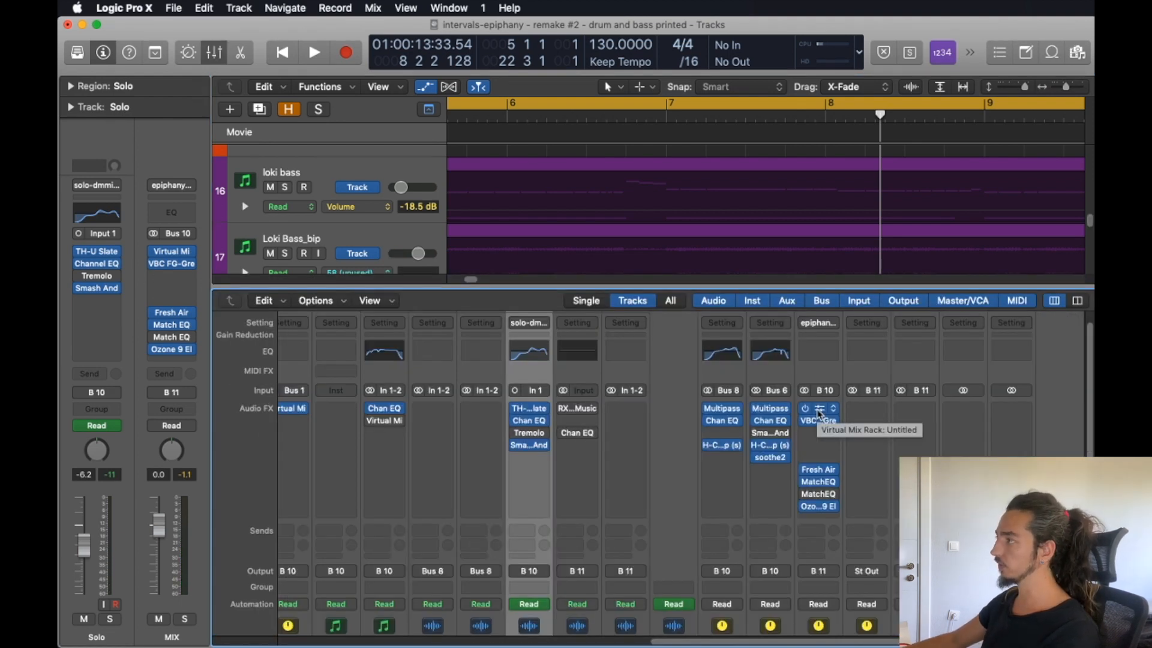
left_click(819, 411)
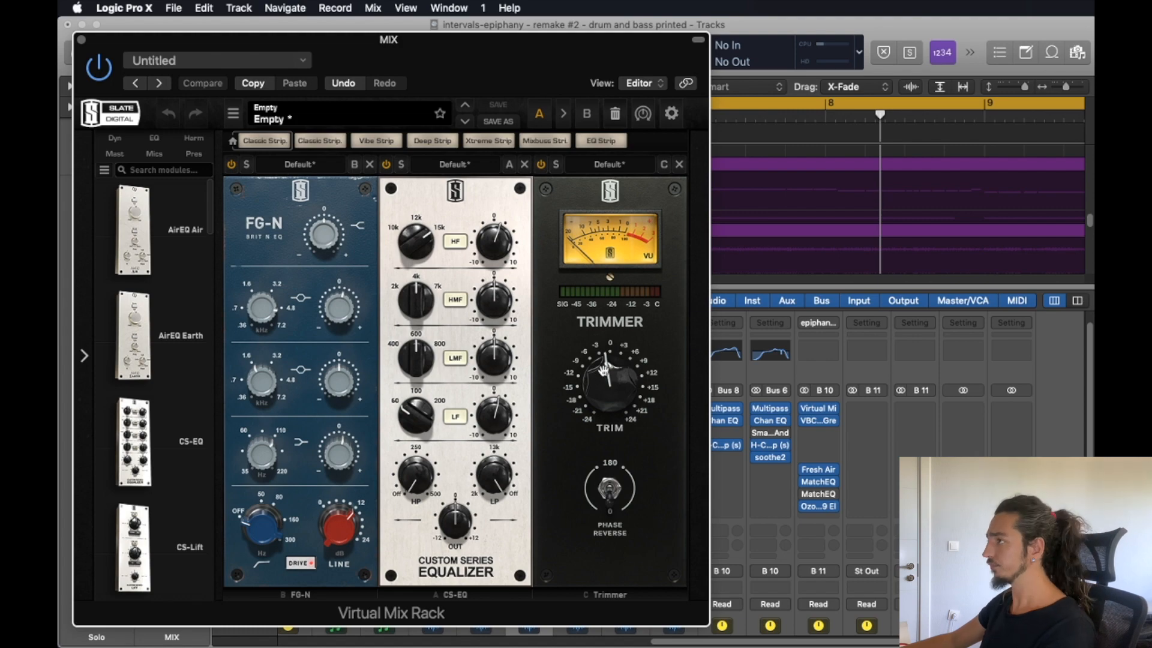
left_click(81, 40)
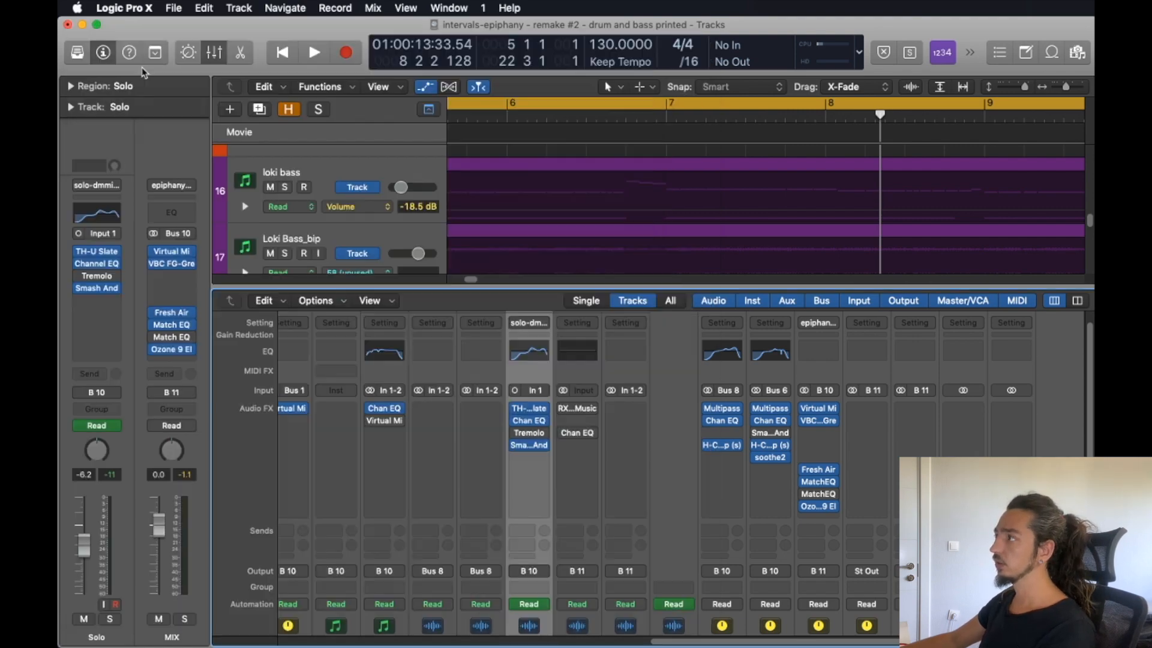
left_click(819, 421)
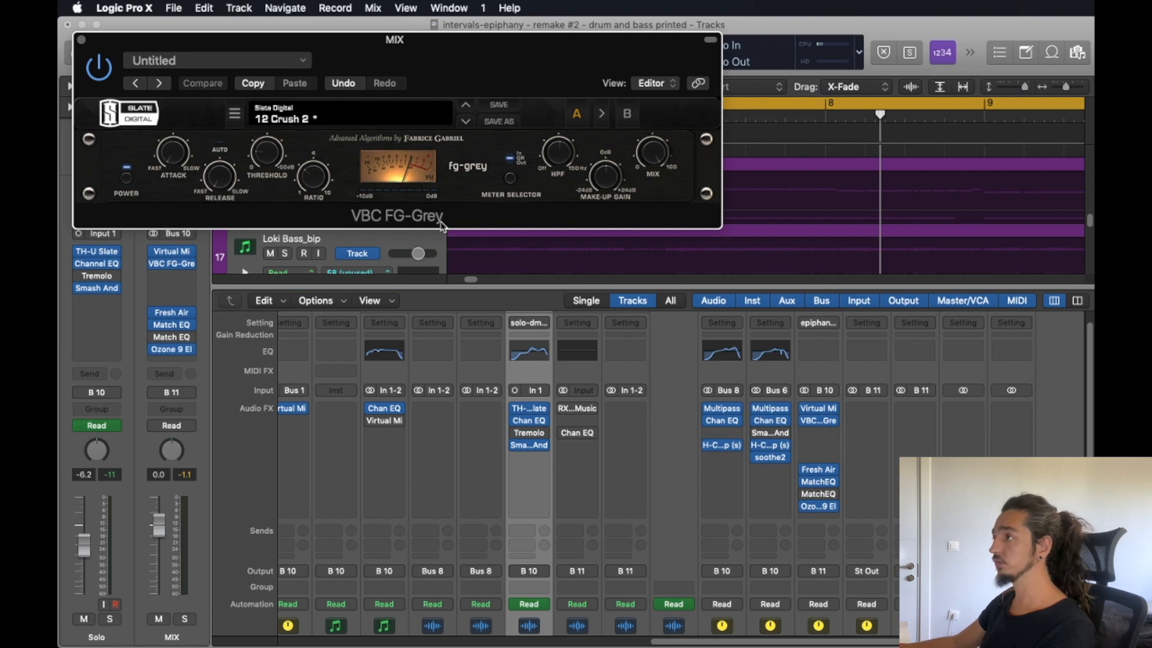
key("space")
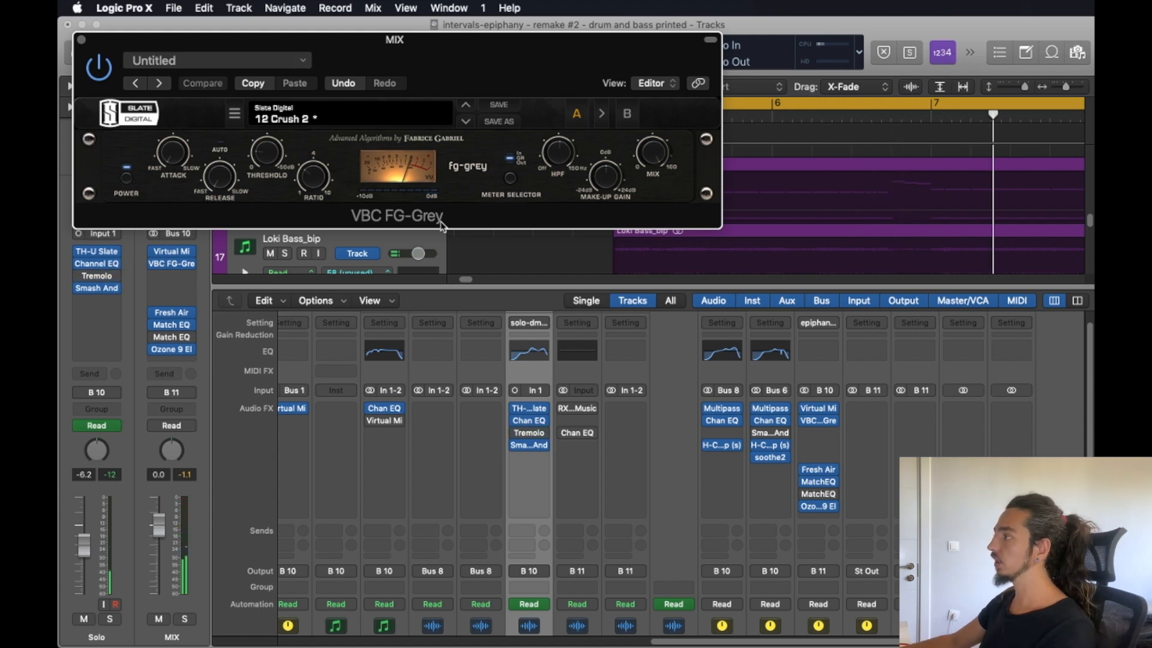
key("super+w")
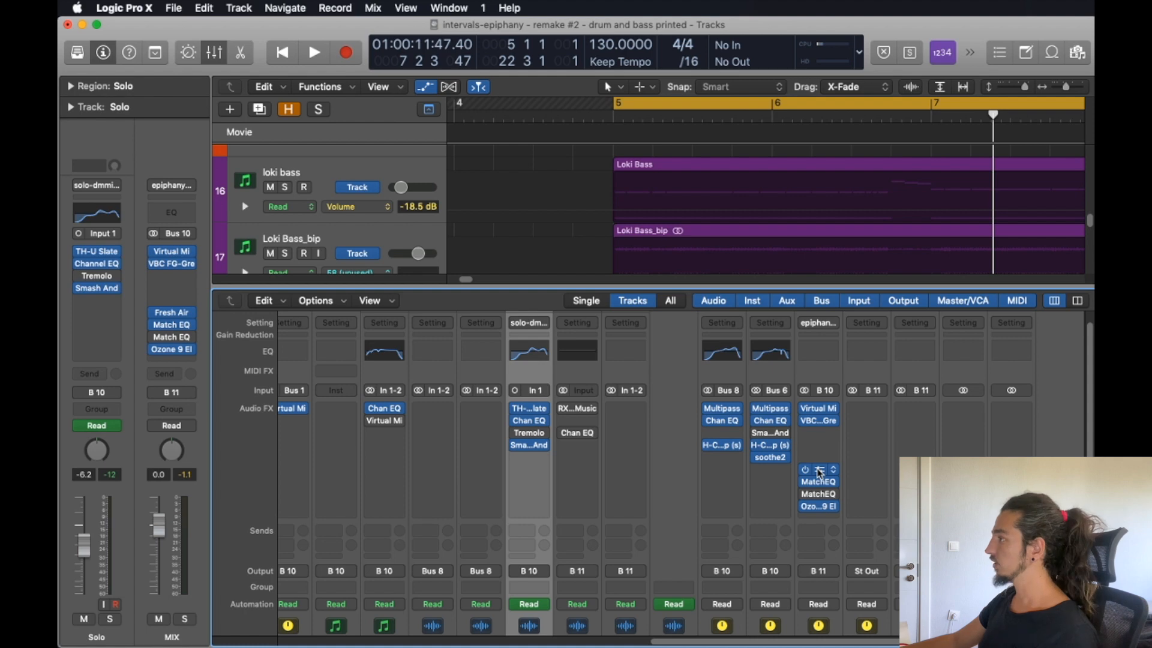
Inspect the Fresh Air settings and the first Match EQ curve on the MIX bus.
left_click(819, 472)
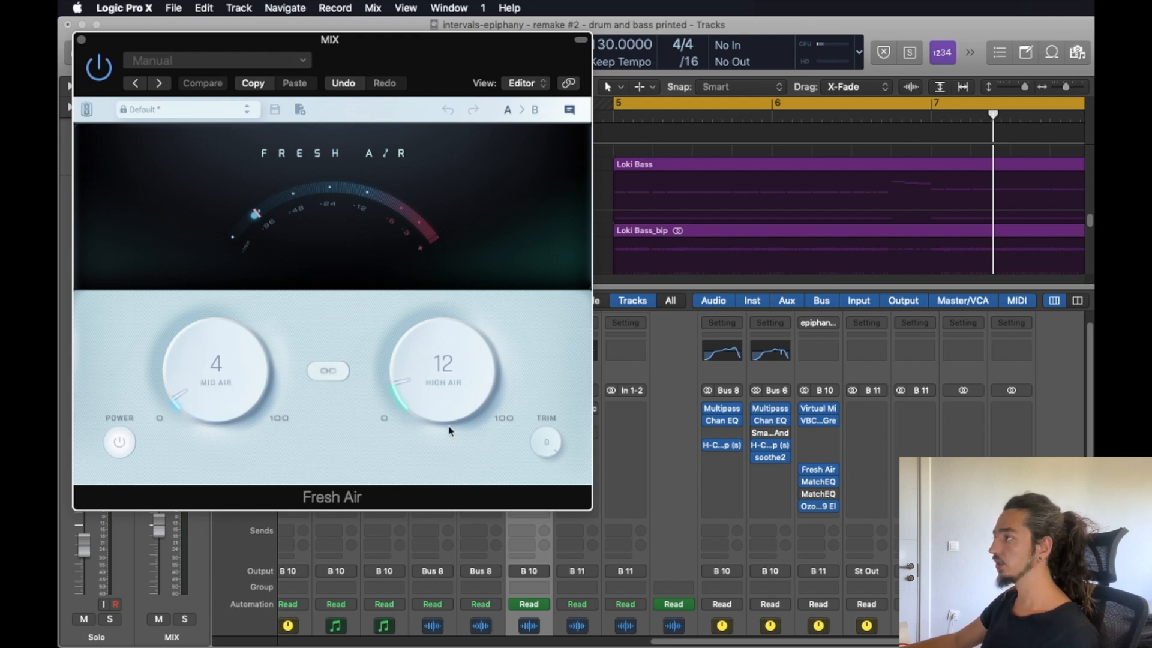
left_click(819, 482)
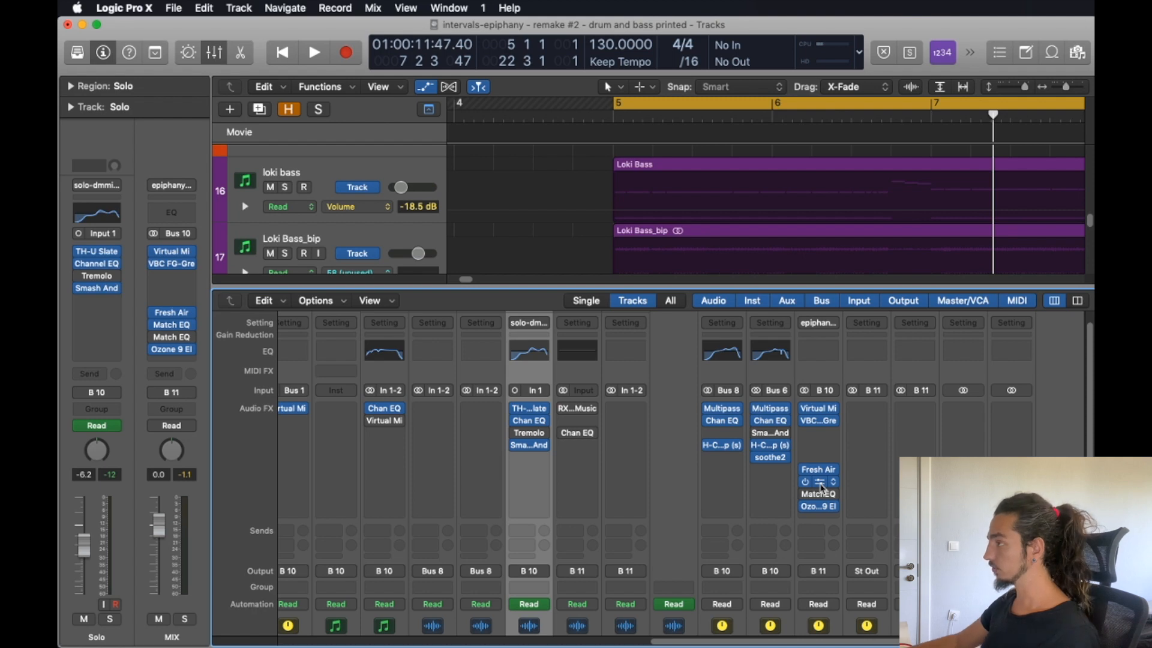
left_click(818, 485)
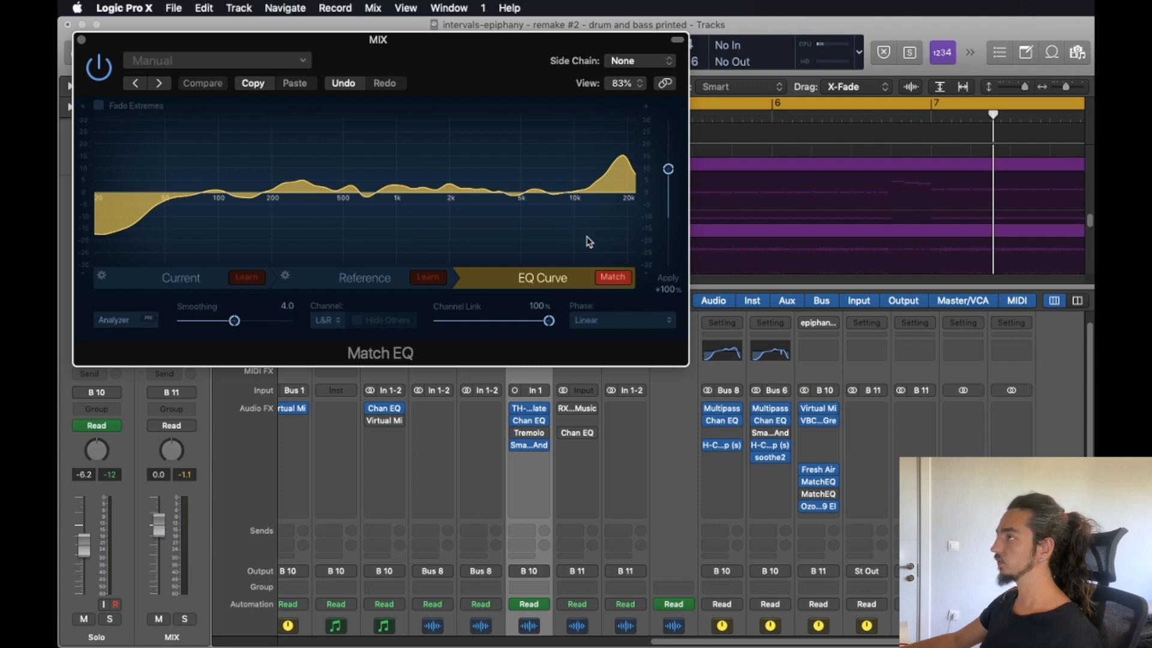
left_click(81, 41)
Play back the mix with the MIX bus's first Match EQ enabled, and again with it bypassed.
mouse_move(833, 498)
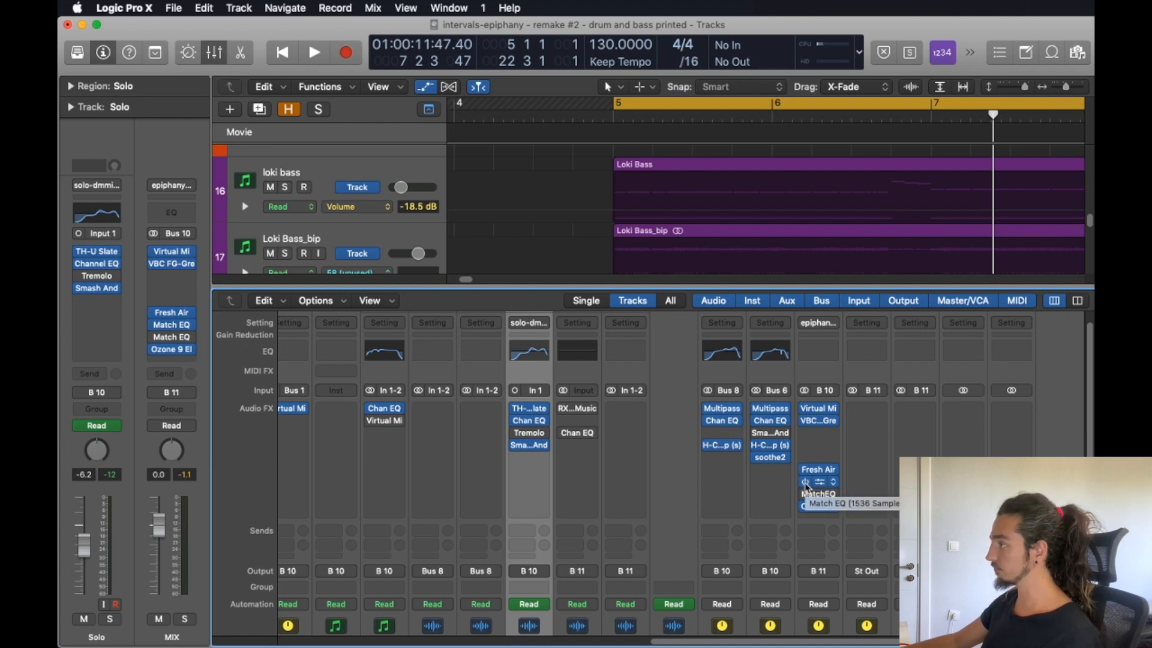
key("space")
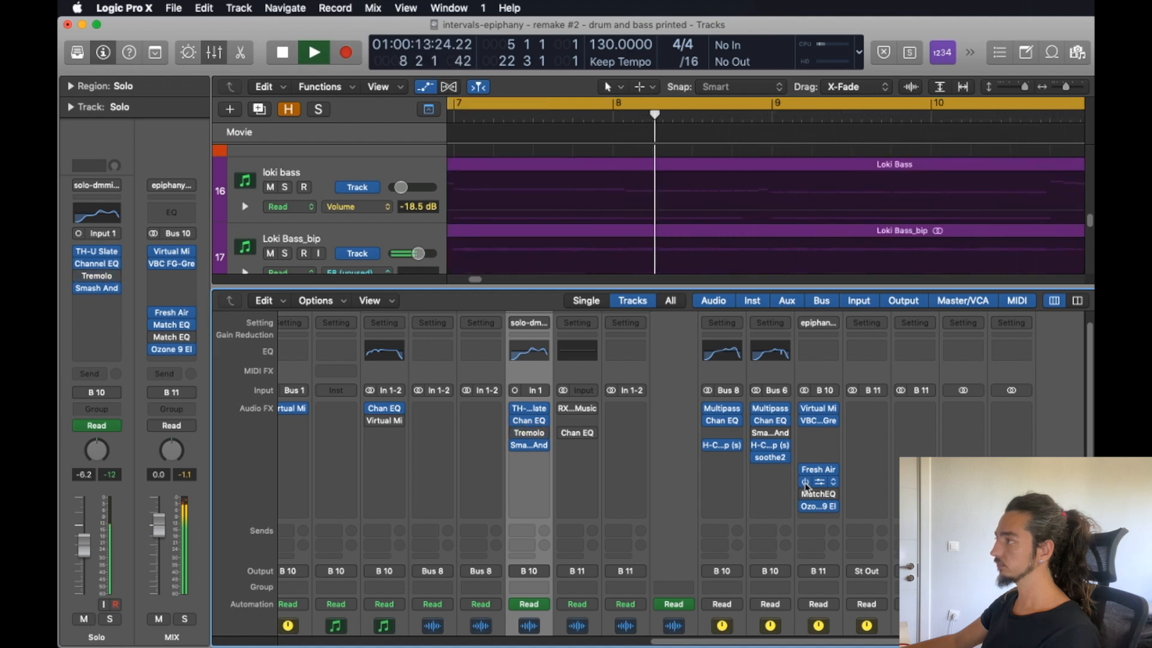
key("space")
left_click(805, 483)
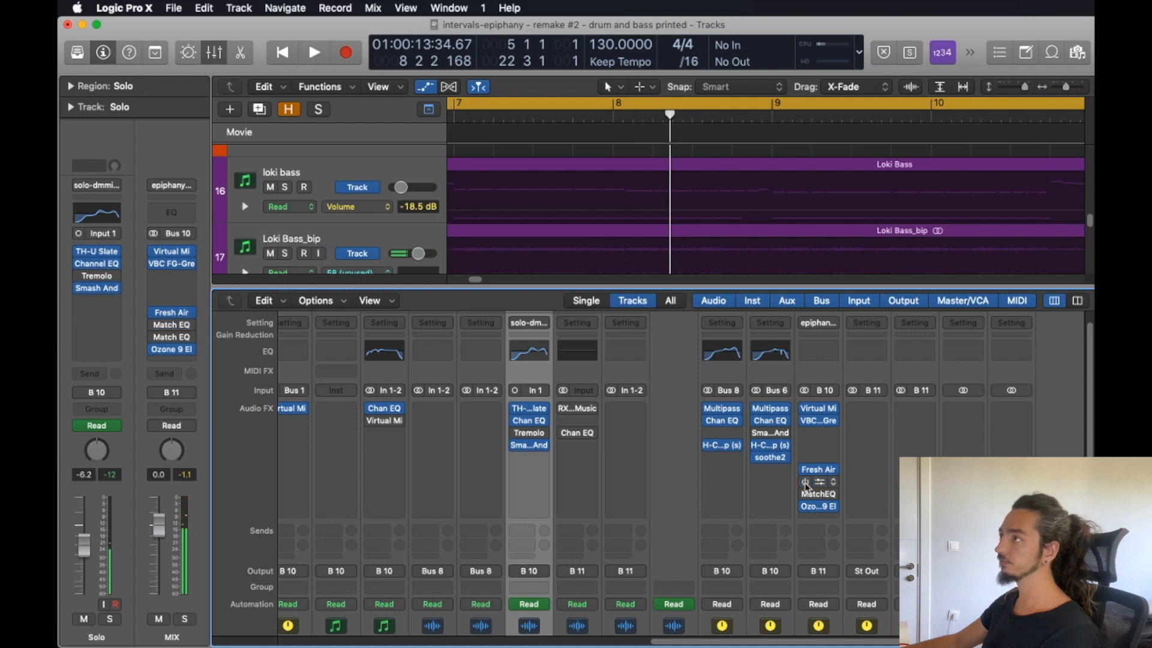
key("space")
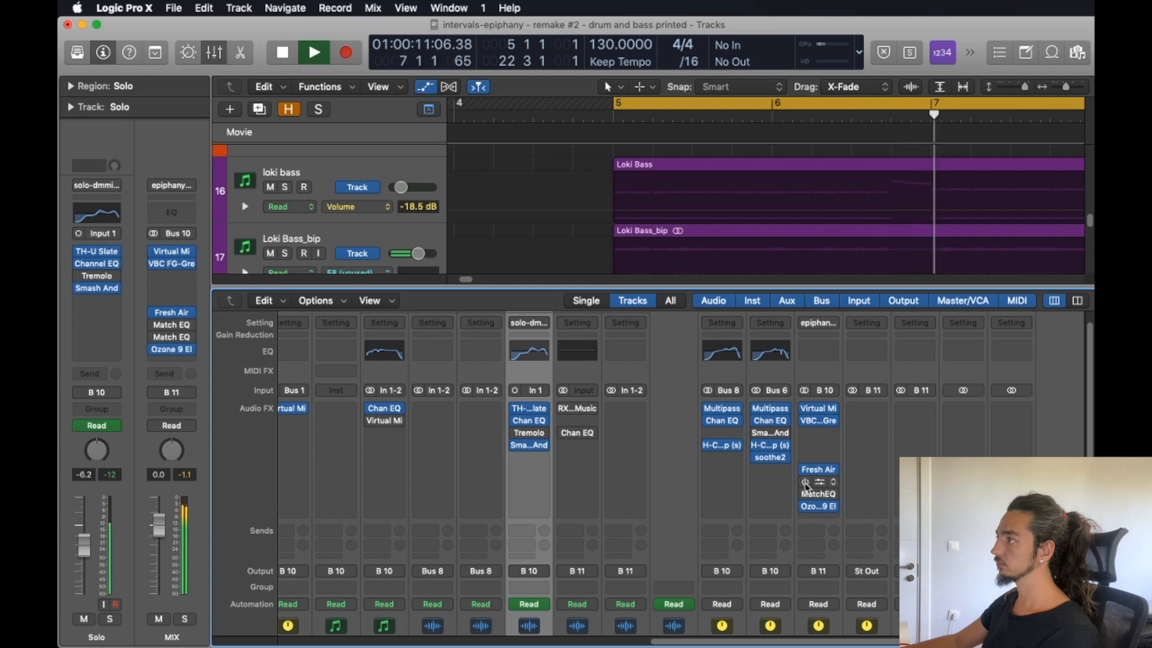
key("space")
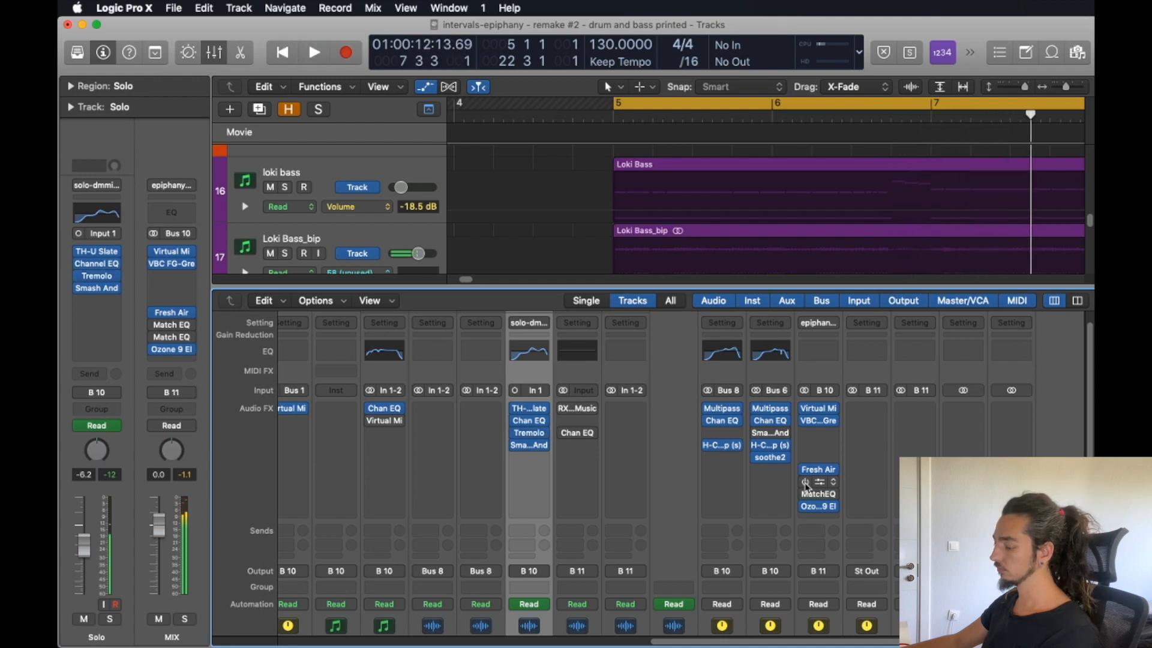
Hide the mixer and automation, and compare the mix with the Intervals - In Time - 05 Epiphany reference by toggling its solo during playback.
key("x")
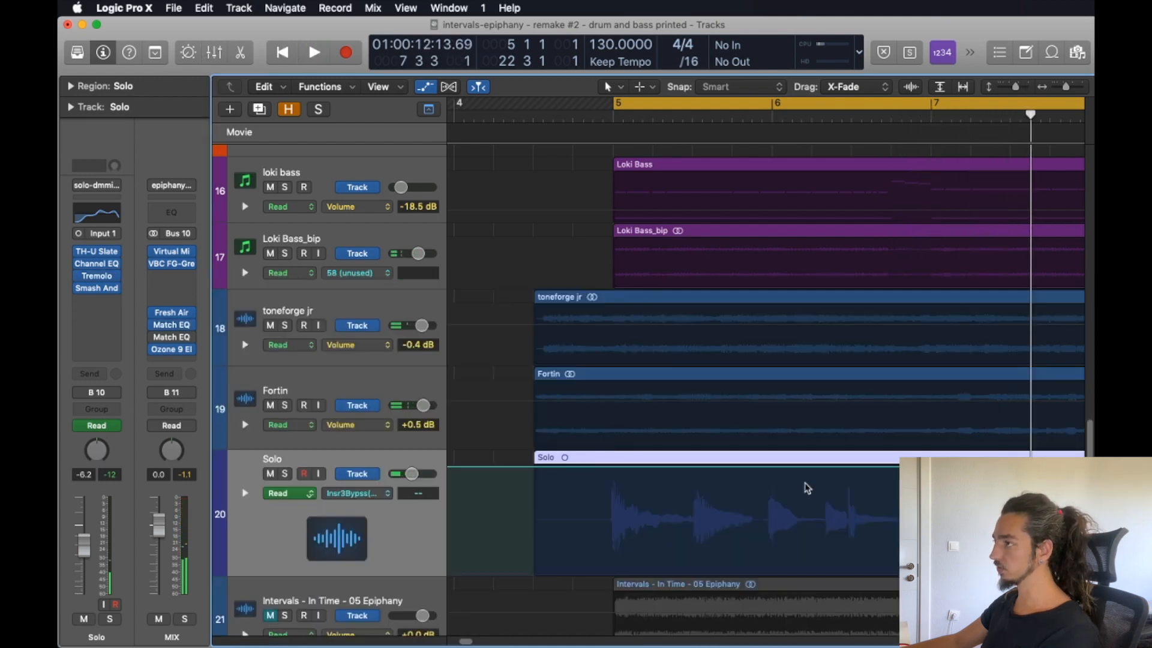
key("a")
scroll(807, 488, "down", 5)
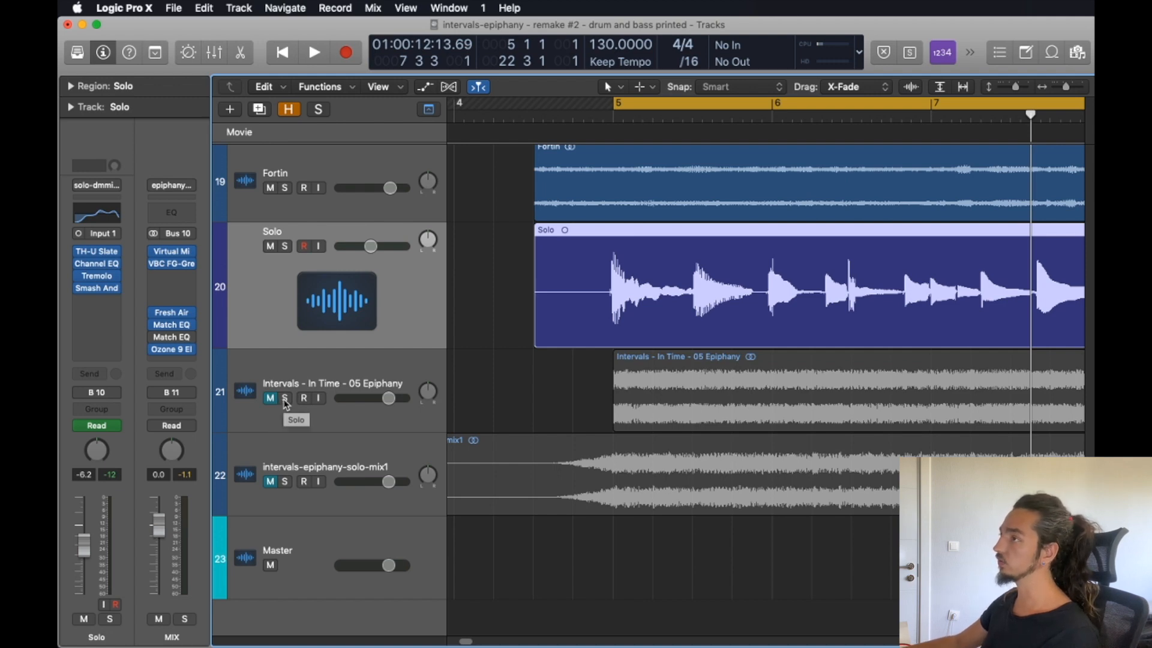
key("space")
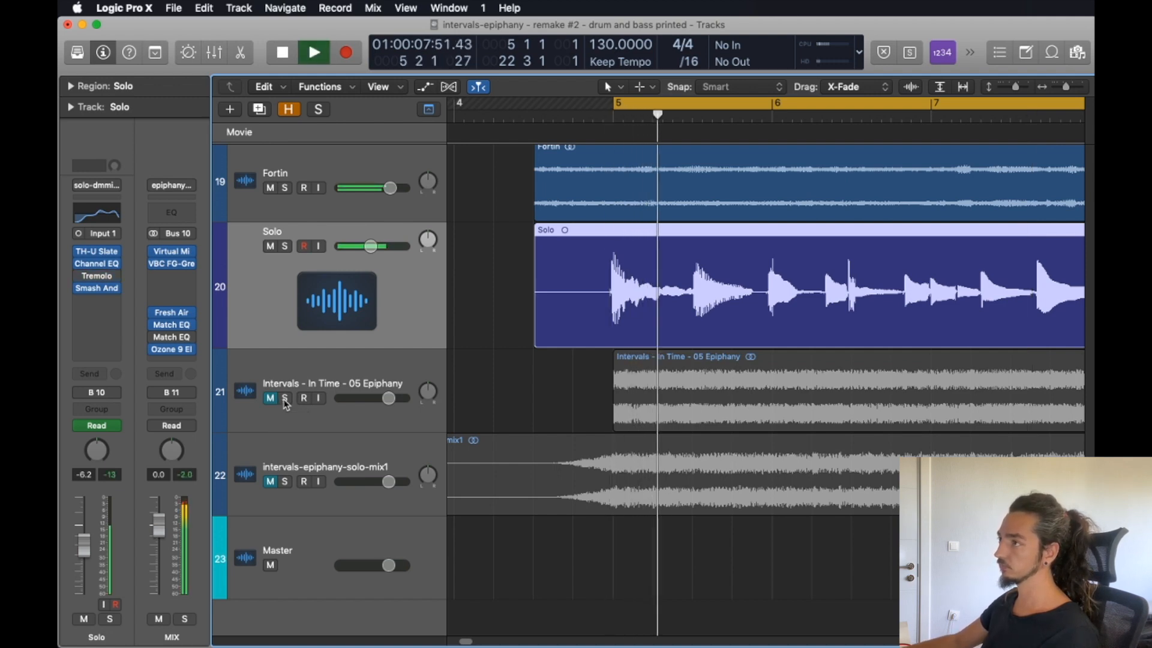
left_click(285, 398)
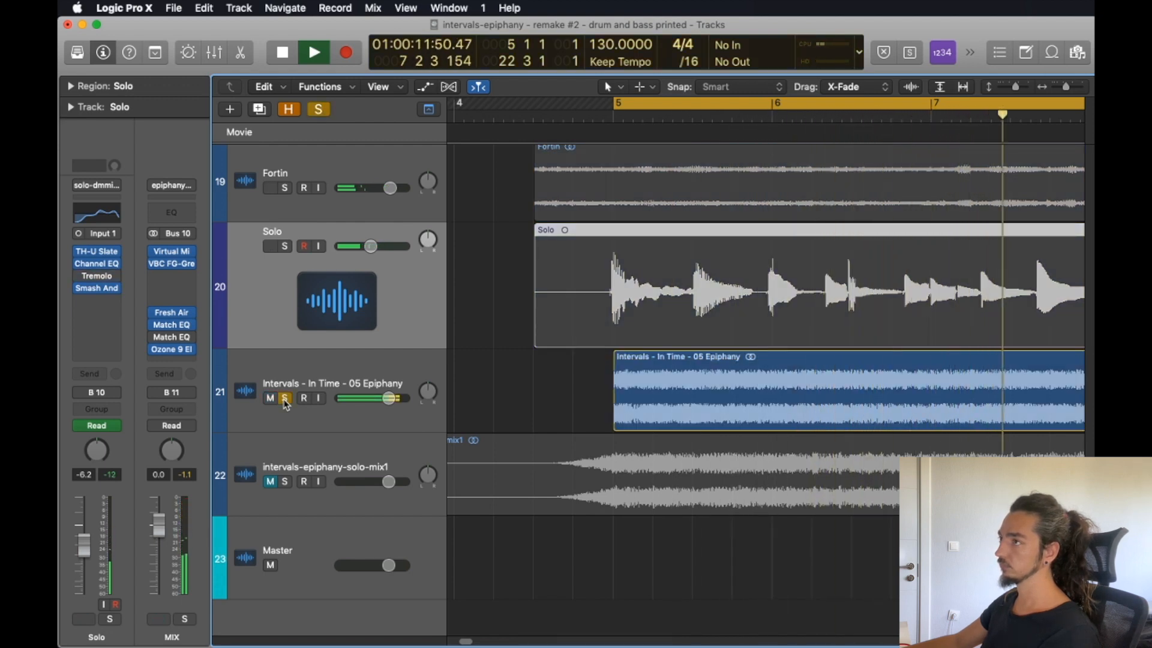
left_click(284, 399)
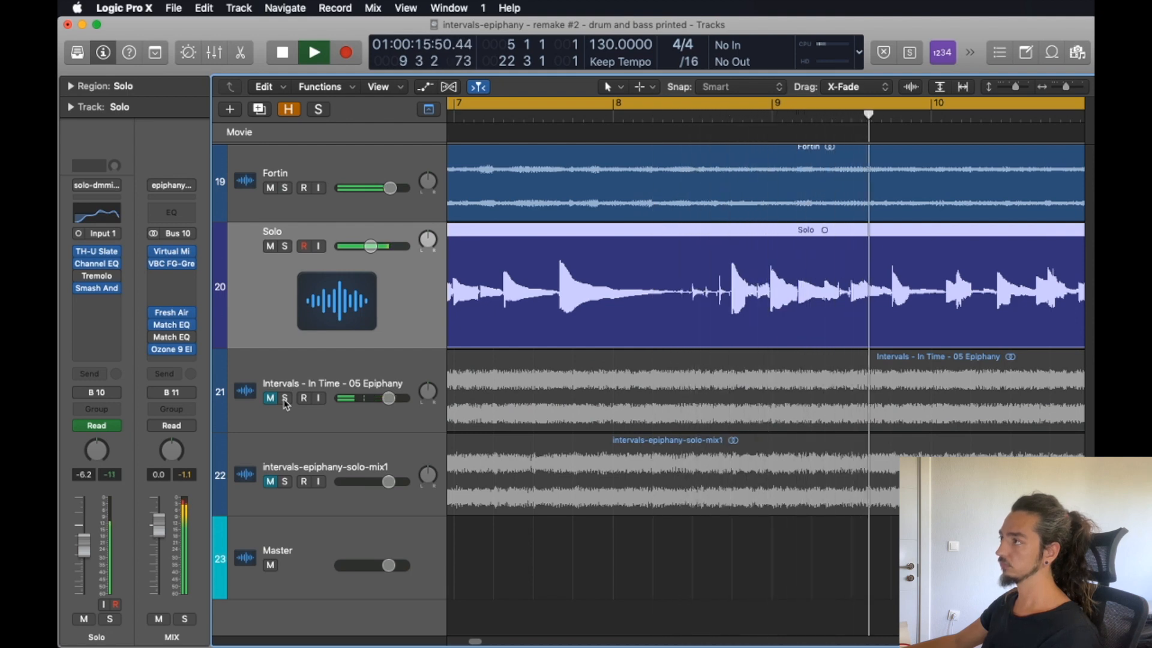
left_click(285, 398)
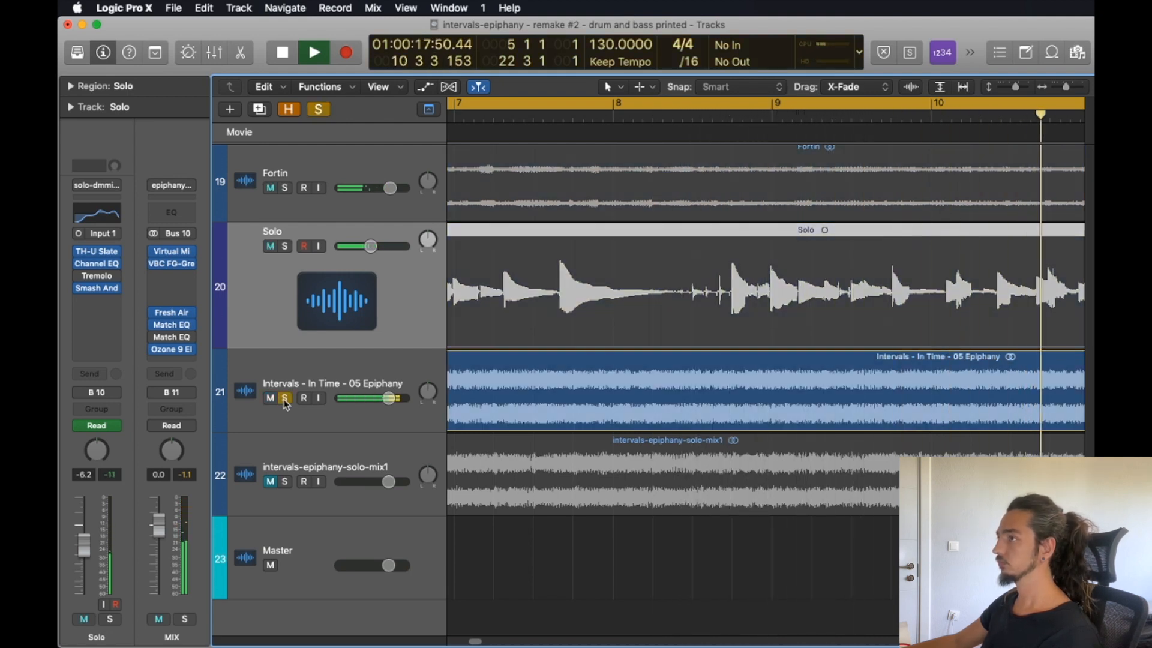
left_click(285, 398)
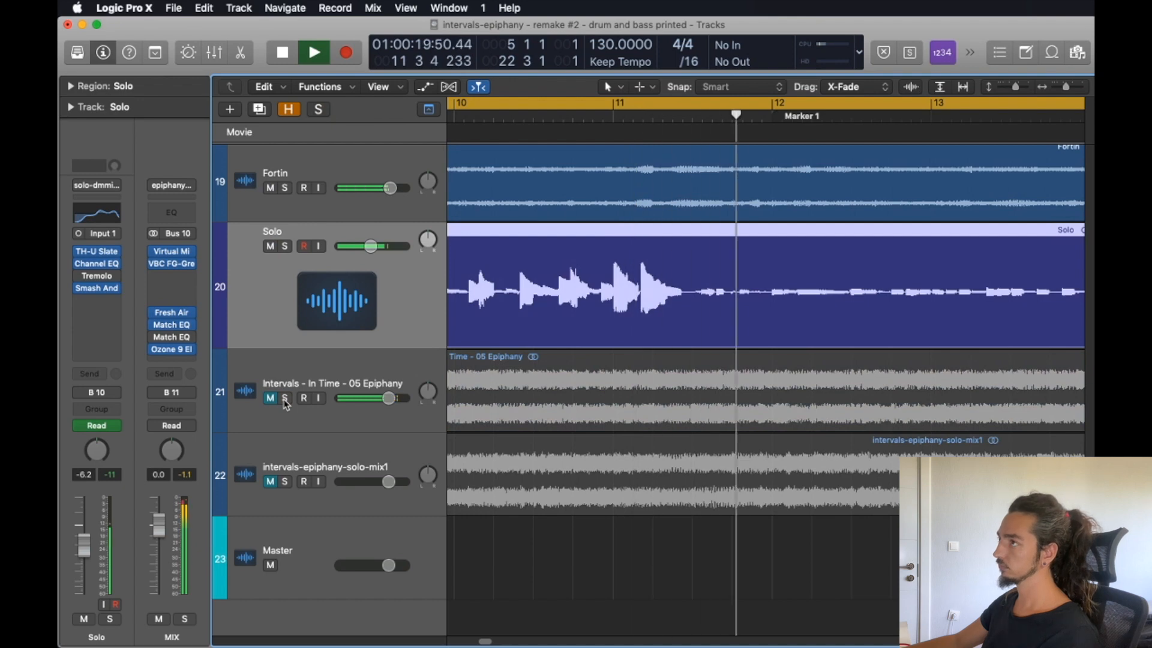
left_click(285, 399)
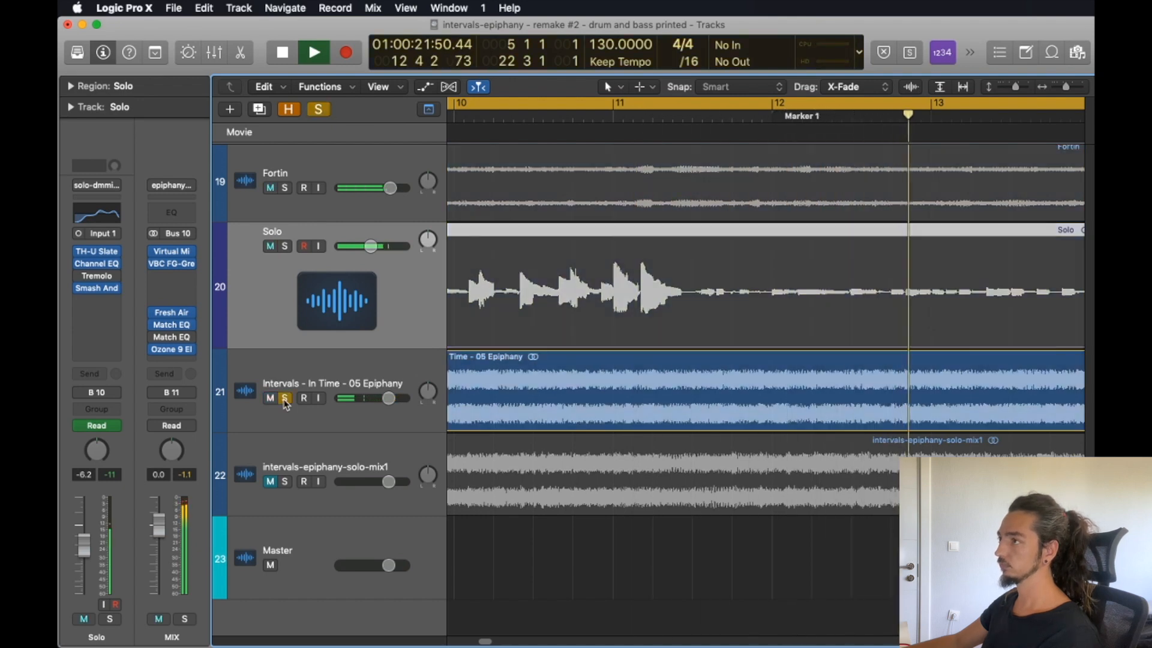
left_click(285, 398)
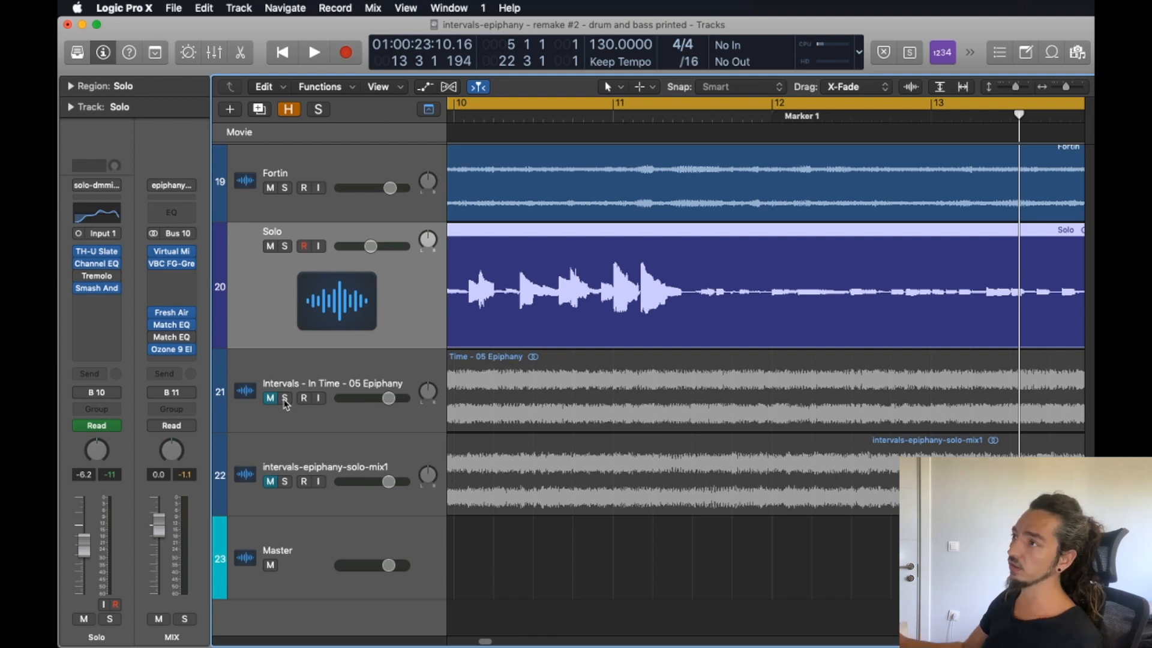
Bypass the first Match EQ on the MIX bus and compare the playback against the soloed Intervals - In Time - 05 Epiphany reference.
mouse_move(157, 327)
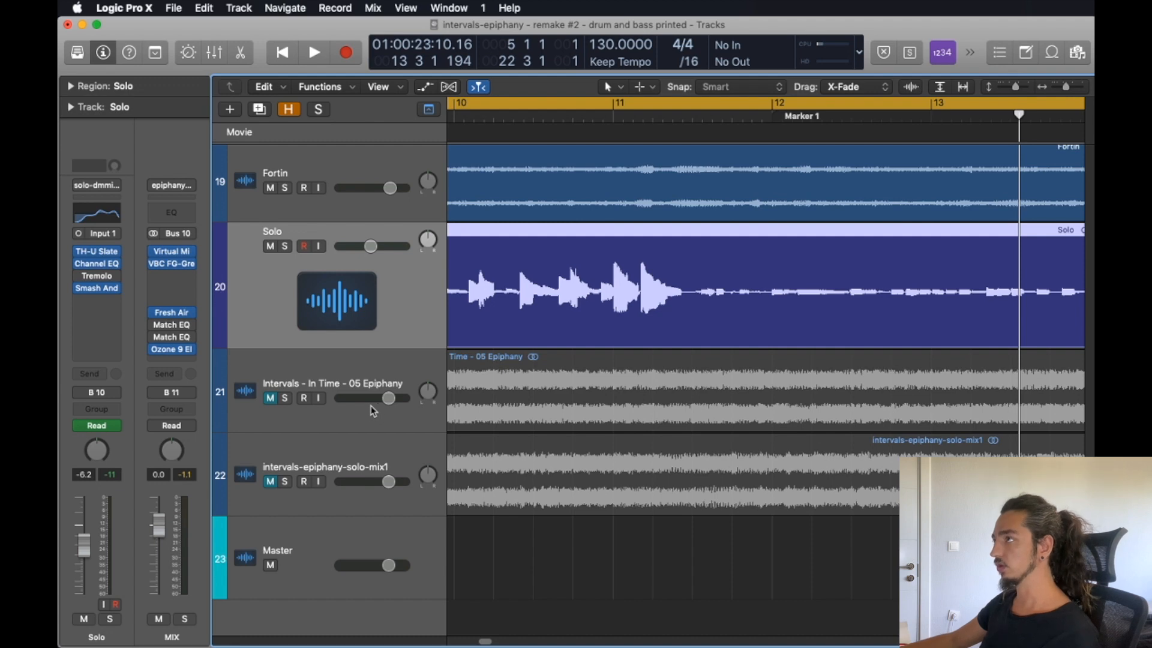
key("space")
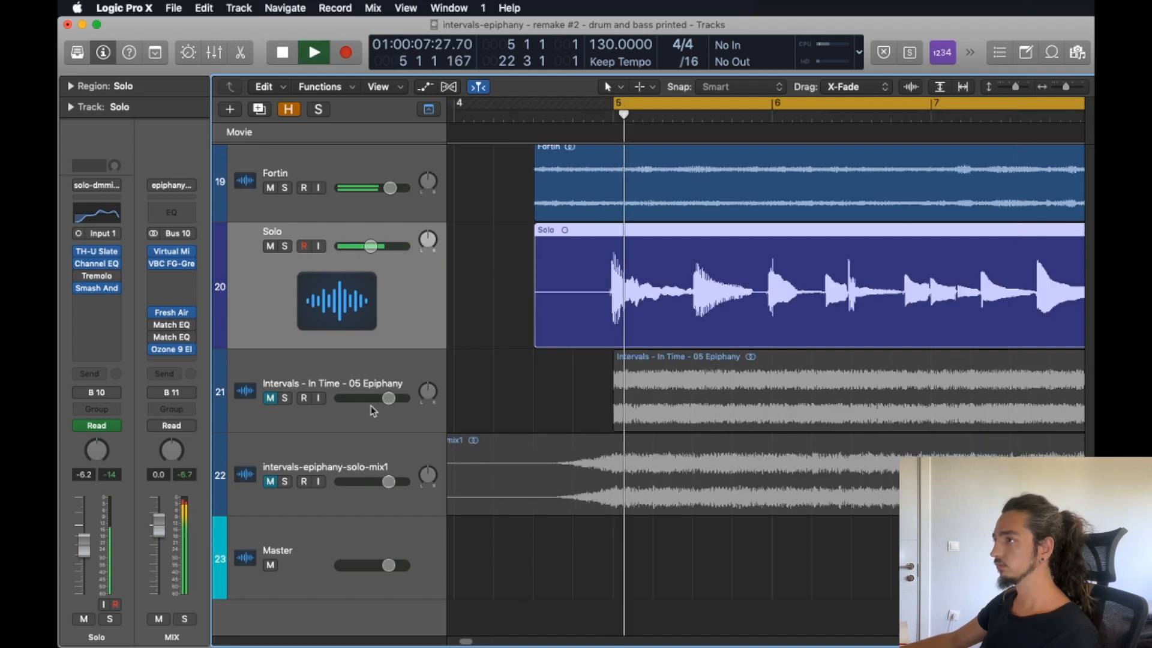
left_click(286, 400)
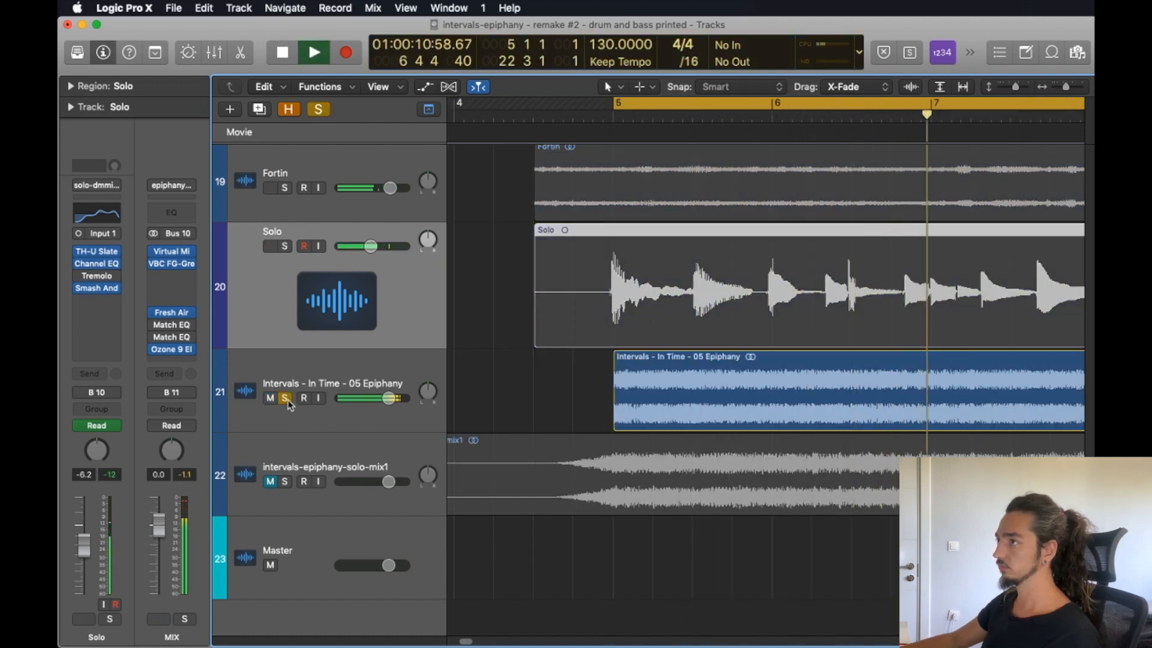
left_click(286, 399)
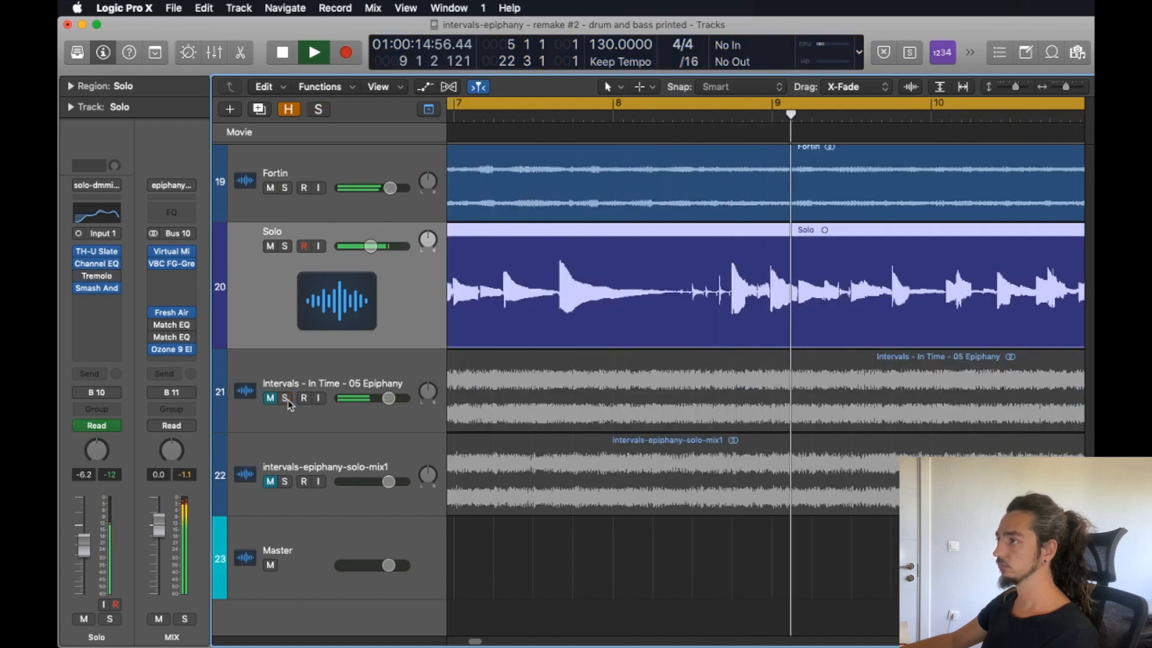
key("space")
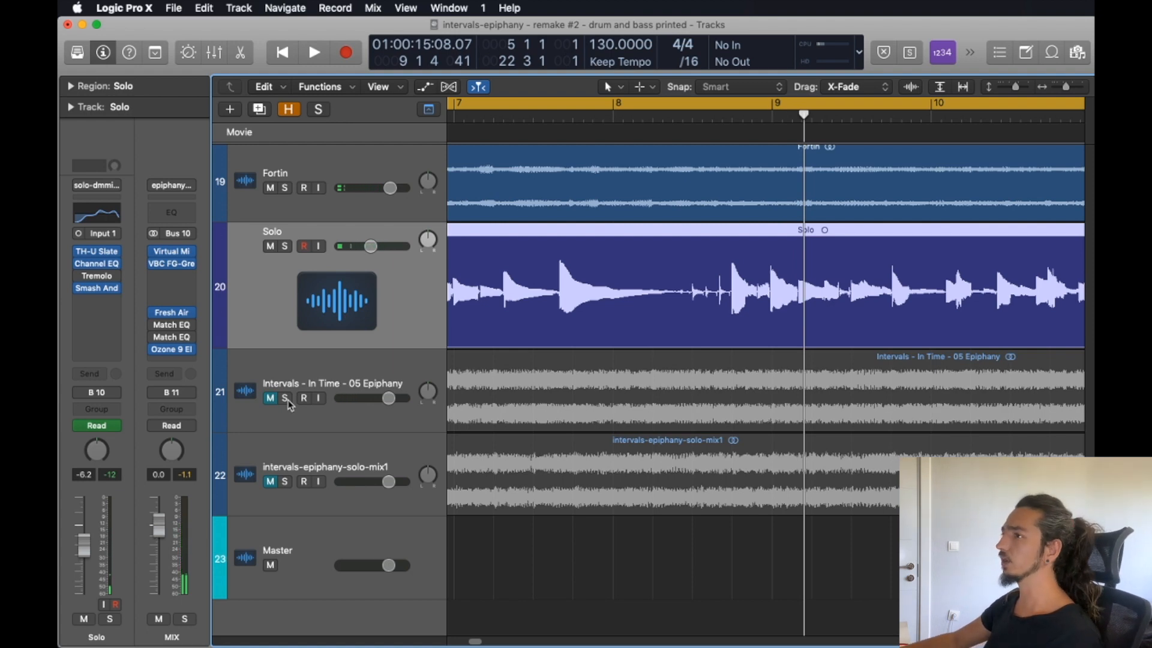
left_click_drag(181, 337, 154, 327)
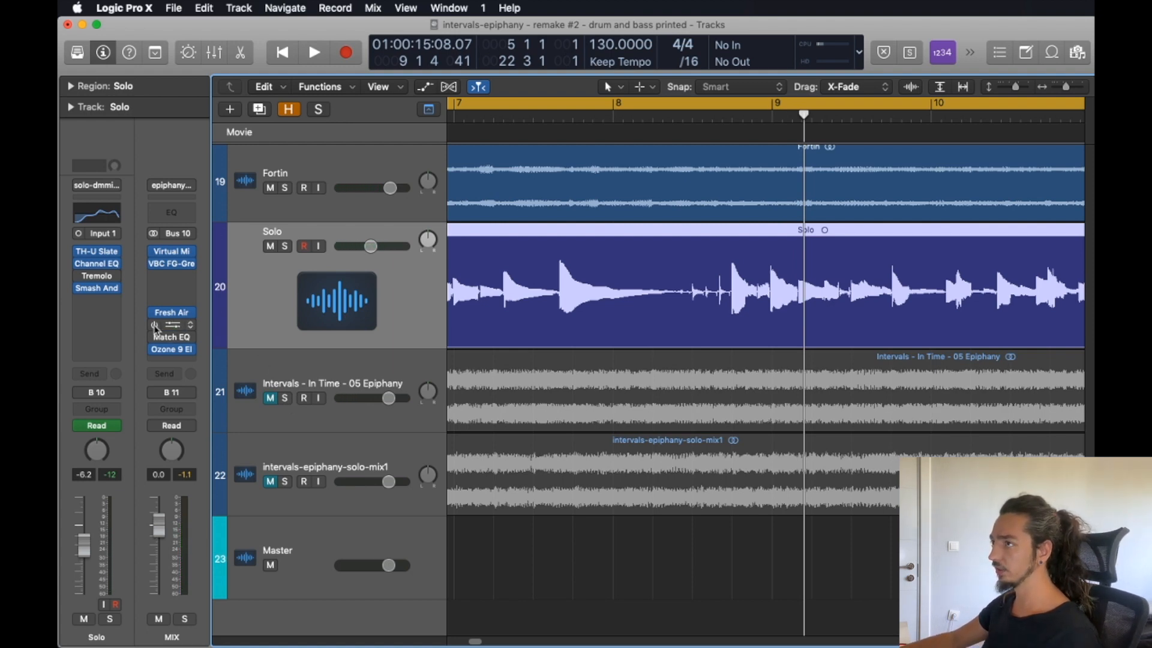
Re-enable the first Match EQ on the MIX bus and compare the playback against the soloed Intervals - In Time - 05 Epiphany reference.
key("space")
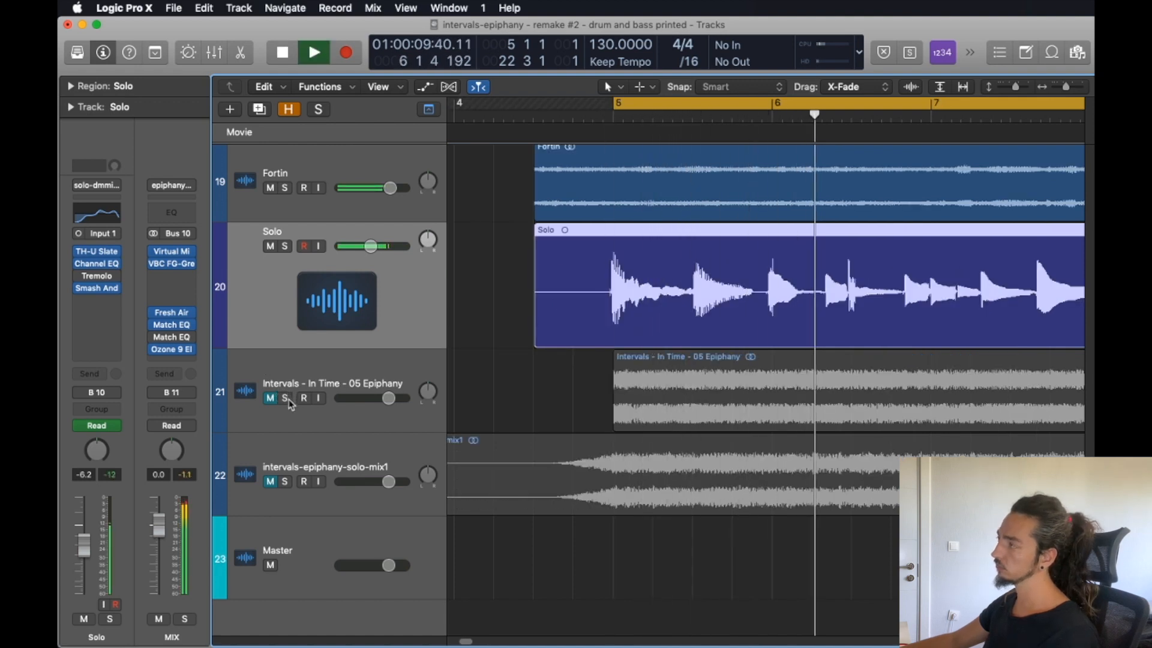
left_click(286, 398)
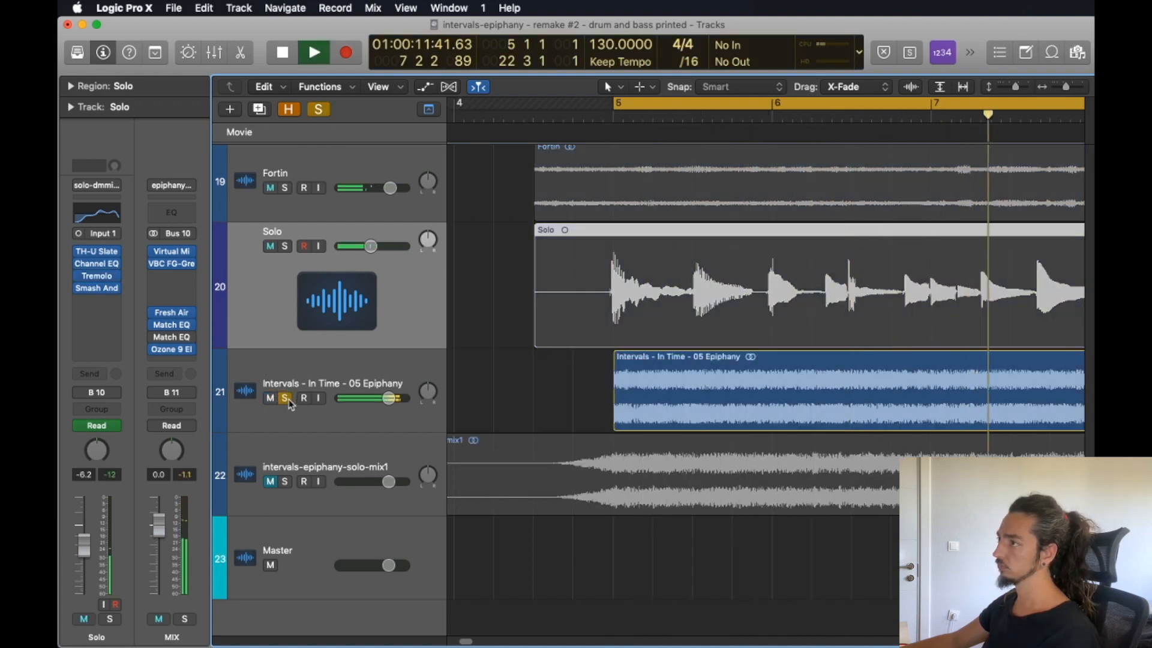
left_click(286, 399)
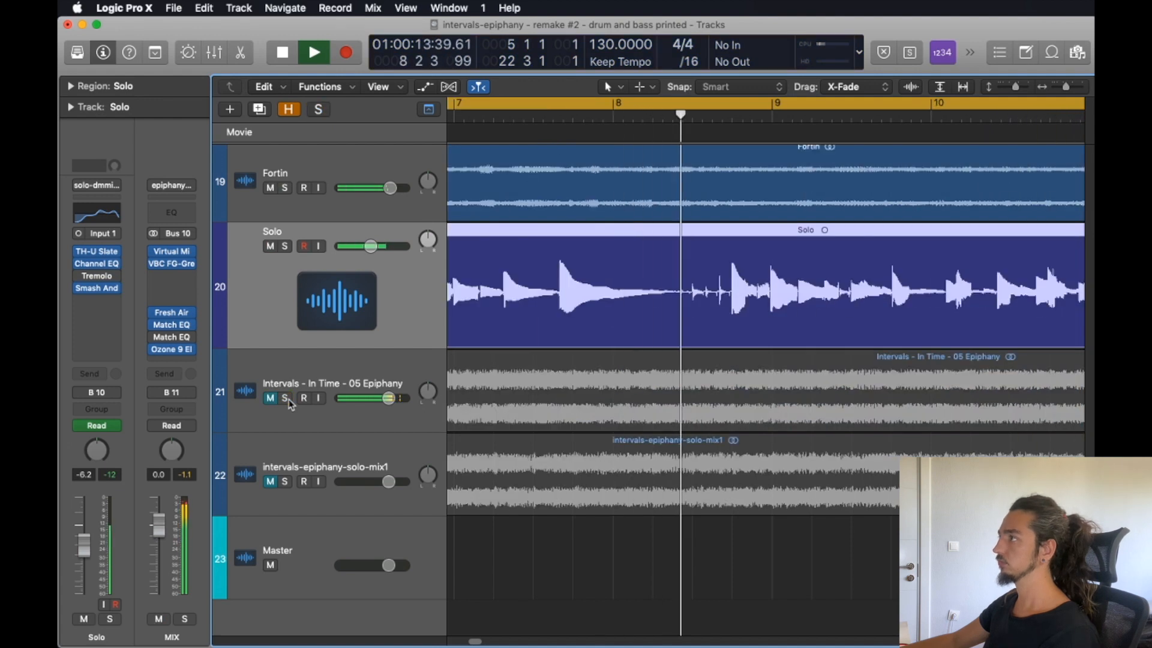
key("space")
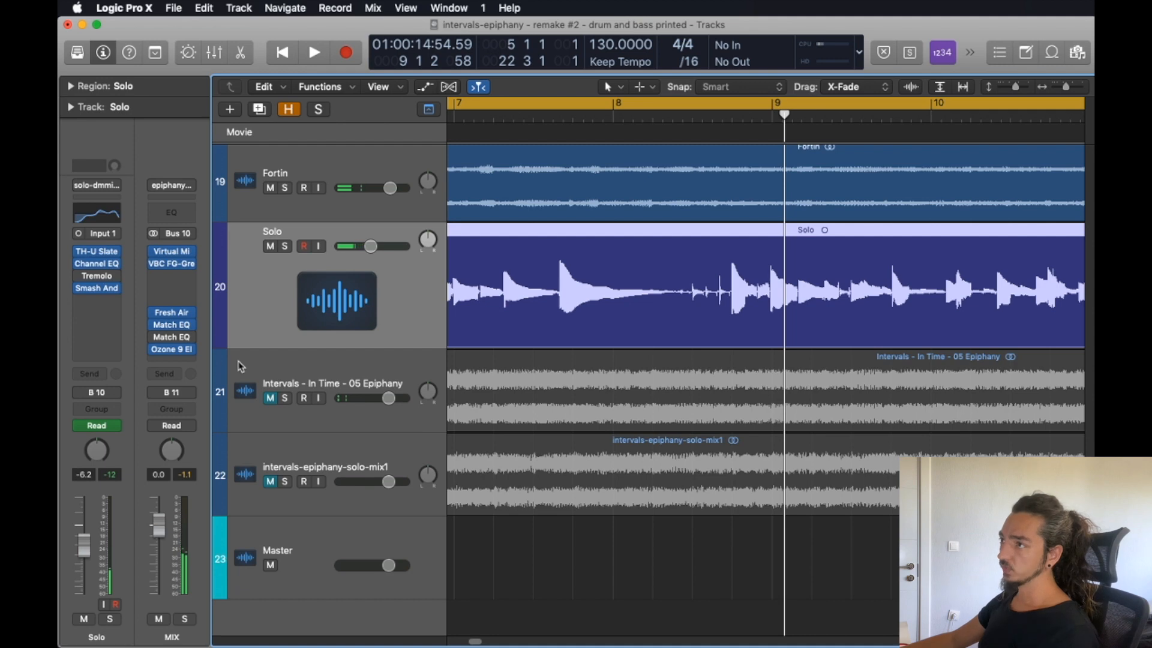
Inspect the Equalizer and Maximizer modules of Ozone 9 Elements on the MIX bus, and close the plug-in.
left_click(178, 356)
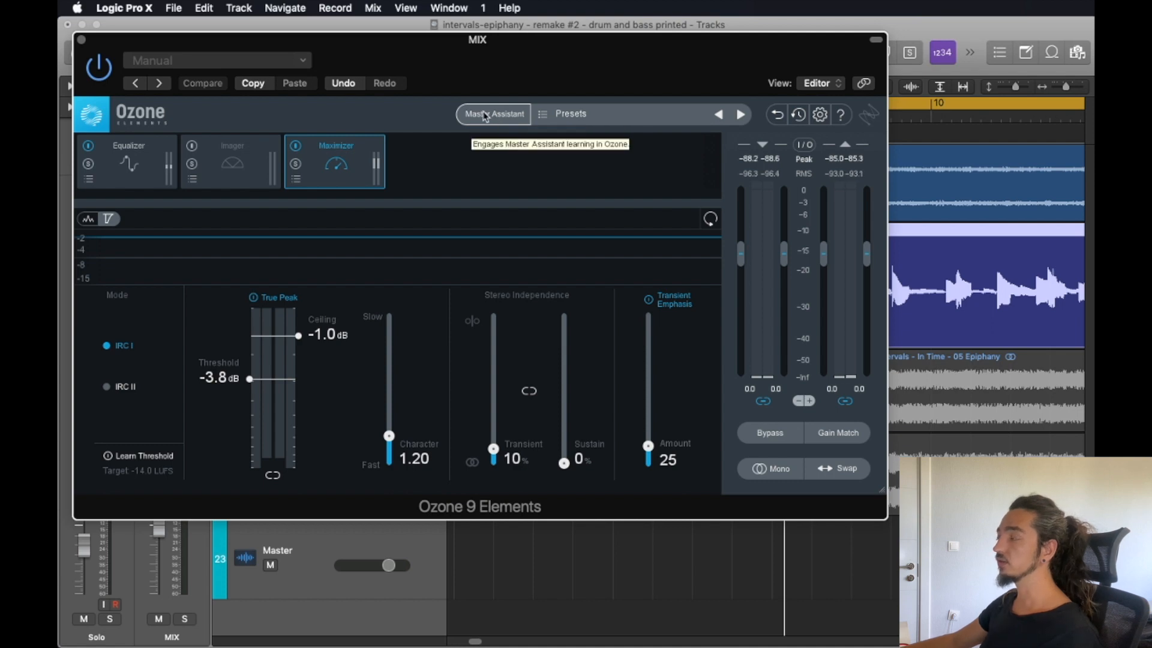
left_click(148, 163)
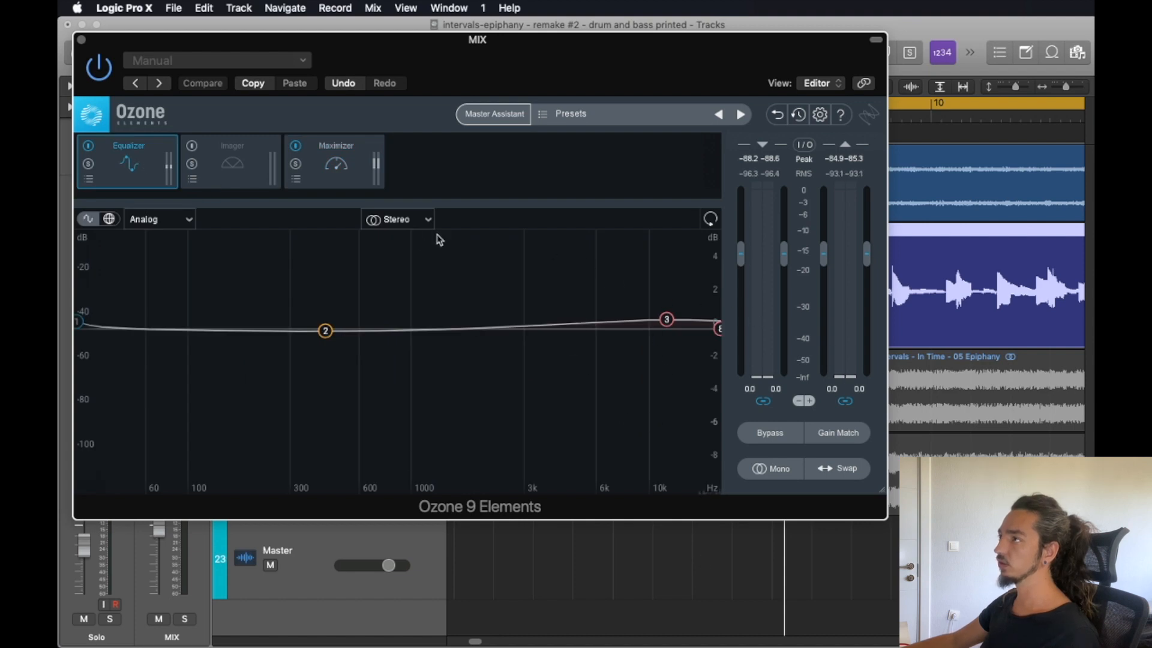
left_click(333, 167)
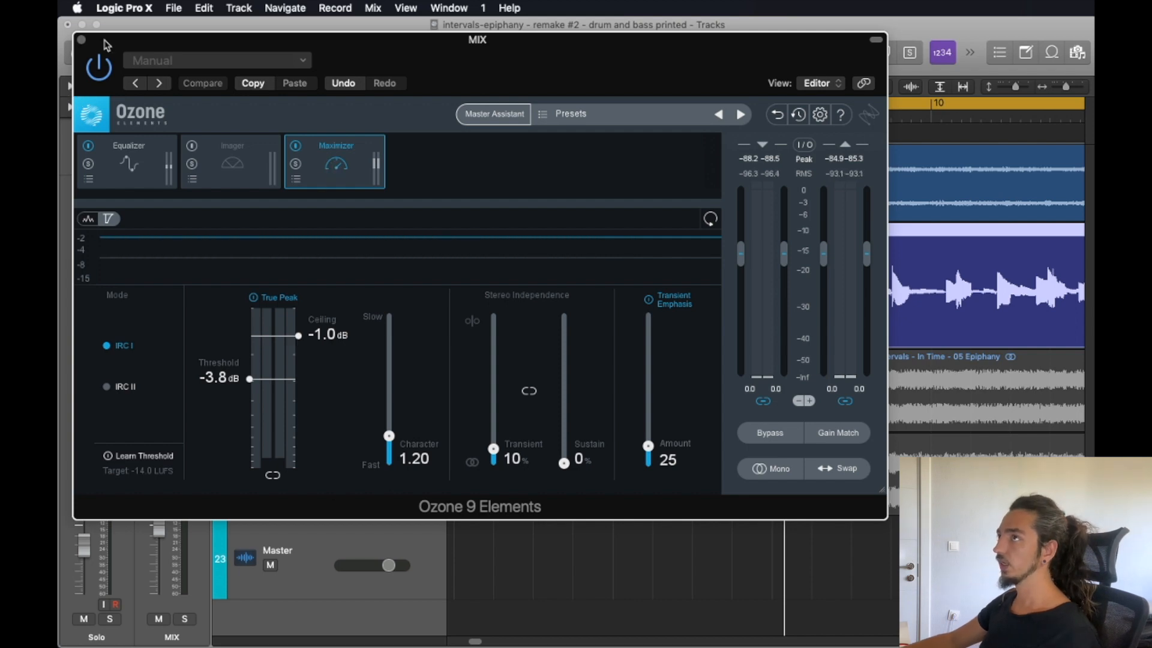
left_click(81, 39)
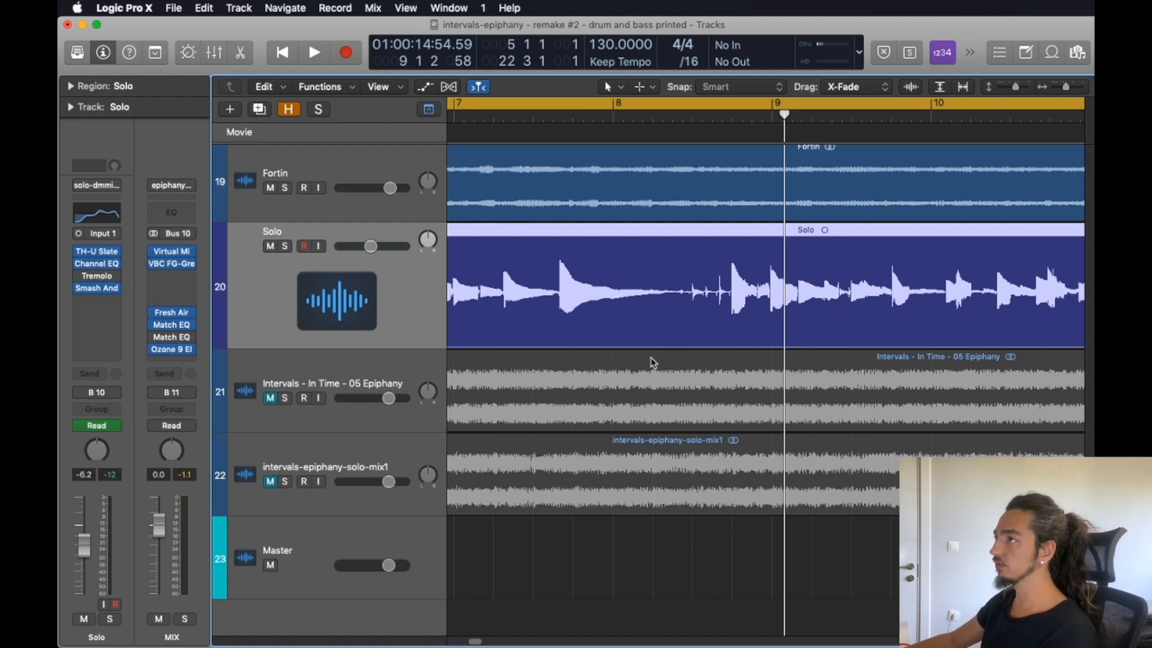
Play back the full remake mix from bar 5 while looking over the drum, bass, guitar and solo tracks.
key("shift+space")
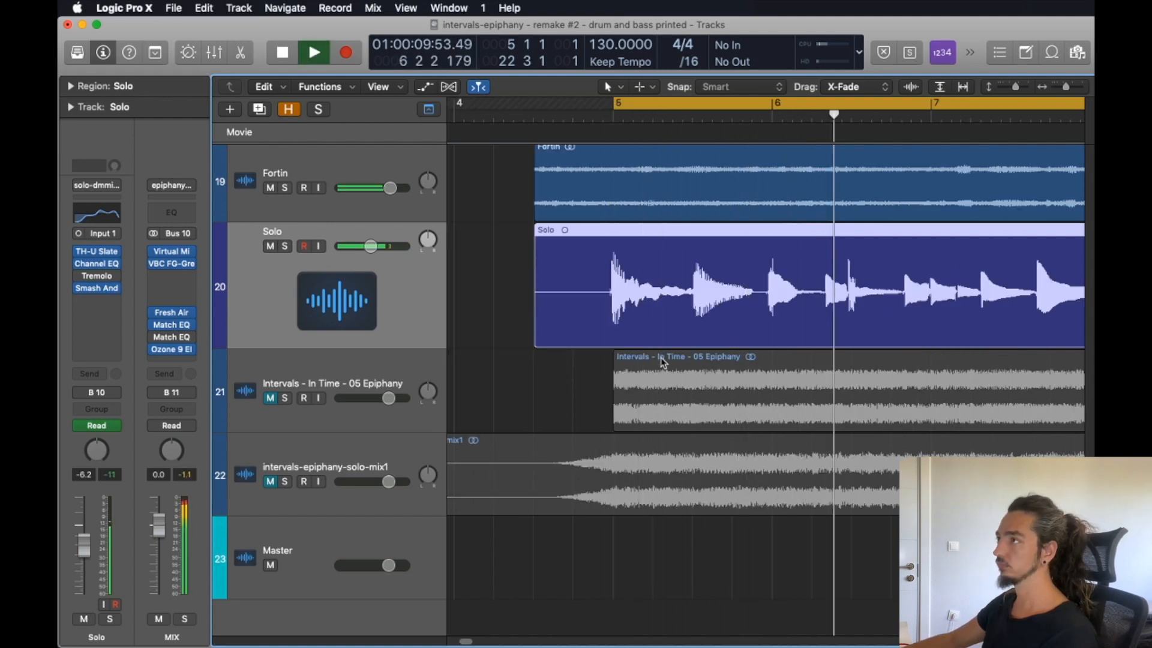
scroll(661, 358, "down", 5)
scroll(660, 358, "right", 7)
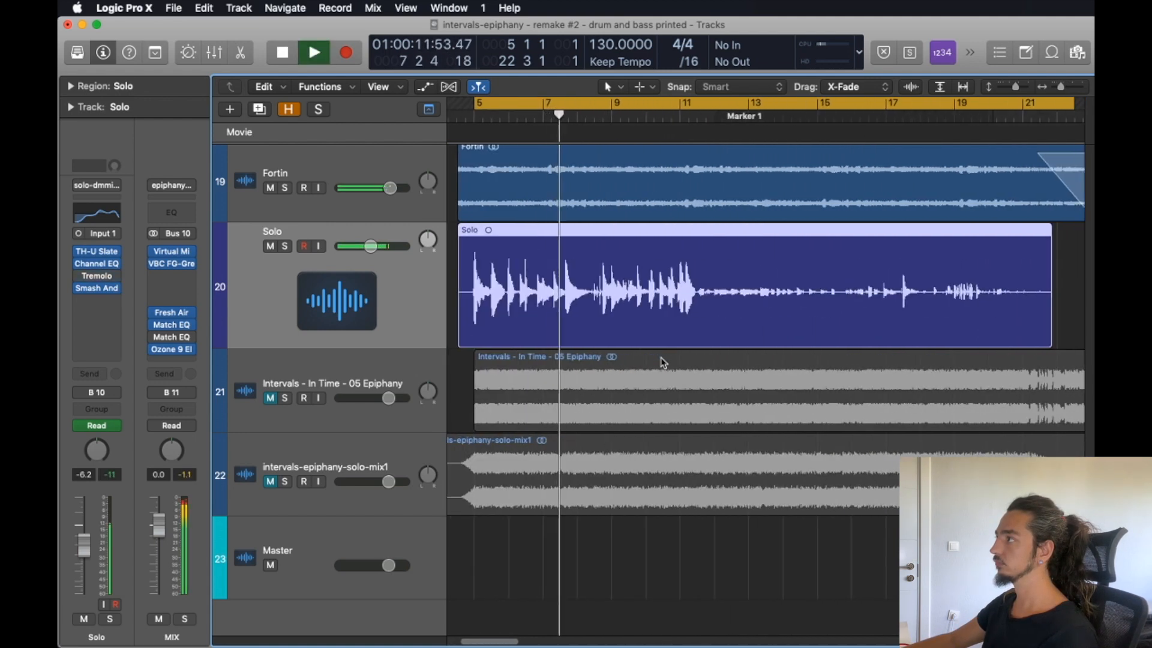
scroll(660, 357, "left", 7)
scroll(660, 357, "up", 15)
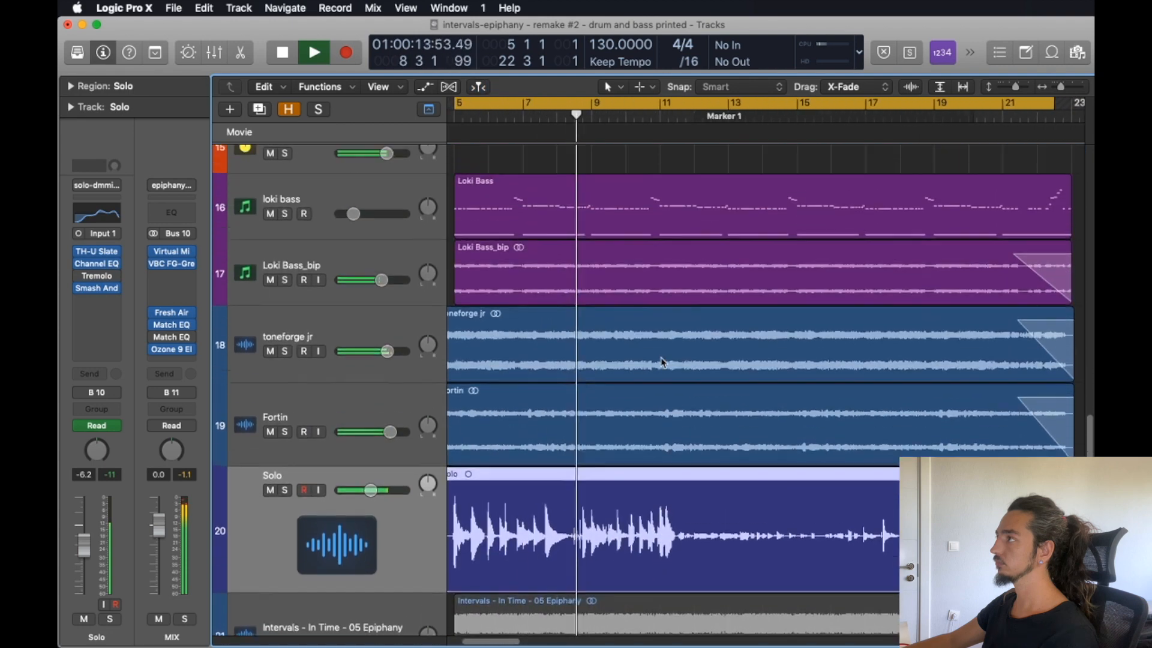
scroll(661, 363, "up", 5)
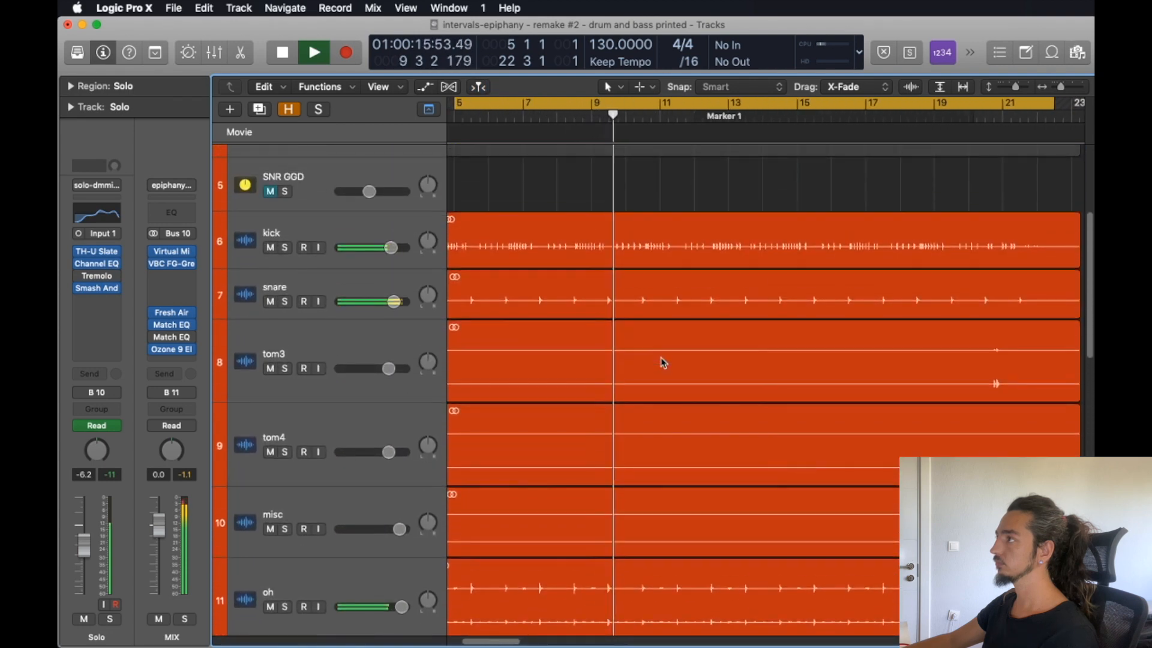
scroll(660, 363, "down", 4)
scroll(661, 363, "down", 1)
scroll(663, 361, "down", 6)
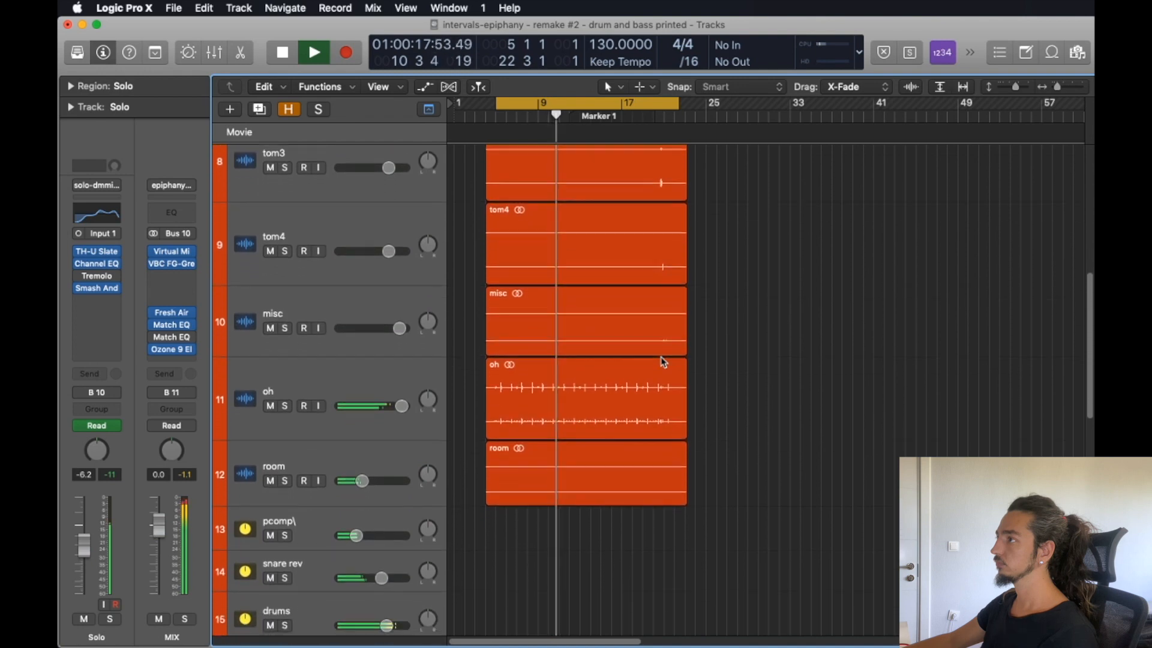
scroll(663, 362, "down", 3)
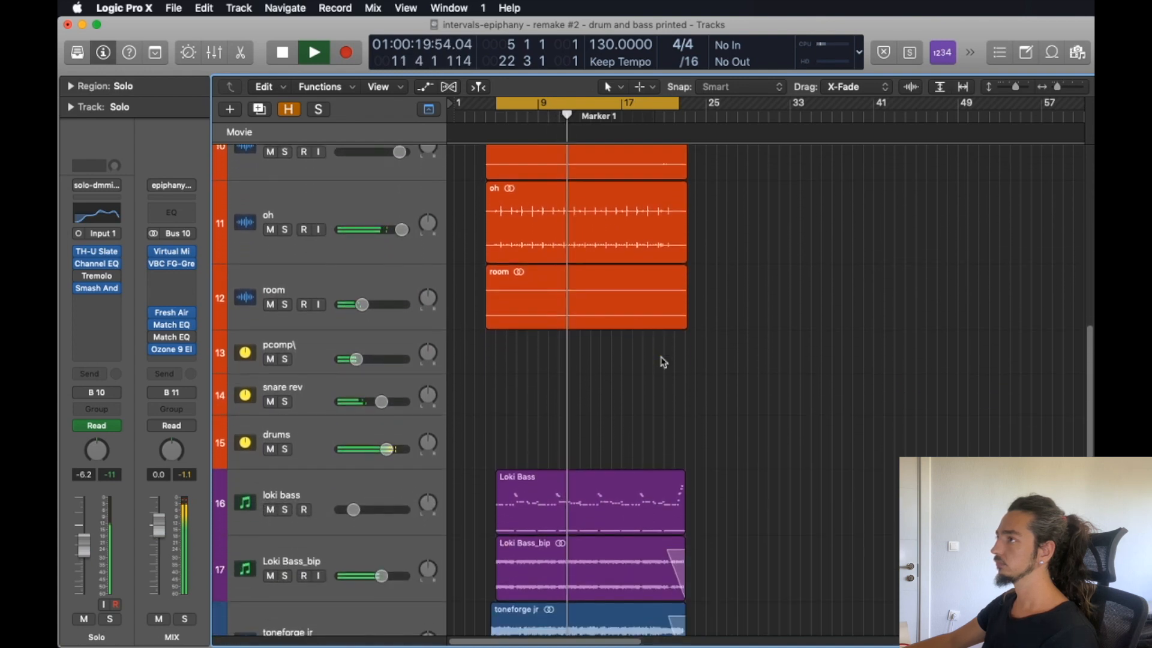
scroll(663, 362, "down", 8)
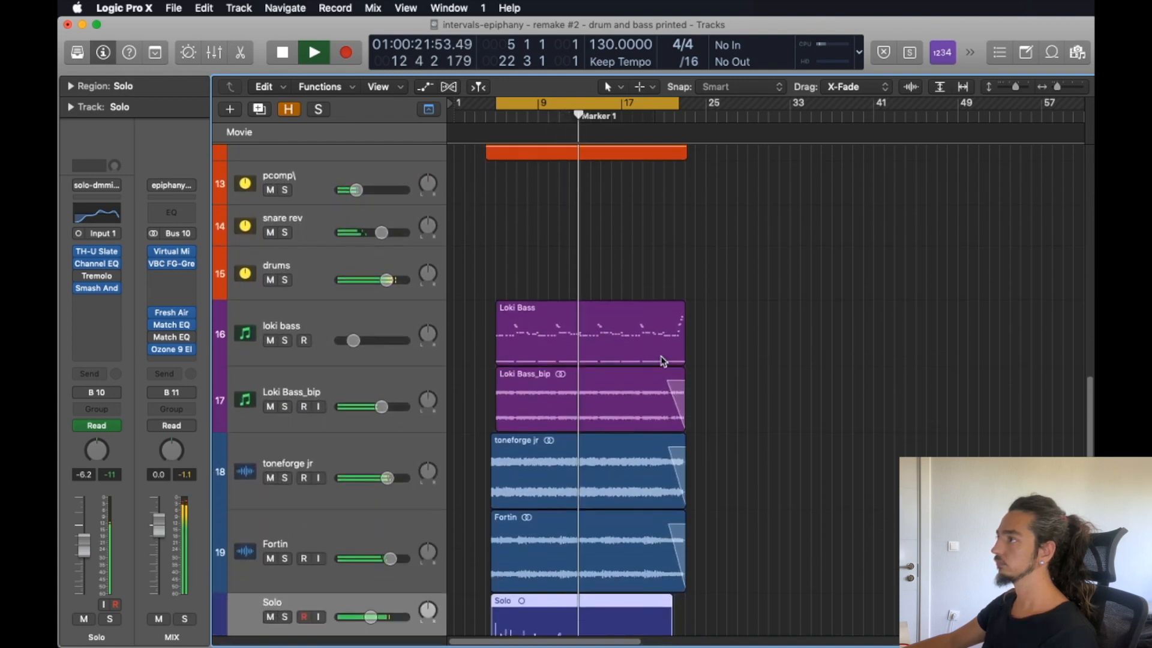
scroll(663, 360, "down", 6)
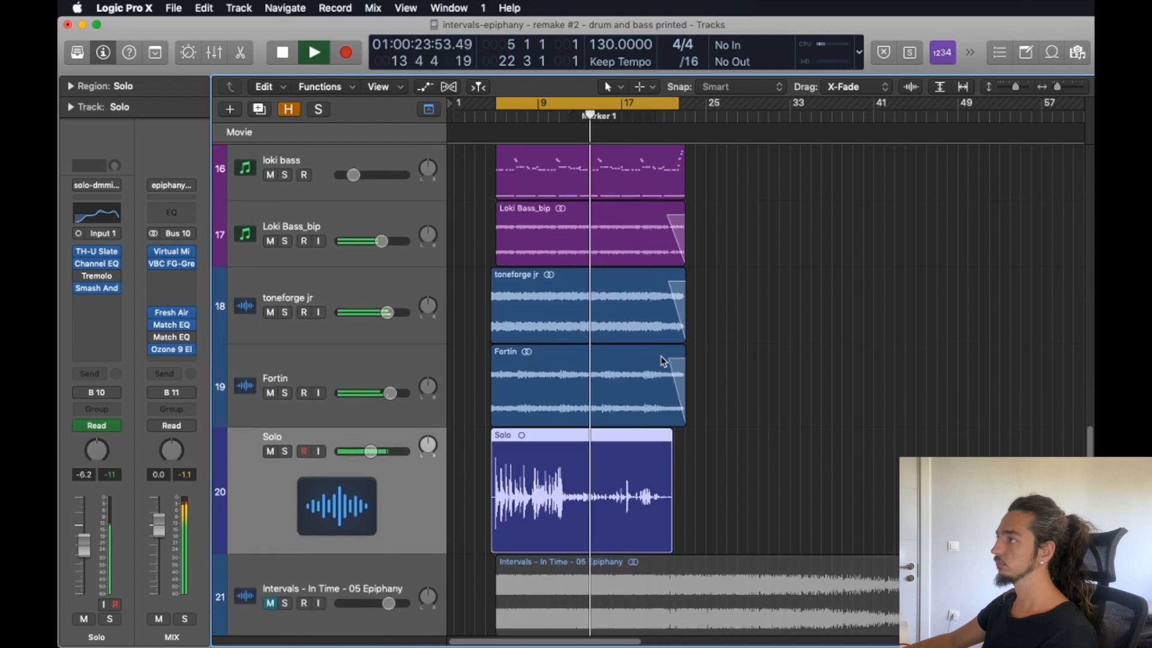
scroll(663, 360, "down", 3)
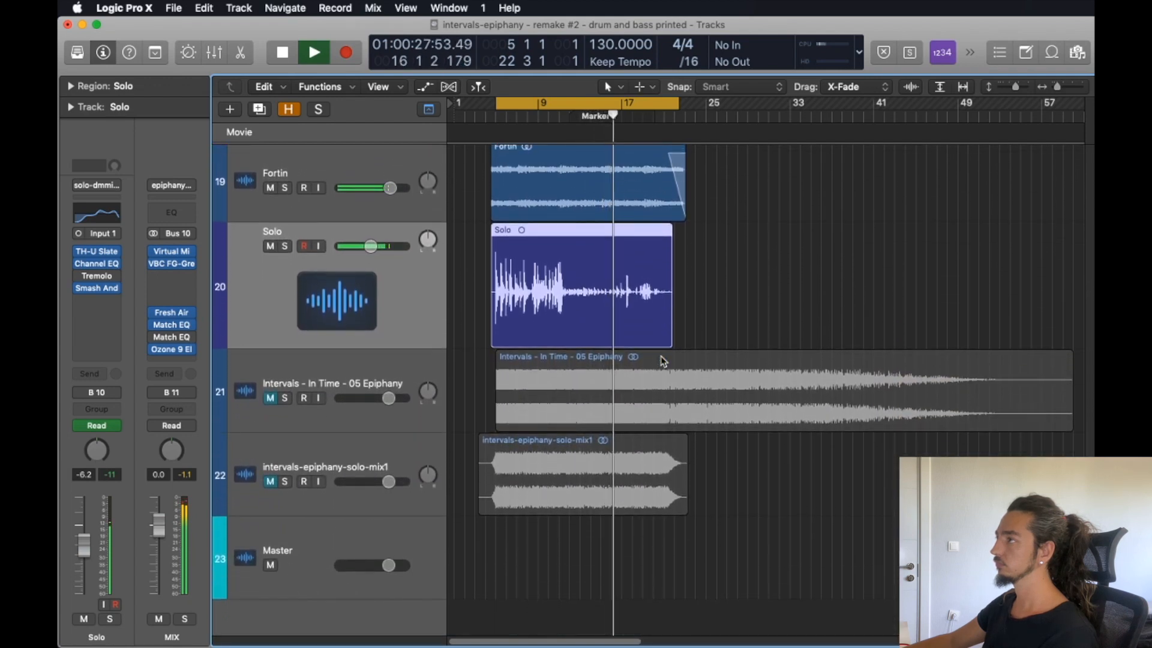
key("space")
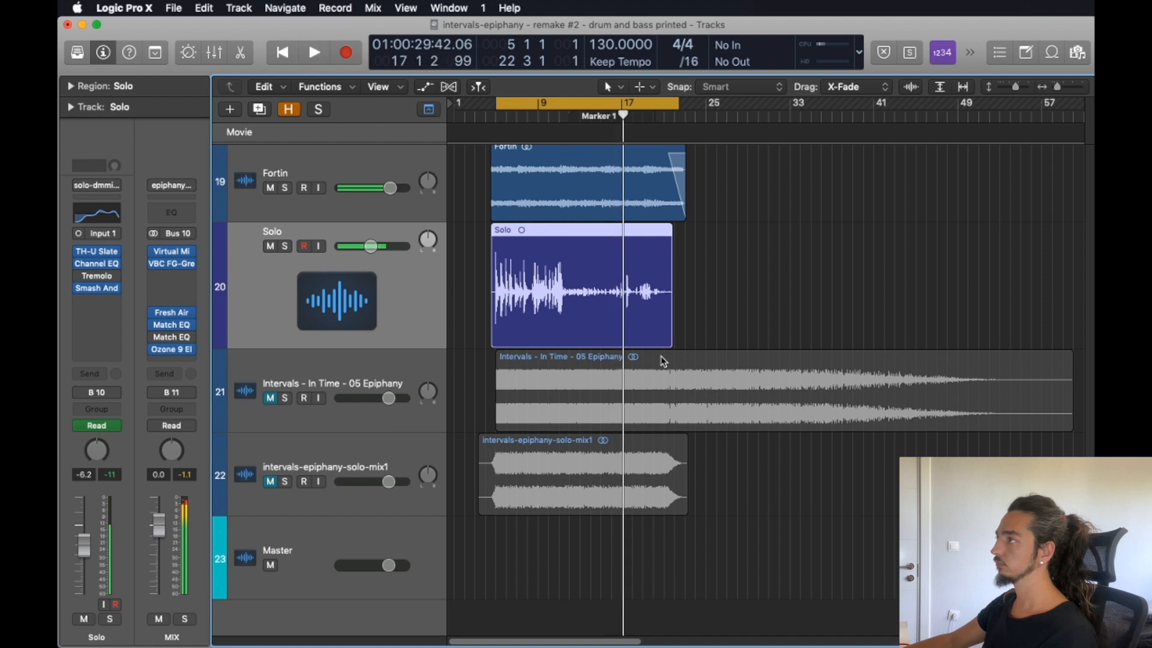
Compare intervals-epiphany-solo-mix1 with the Intervals - In Time - 05 Epiphany reference by alternating their solos during playback, and leave both muted and unsoloed.
left_click(587, 474)
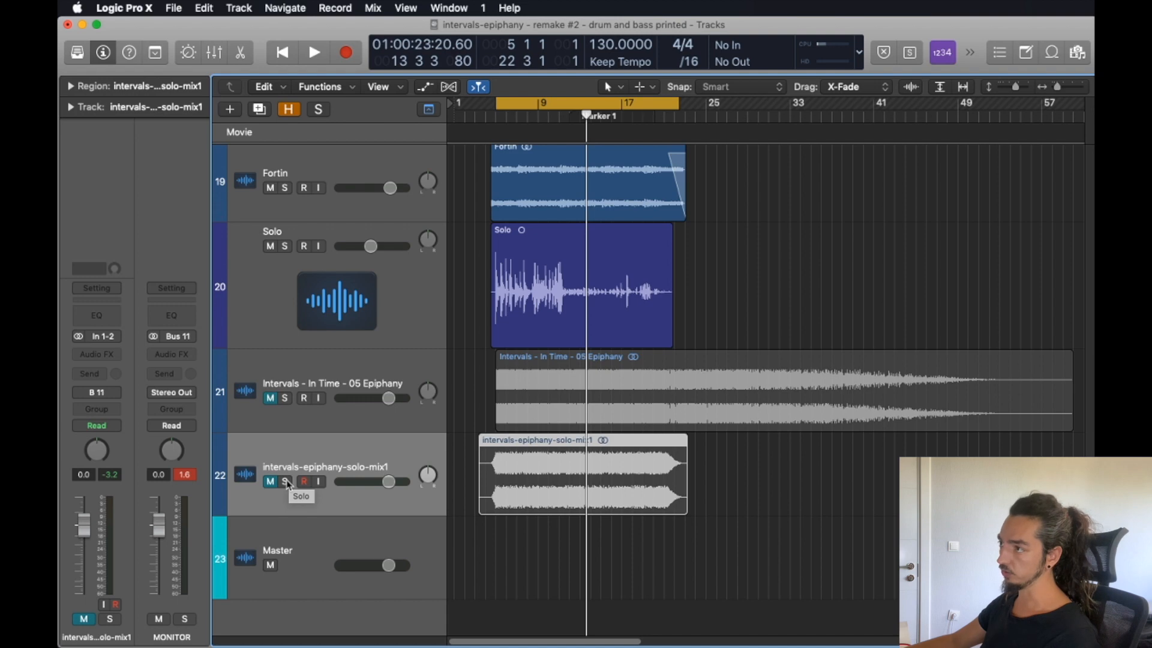
left_click(285, 482)
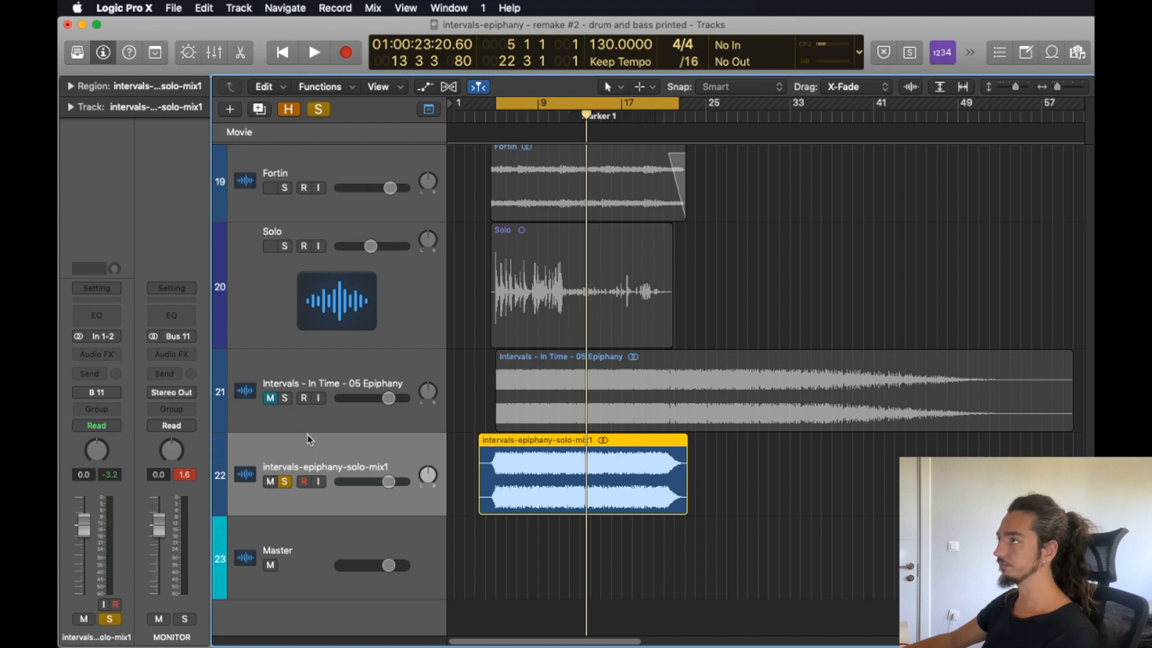
key("space")
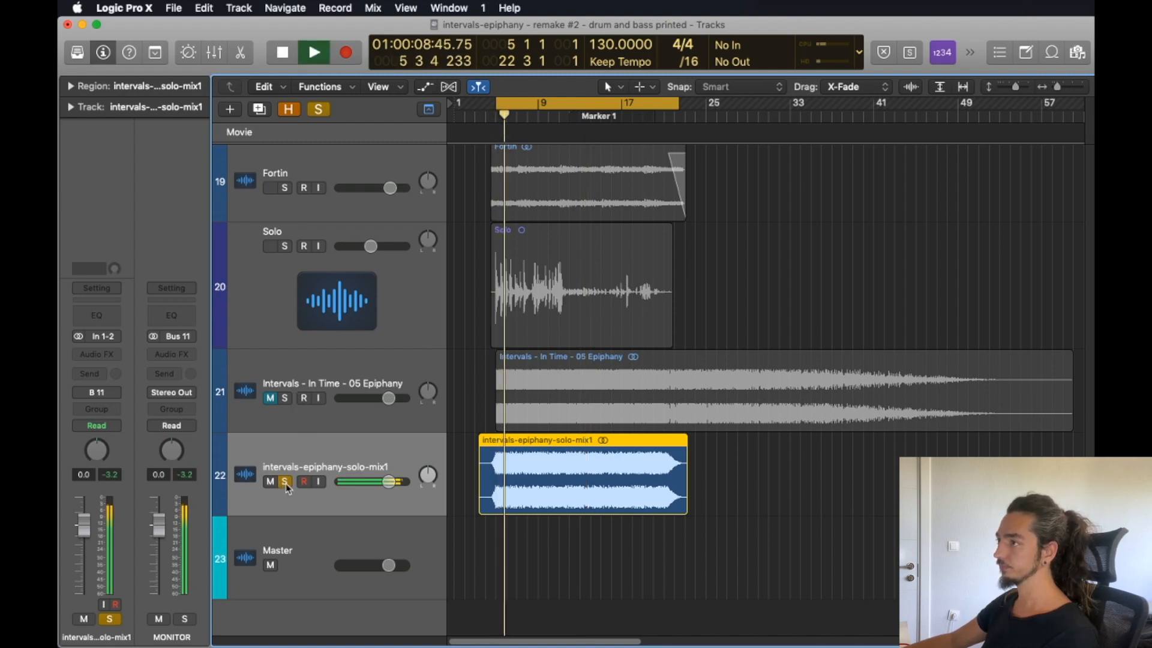
left_click(285, 398, "alt")
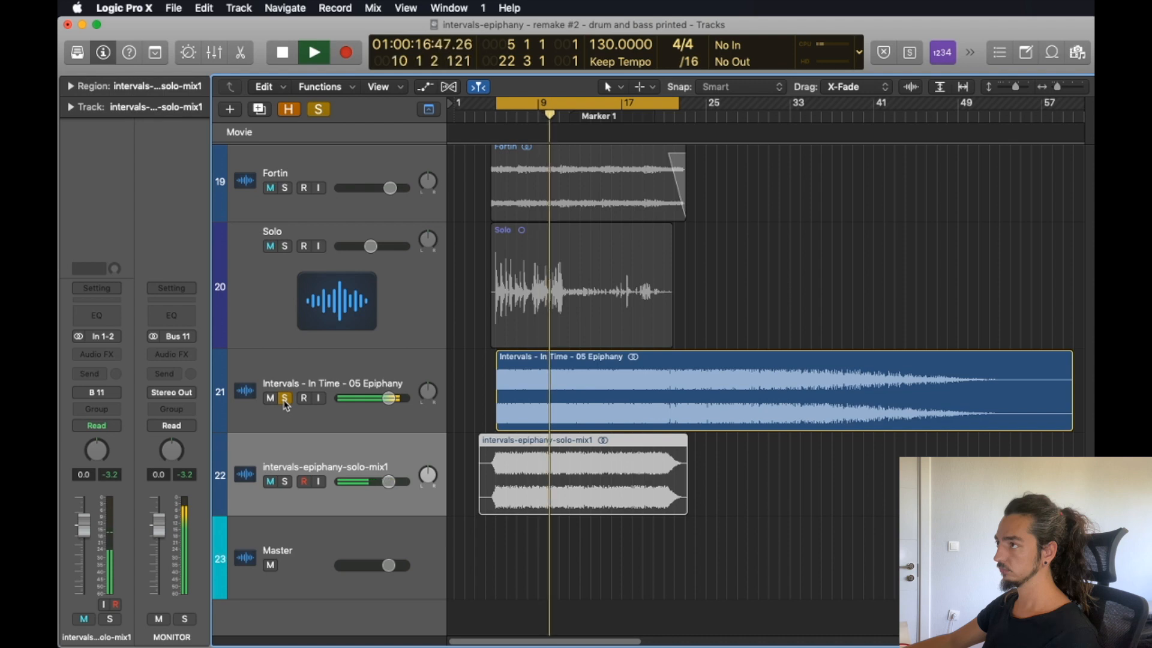
left_click(285, 481, "alt")
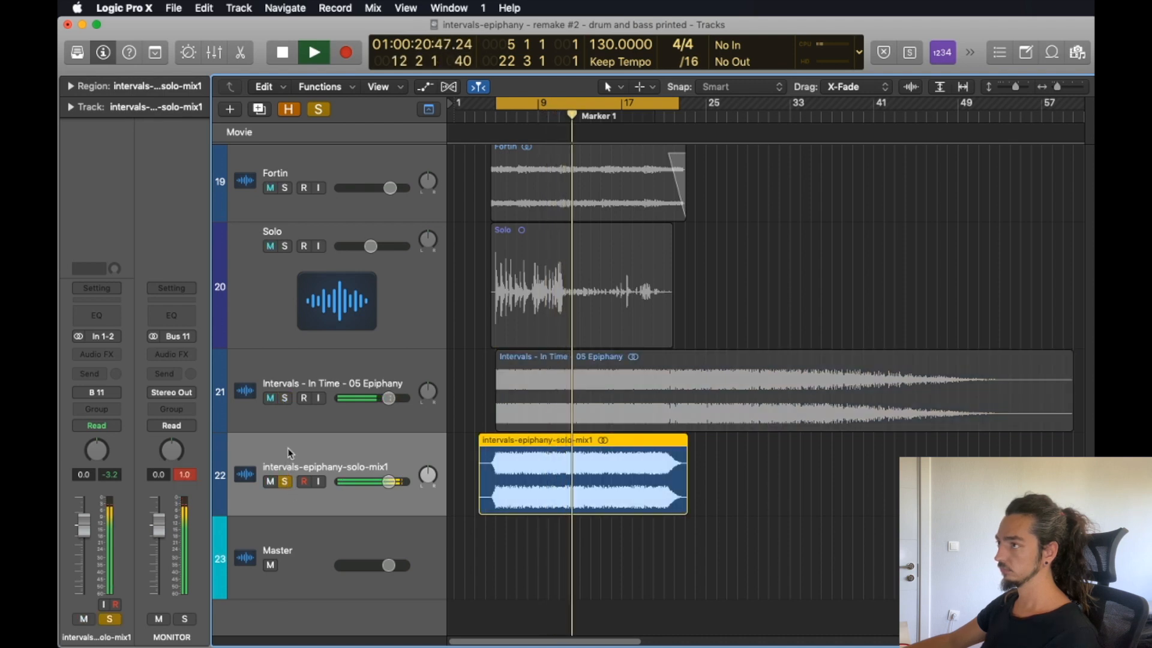
left_click(285, 398, "alt")
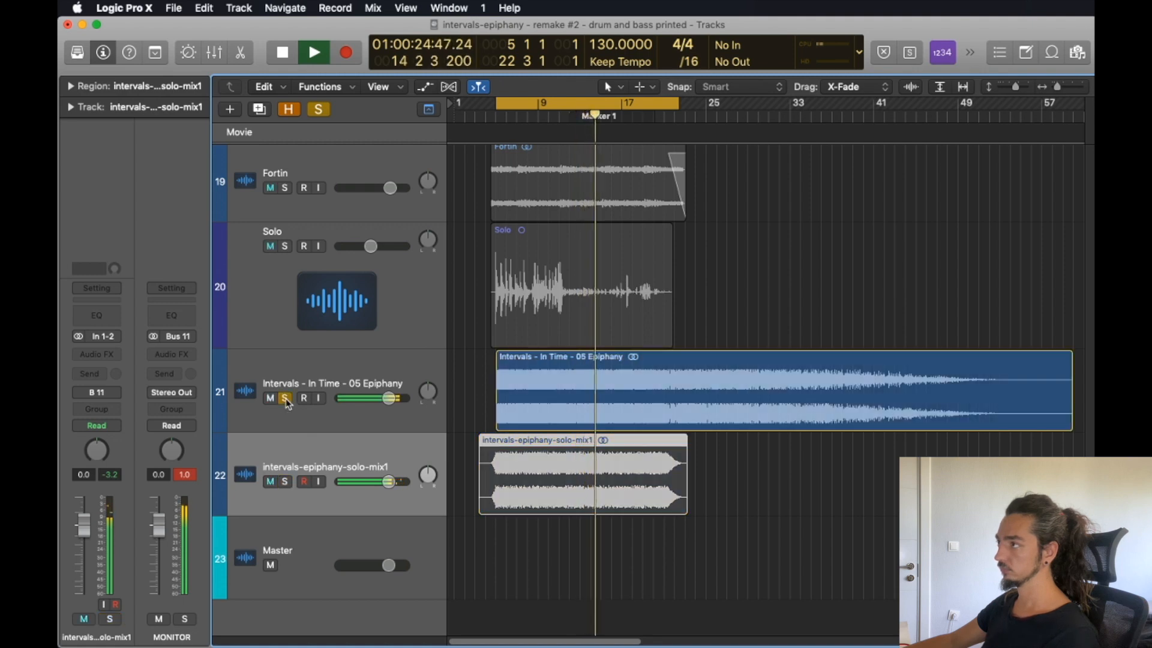
key("space")
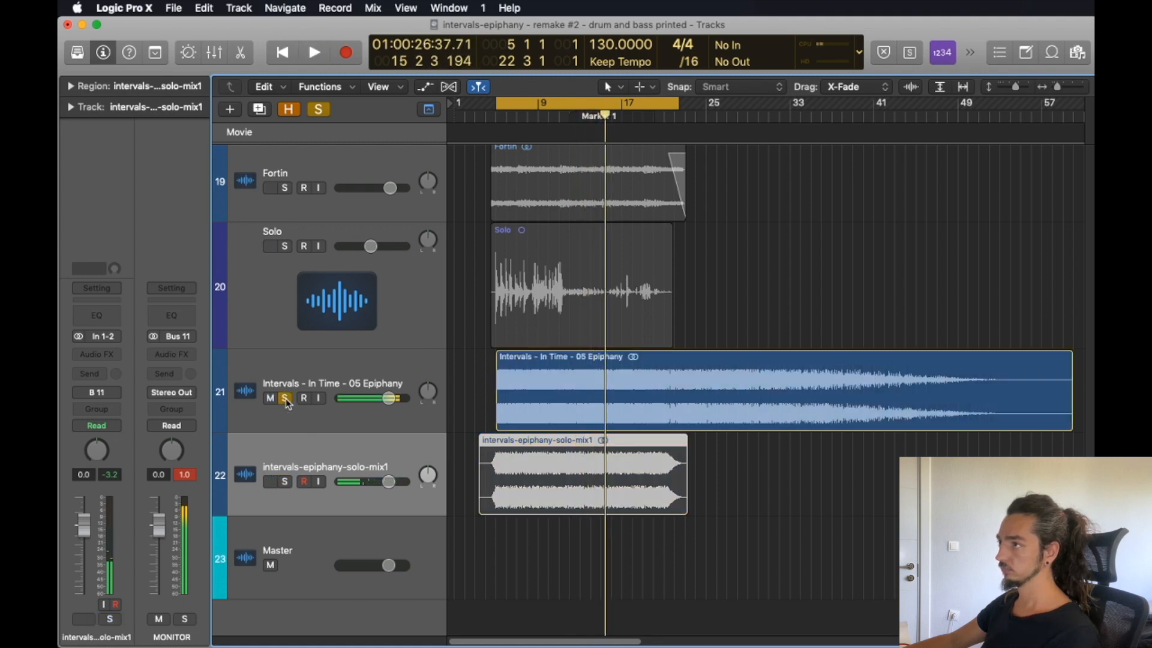
left_click(286, 400)
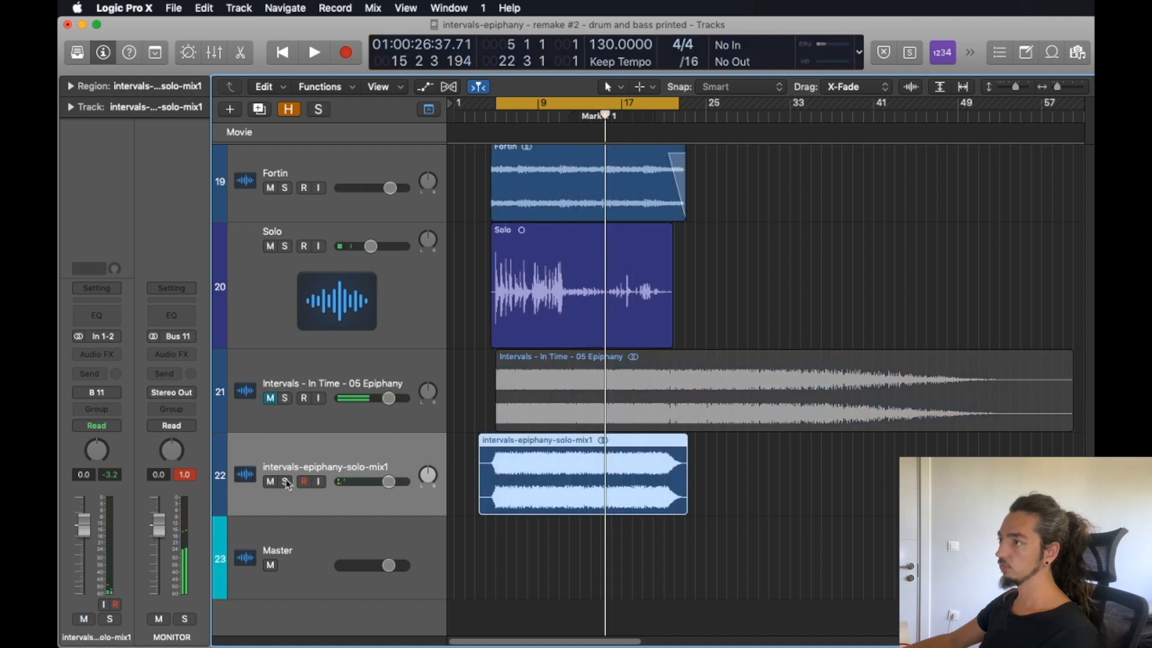
key("ctrl+m")
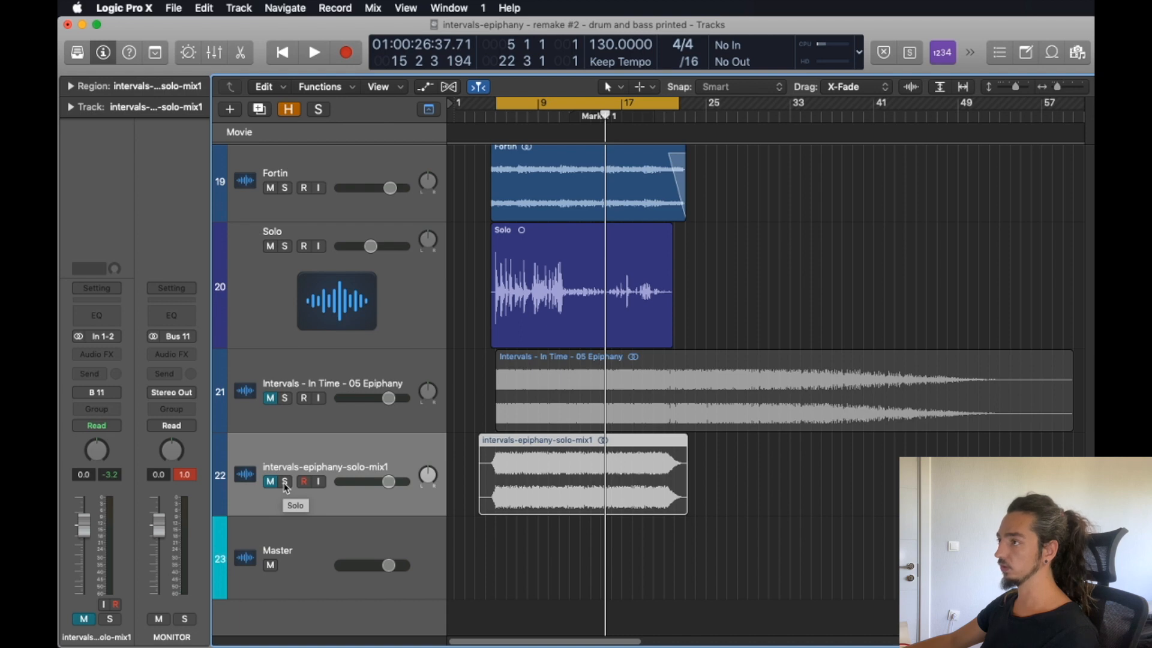
Play the current mix and compare it by toggling solo on intervals-epiphany-solo-mix1, and on the Intervals - In Time - 05 Epiphany reference.
key("space")
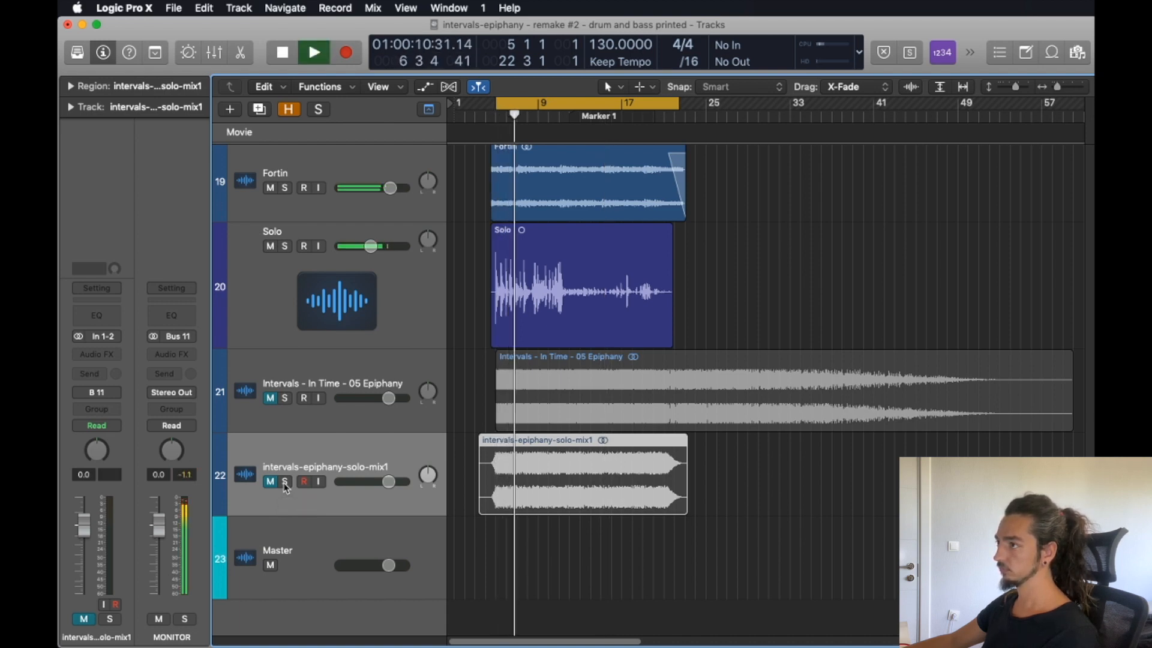
left_click(285, 482)
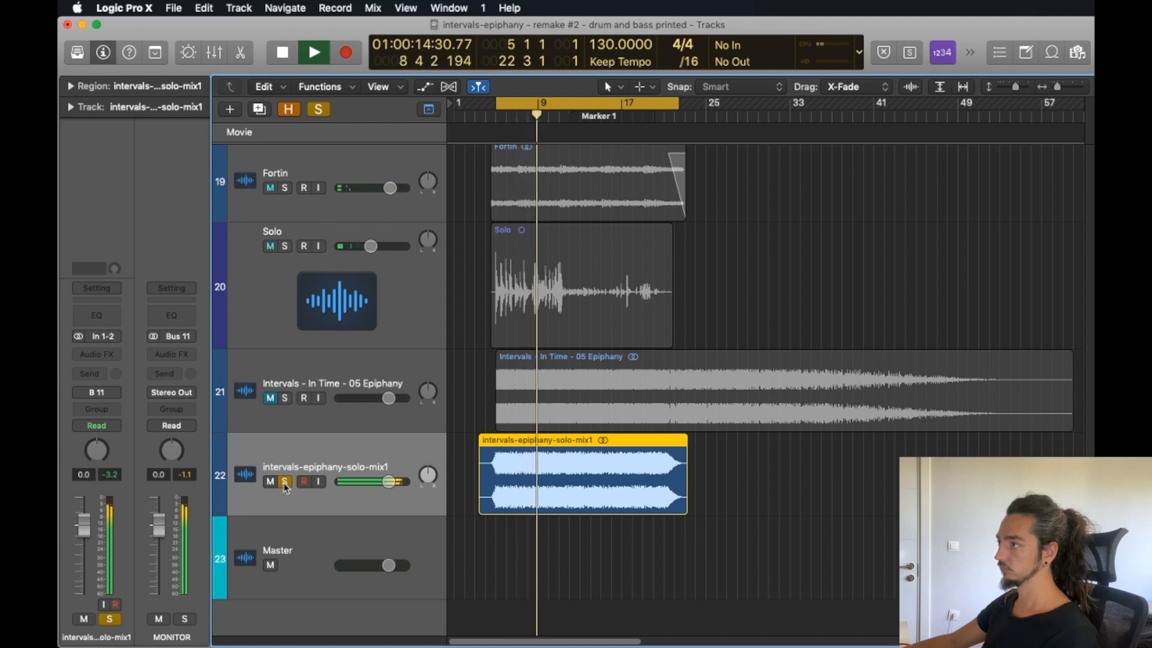
left_click(285, 482)
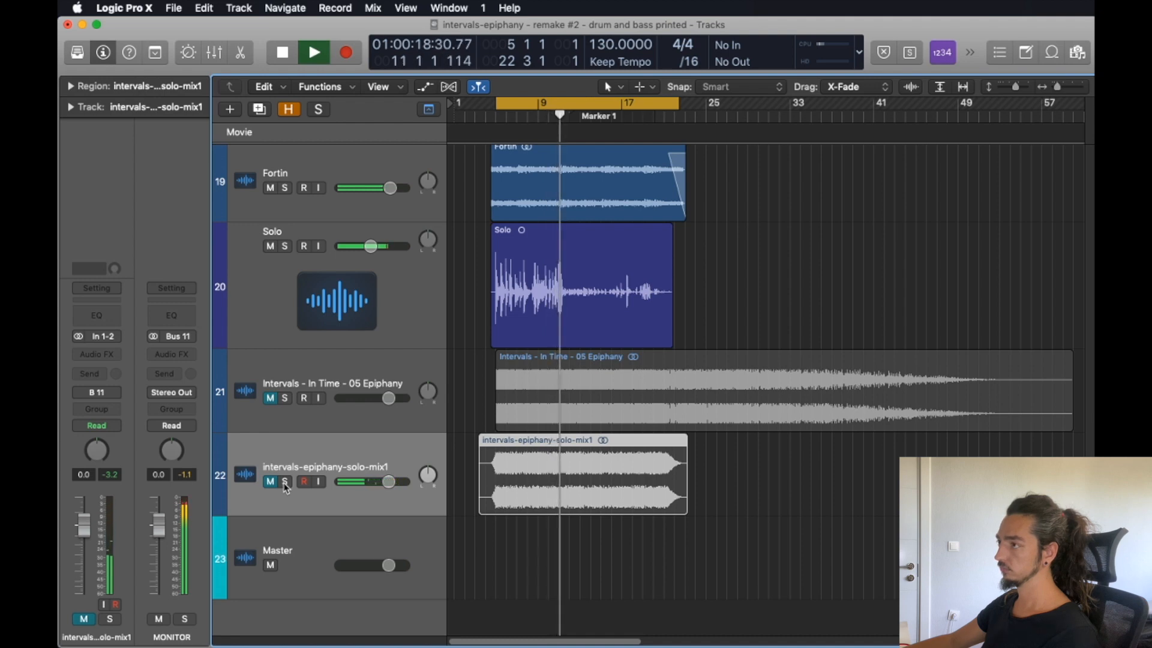
left_click(283, 399)
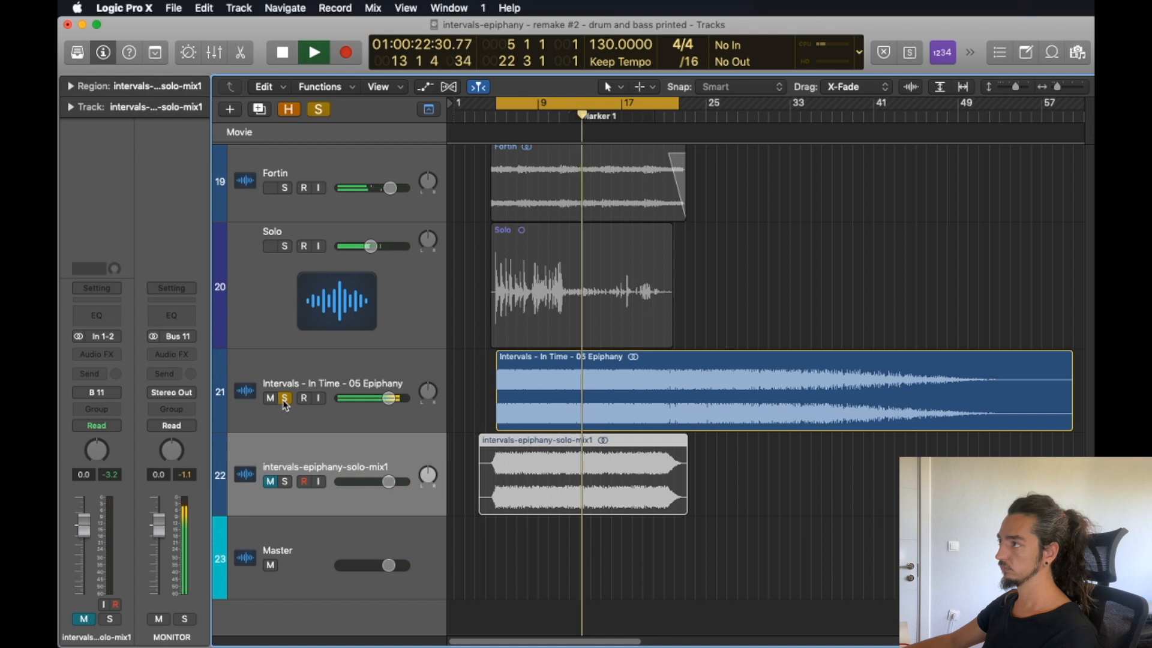
left_click(284, 399)
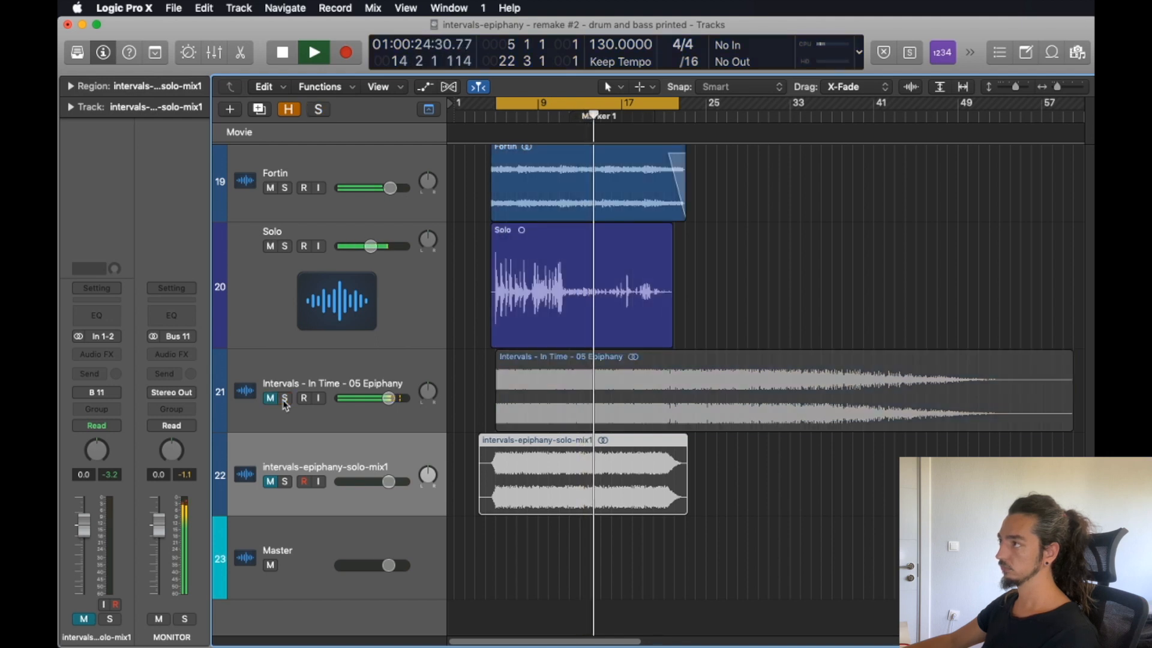
key("space")
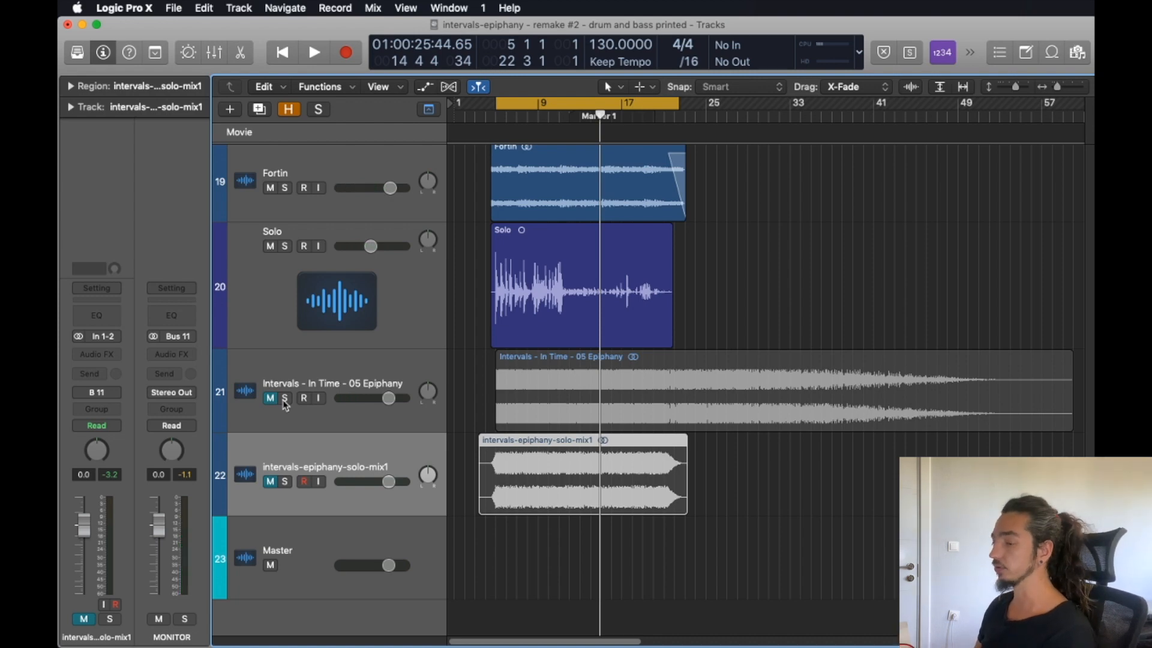
Check the mixer briefly, and select the Intervals - In Time - 05 Epiphany track to view its channel strip.
key("x")
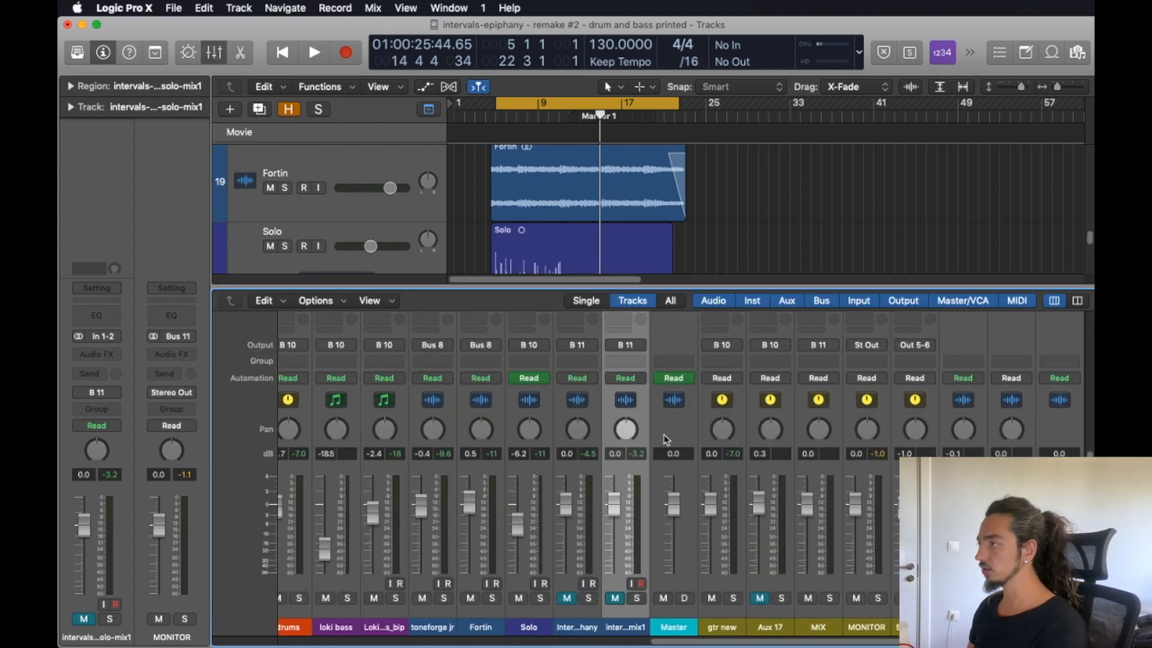
key("x")
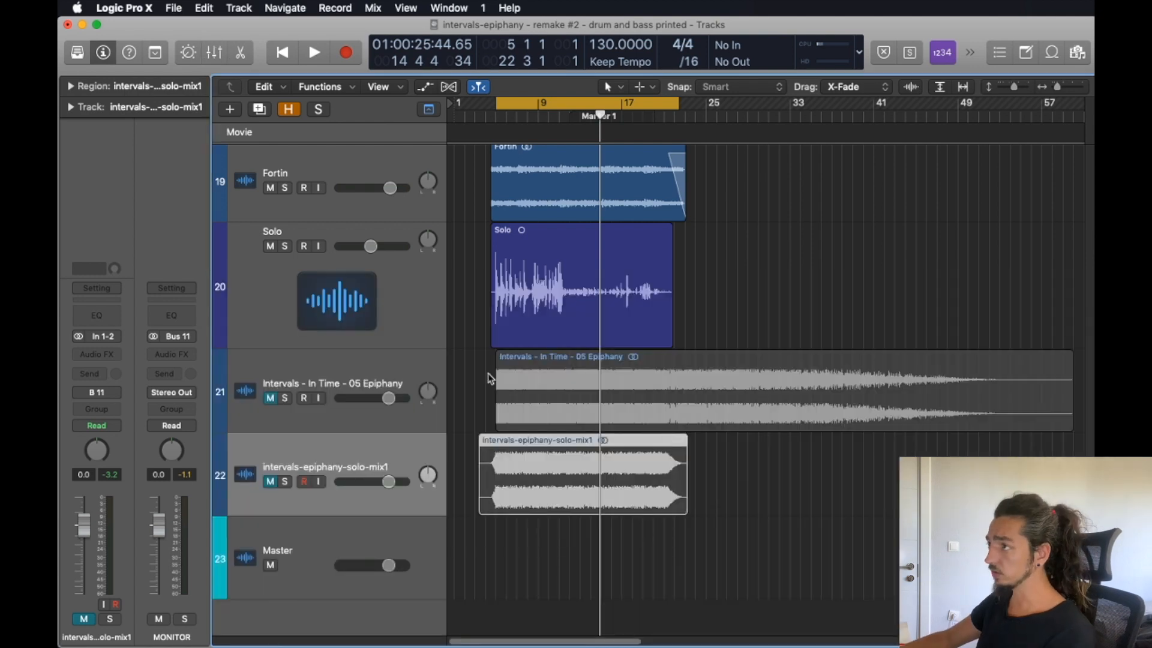
left_click(396, 369)
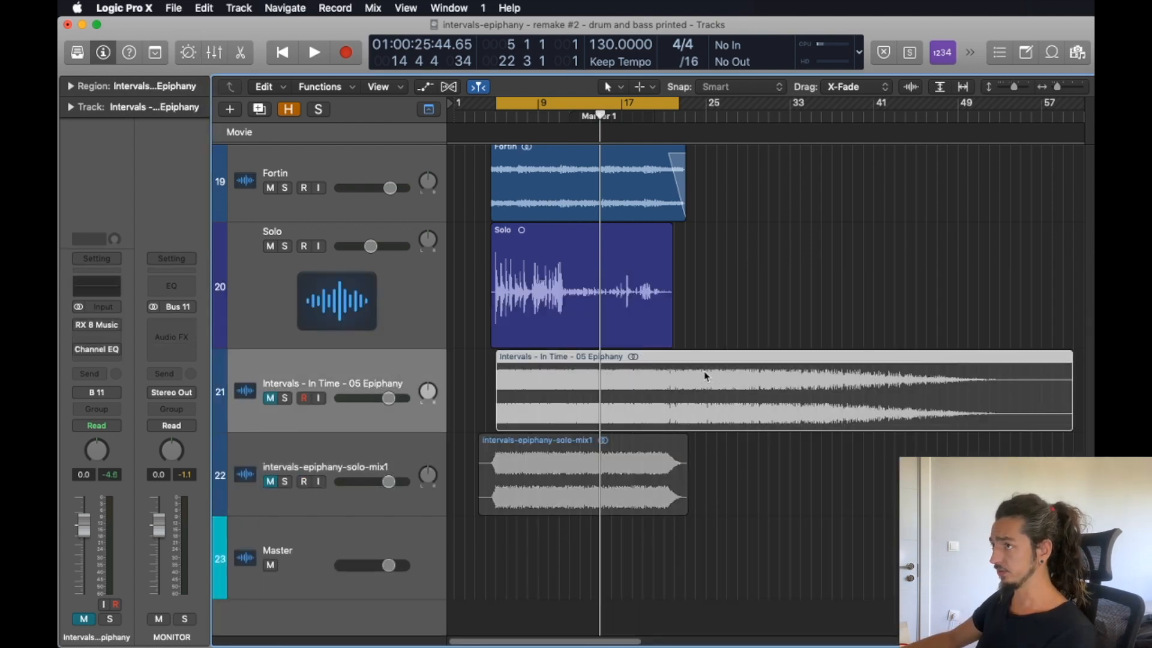